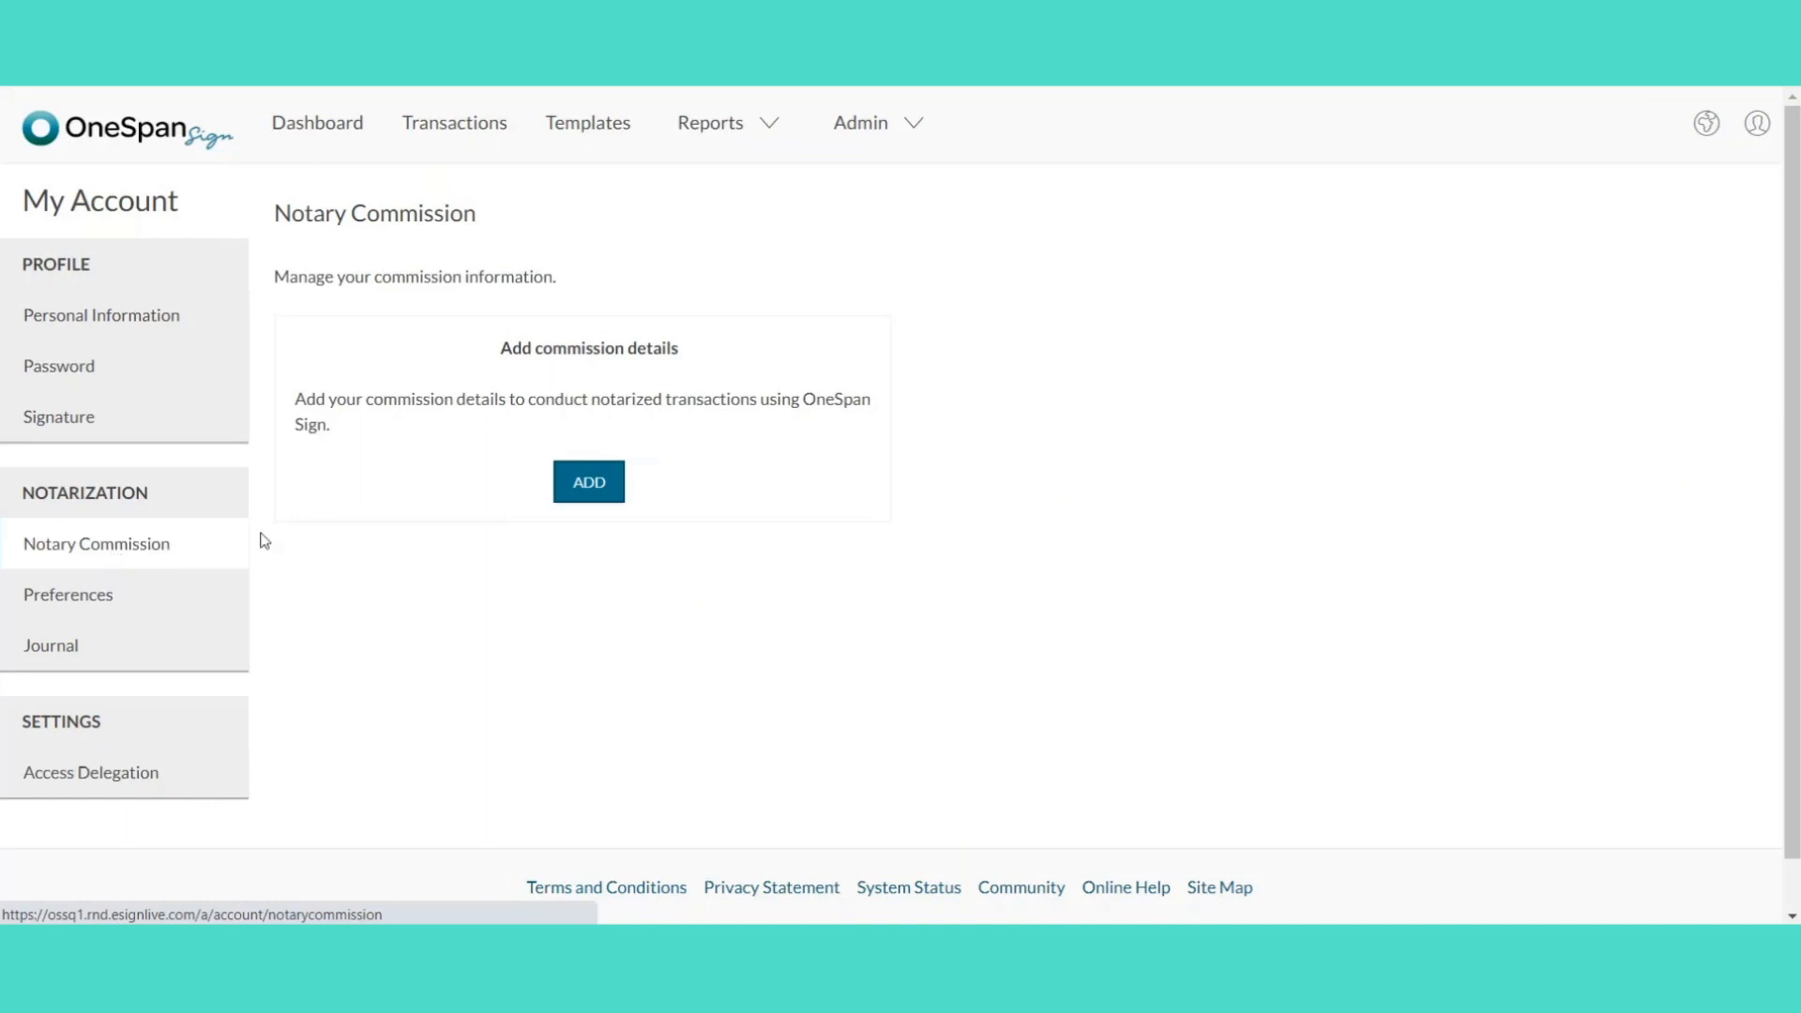
Start adding commission details for an electronic notary and enter the notary's full name.
{"action": "left_click", "coordinate": [616, 492]}
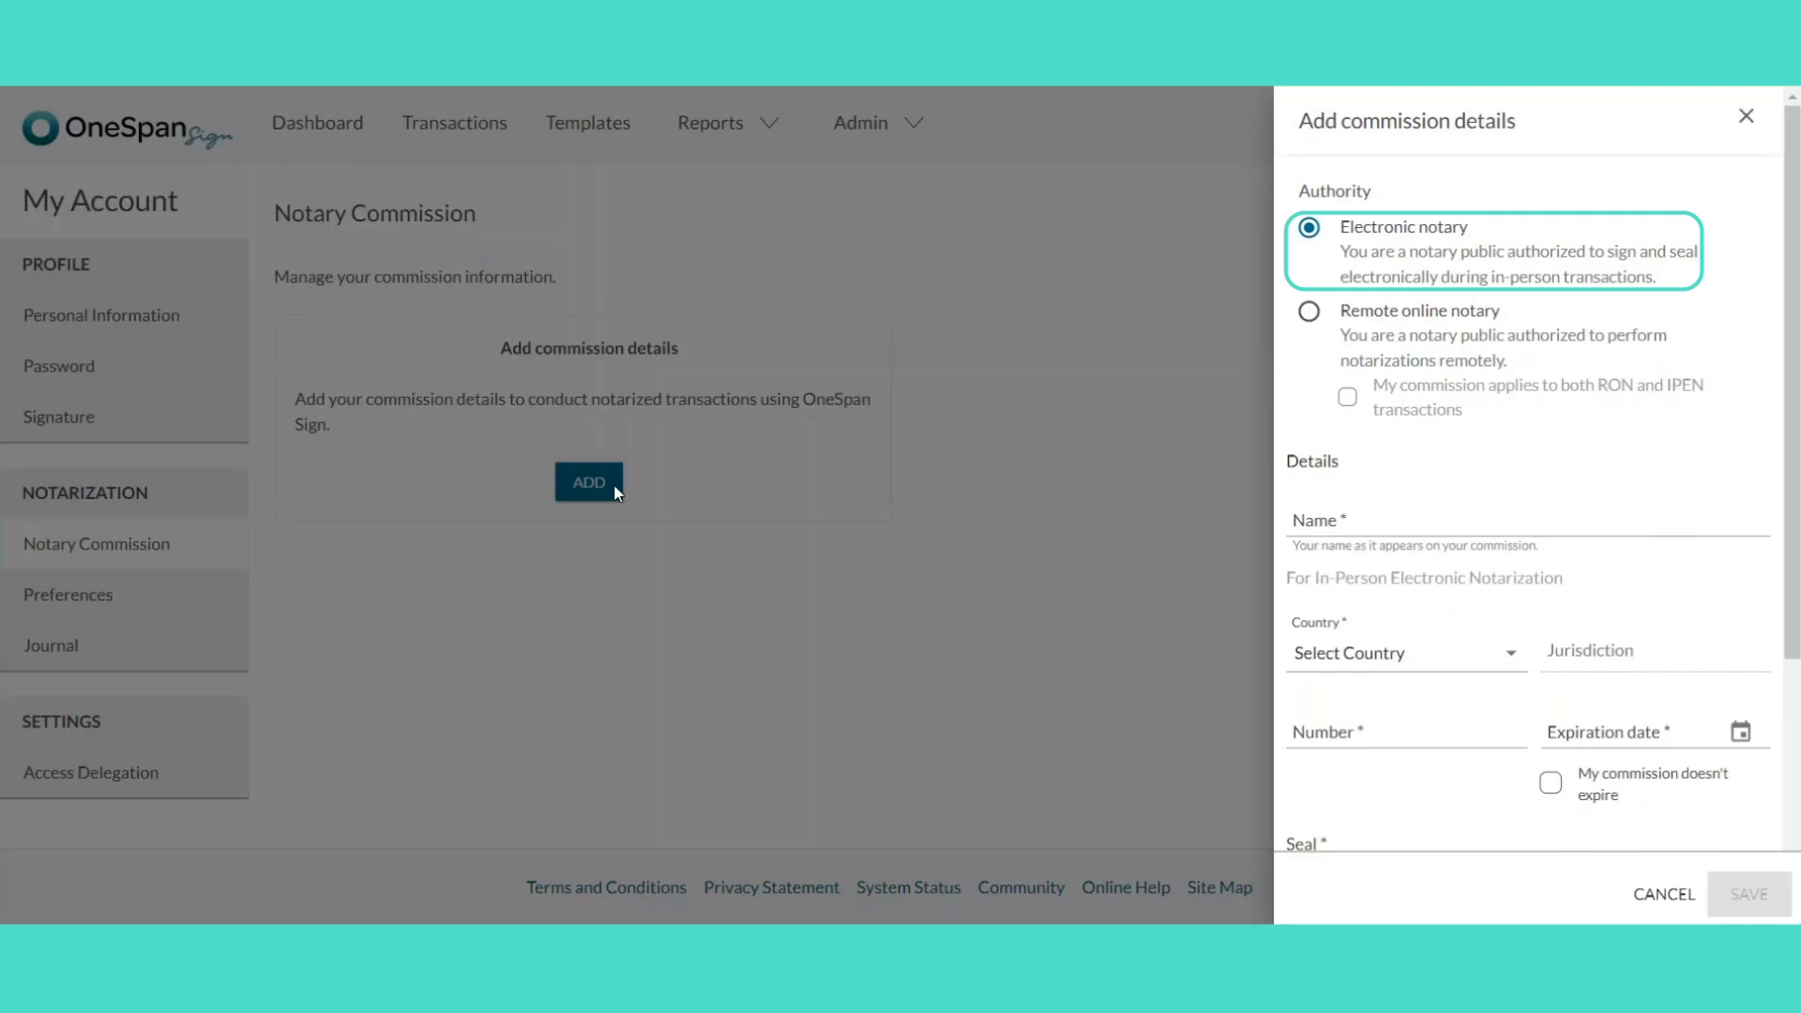
{"action": "left_click", "coordinate": [1304, 518]}
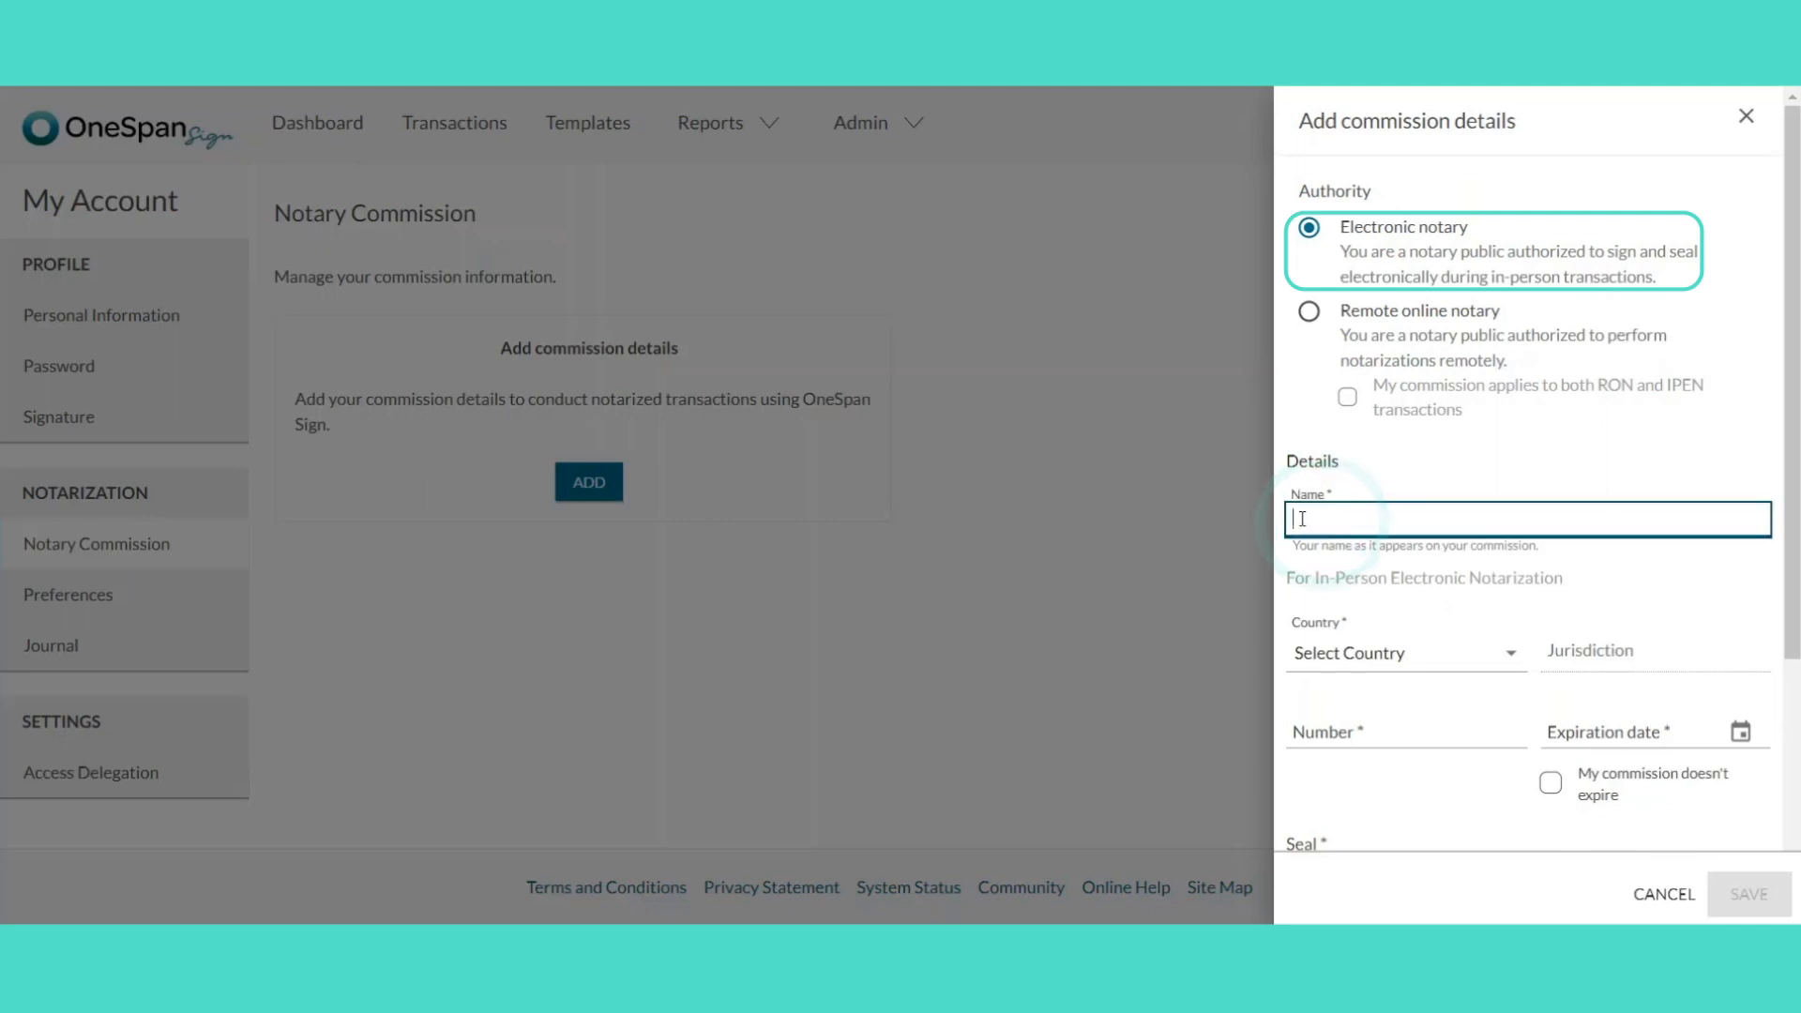
{"action": "type", "text": "Raquel Lima"}
Set the commission's country to United States and its jurisdiction to Missouri.
{"action": "left_click", "coordinate": [1384, 638]}
{"action": "left_click", "coordinate": [1347, 708]}
{"action": "left_click", "coordinate": [1576, 657]}
{"action": "key", "text": "m"}
{"action": "scroll", "coordinate": [1584, 600], "scroll_direction": "down", "scroll_amount": 3}
{"action": "left_click", "coordinate": [1573, 538]}
Enter the notary's commission number and set the expiration date to 2025/01/01.
{"action": "left_click", "coordinate": [1319, 735]}
{"action": "type", "text": "123"}
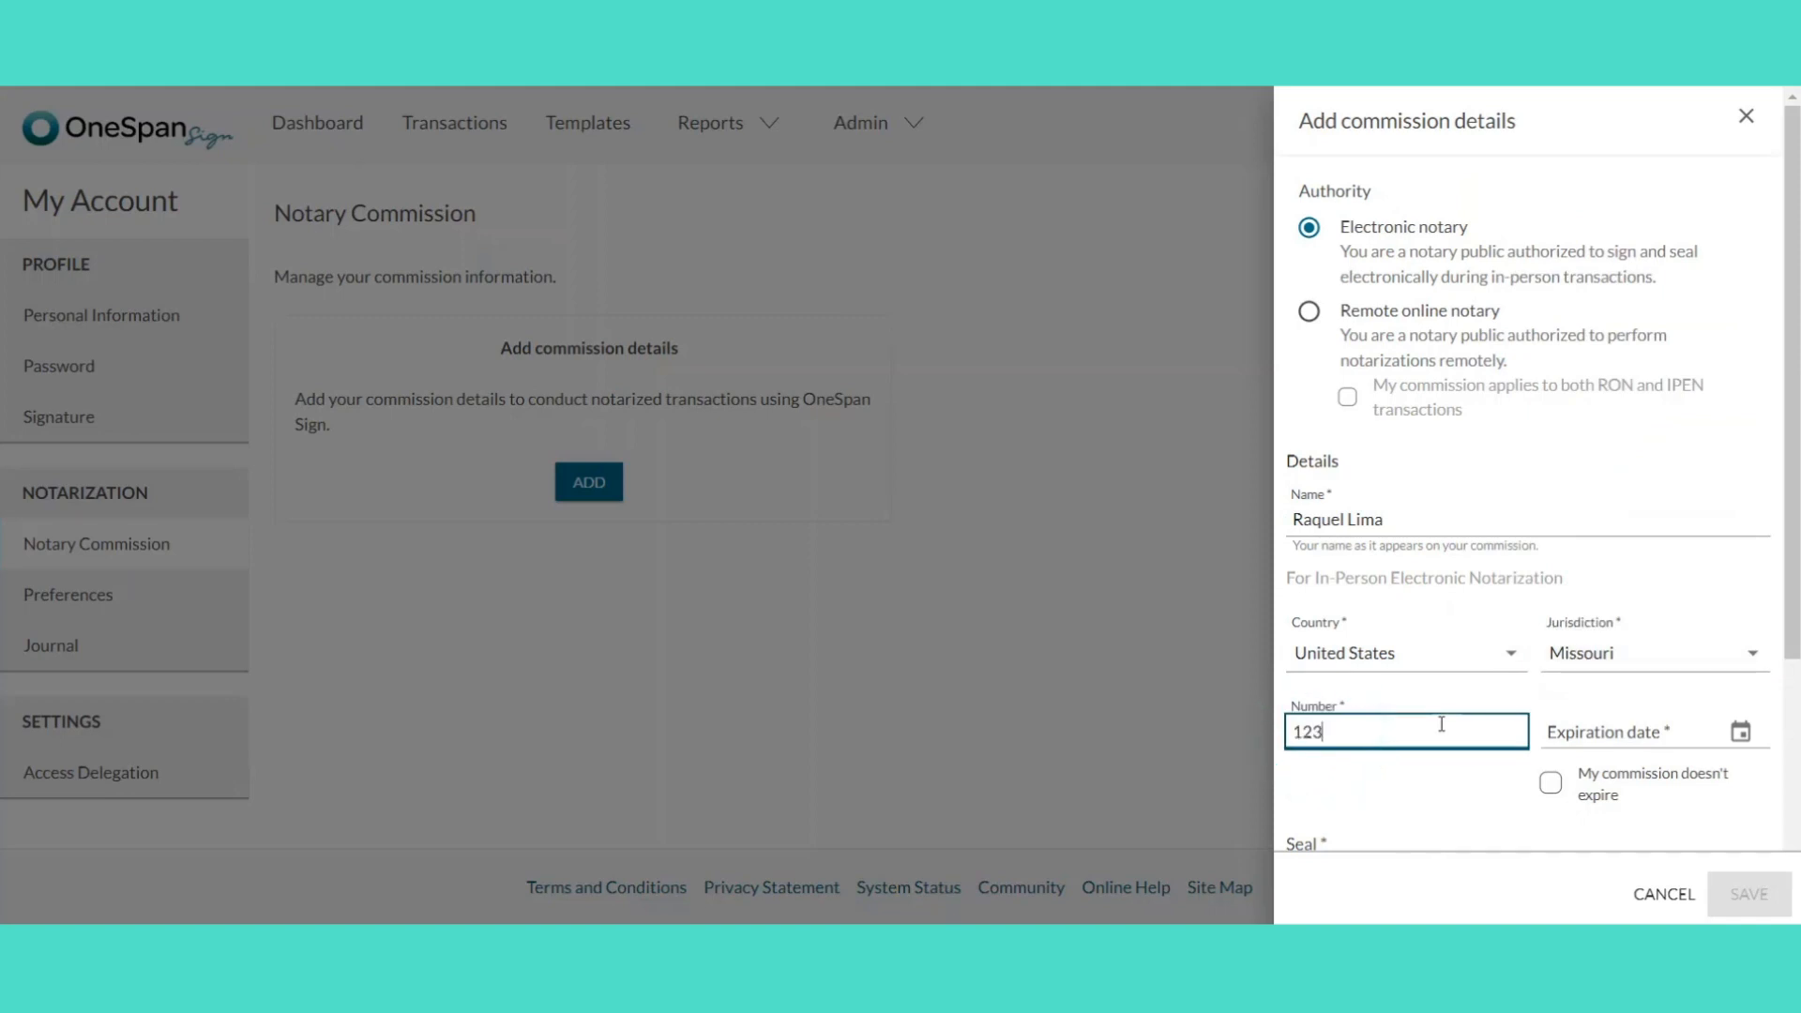
{"action": "type", "text": "4567"}
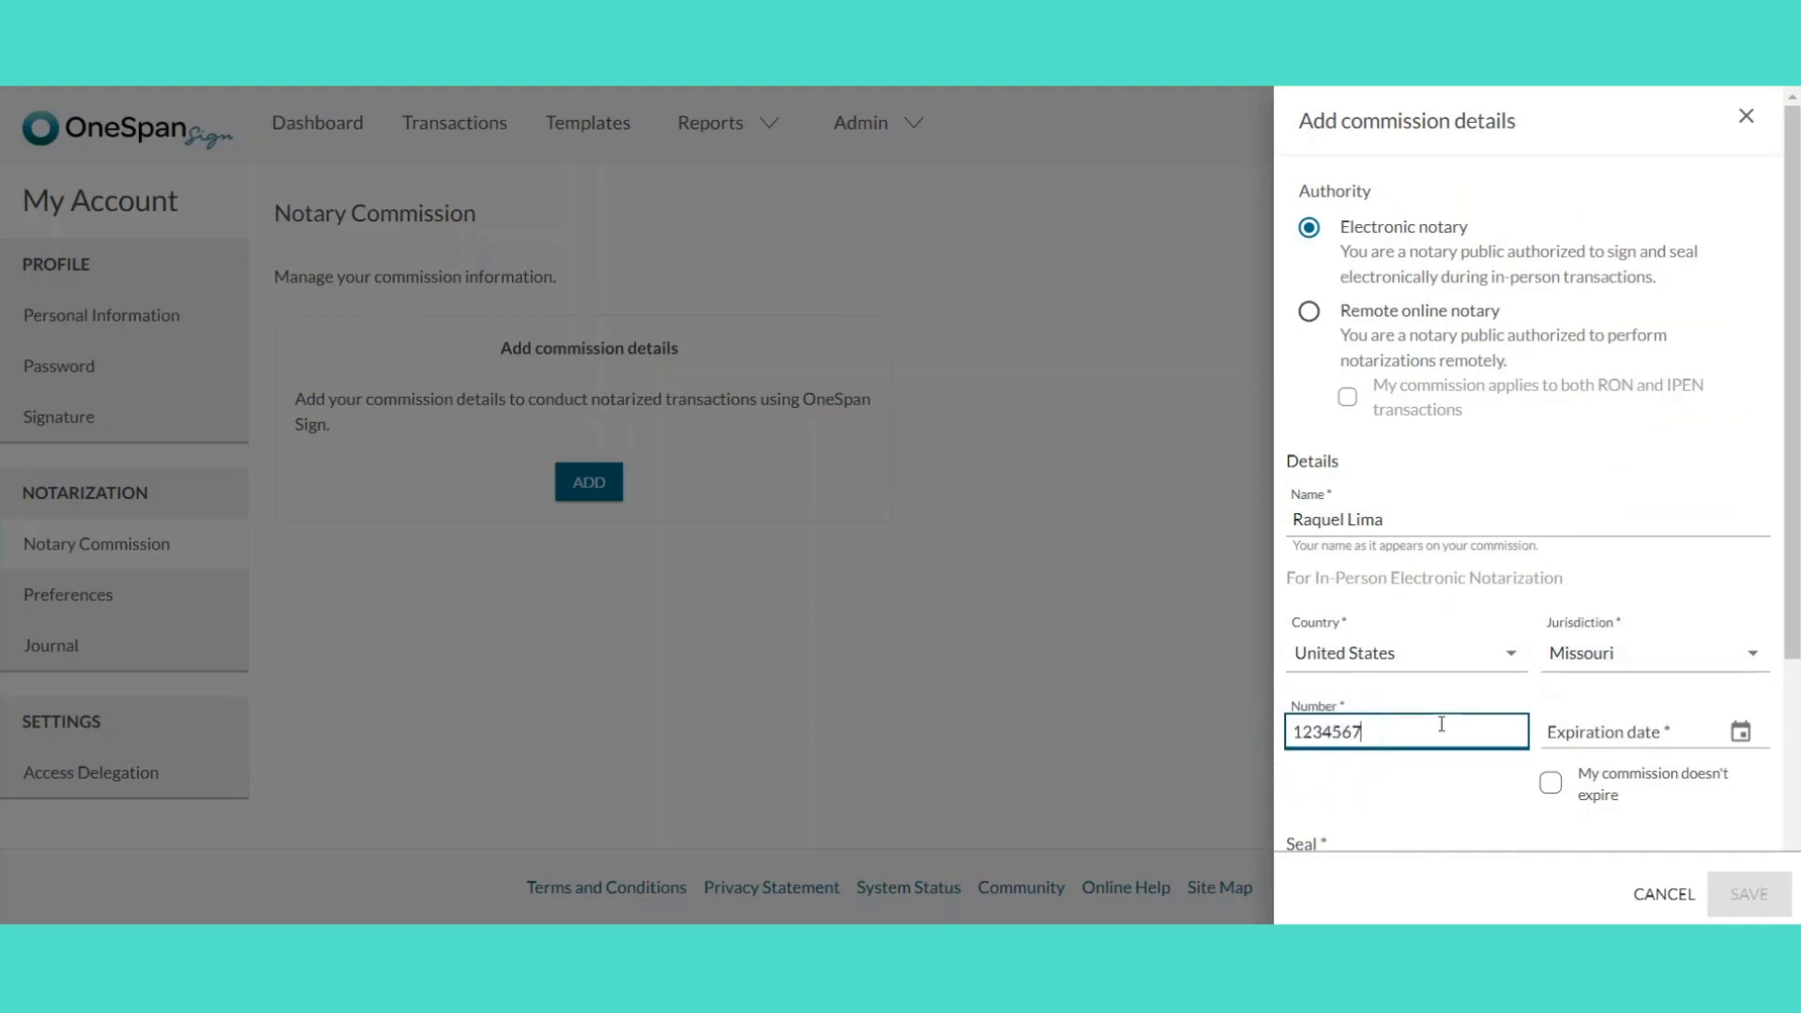
{"action": "left_click", "coordinate": [1569, 736]}
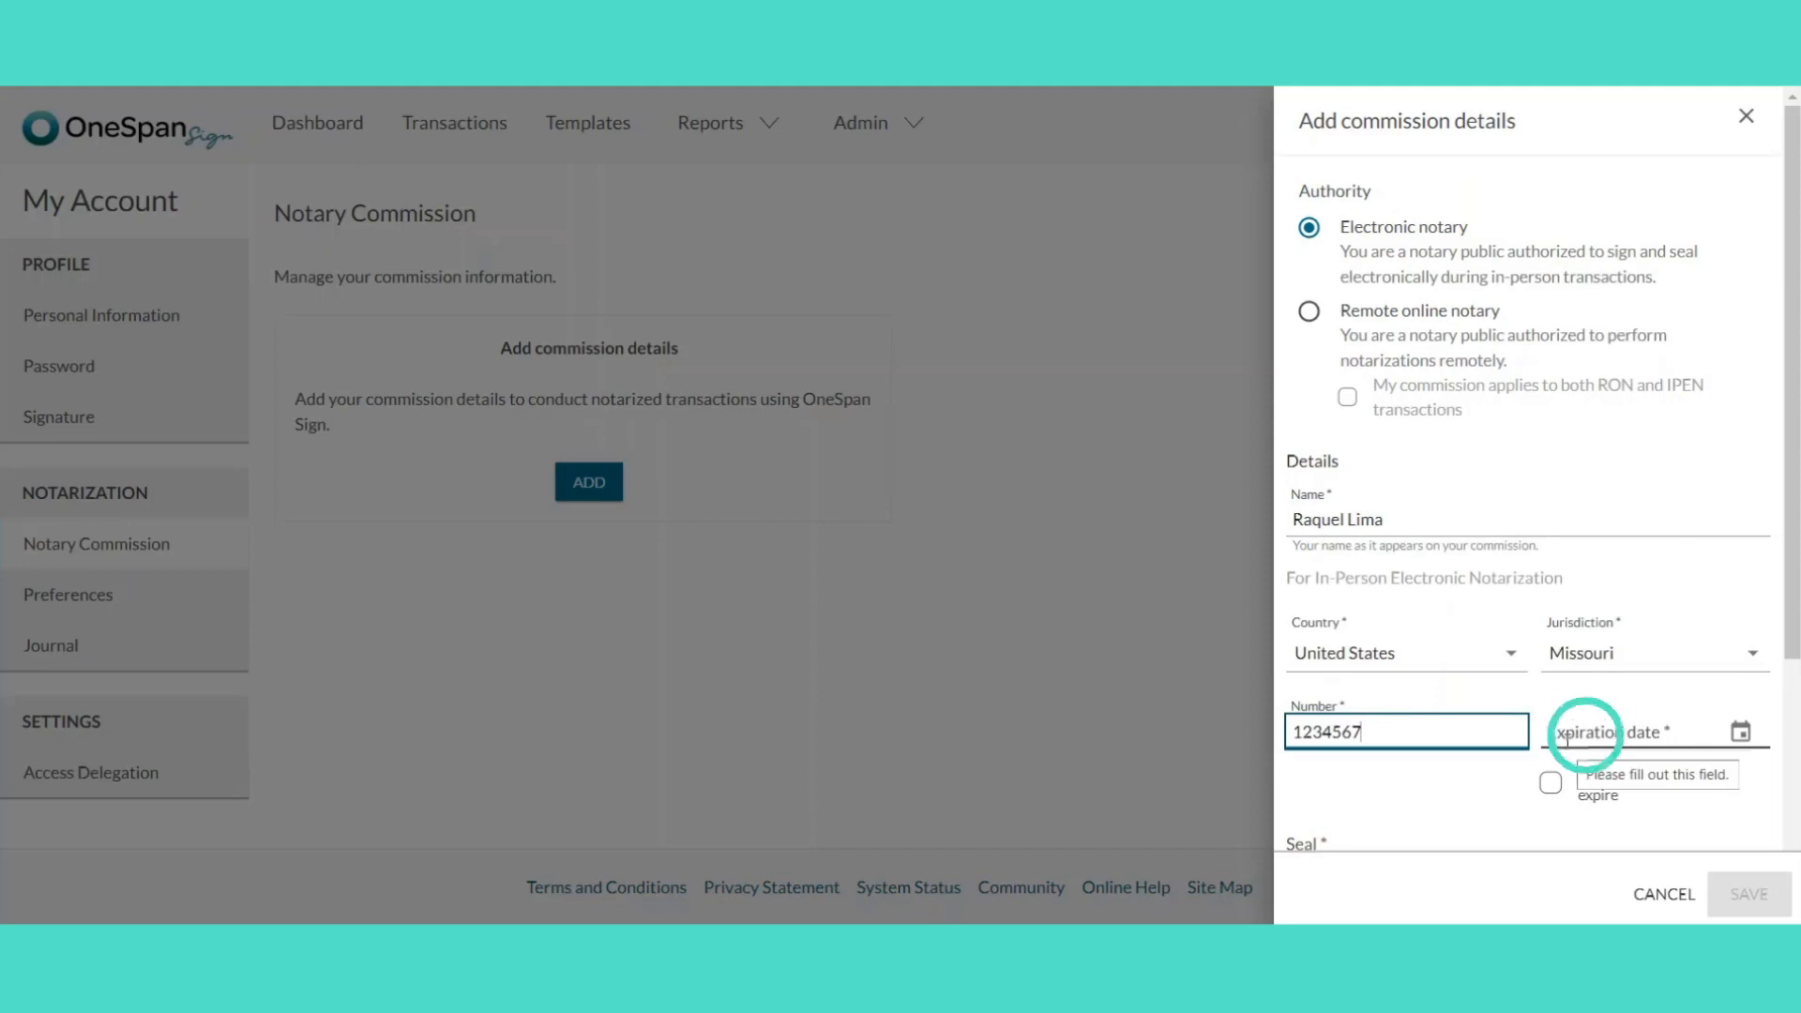
{"action": "type", "text": "2025/01/01"}
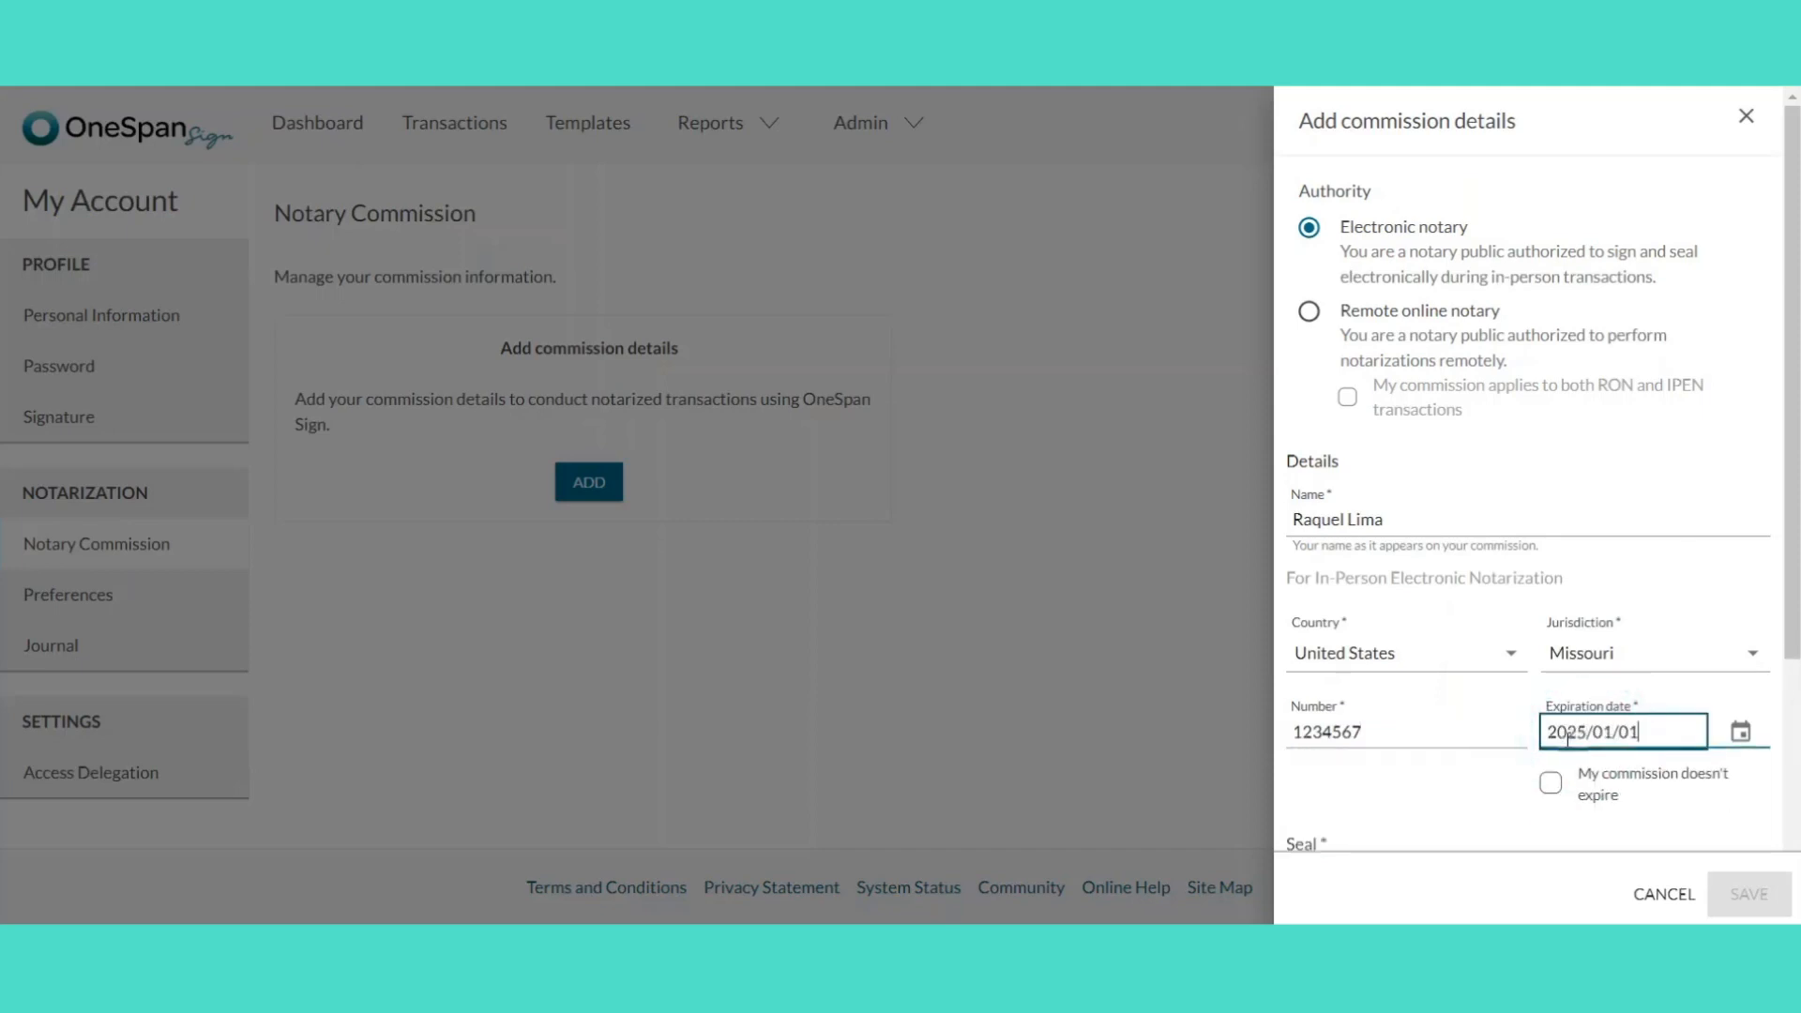
Upload the Missouri Seal image as the commission's notary seal.
{"action": "scroll", "coordinate": [1550, 725], "scroll_direction": "down", "scroll_amount": 4}
{"action": "left_click", "coordinate": [1635, 570]}
{"action": "left_click", "coordinate": [521, 394]}
{"action": "left_click", "coordinate": [842, 768]}
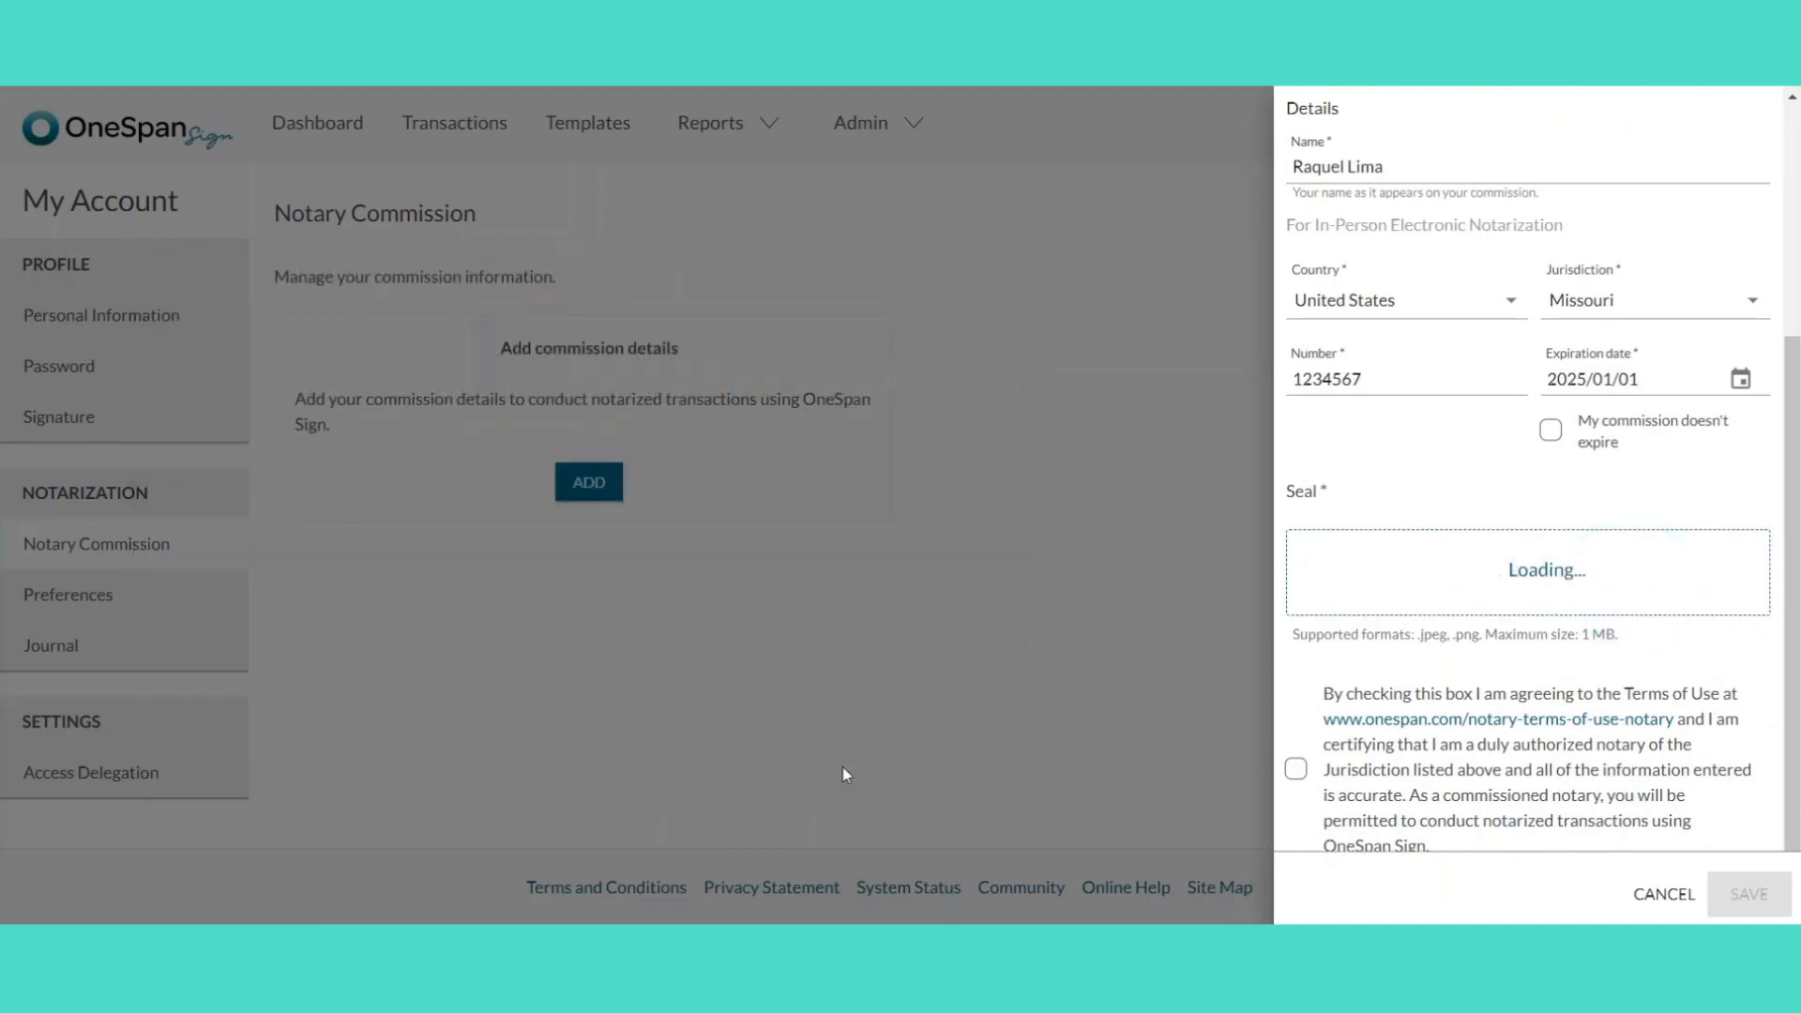
Agree to the notary Terms of Use certification and save the commission details.
{"action": "scroll", "coordinate": [1452, 690], "scroll_direction": "down", "scroll_amount": 2}
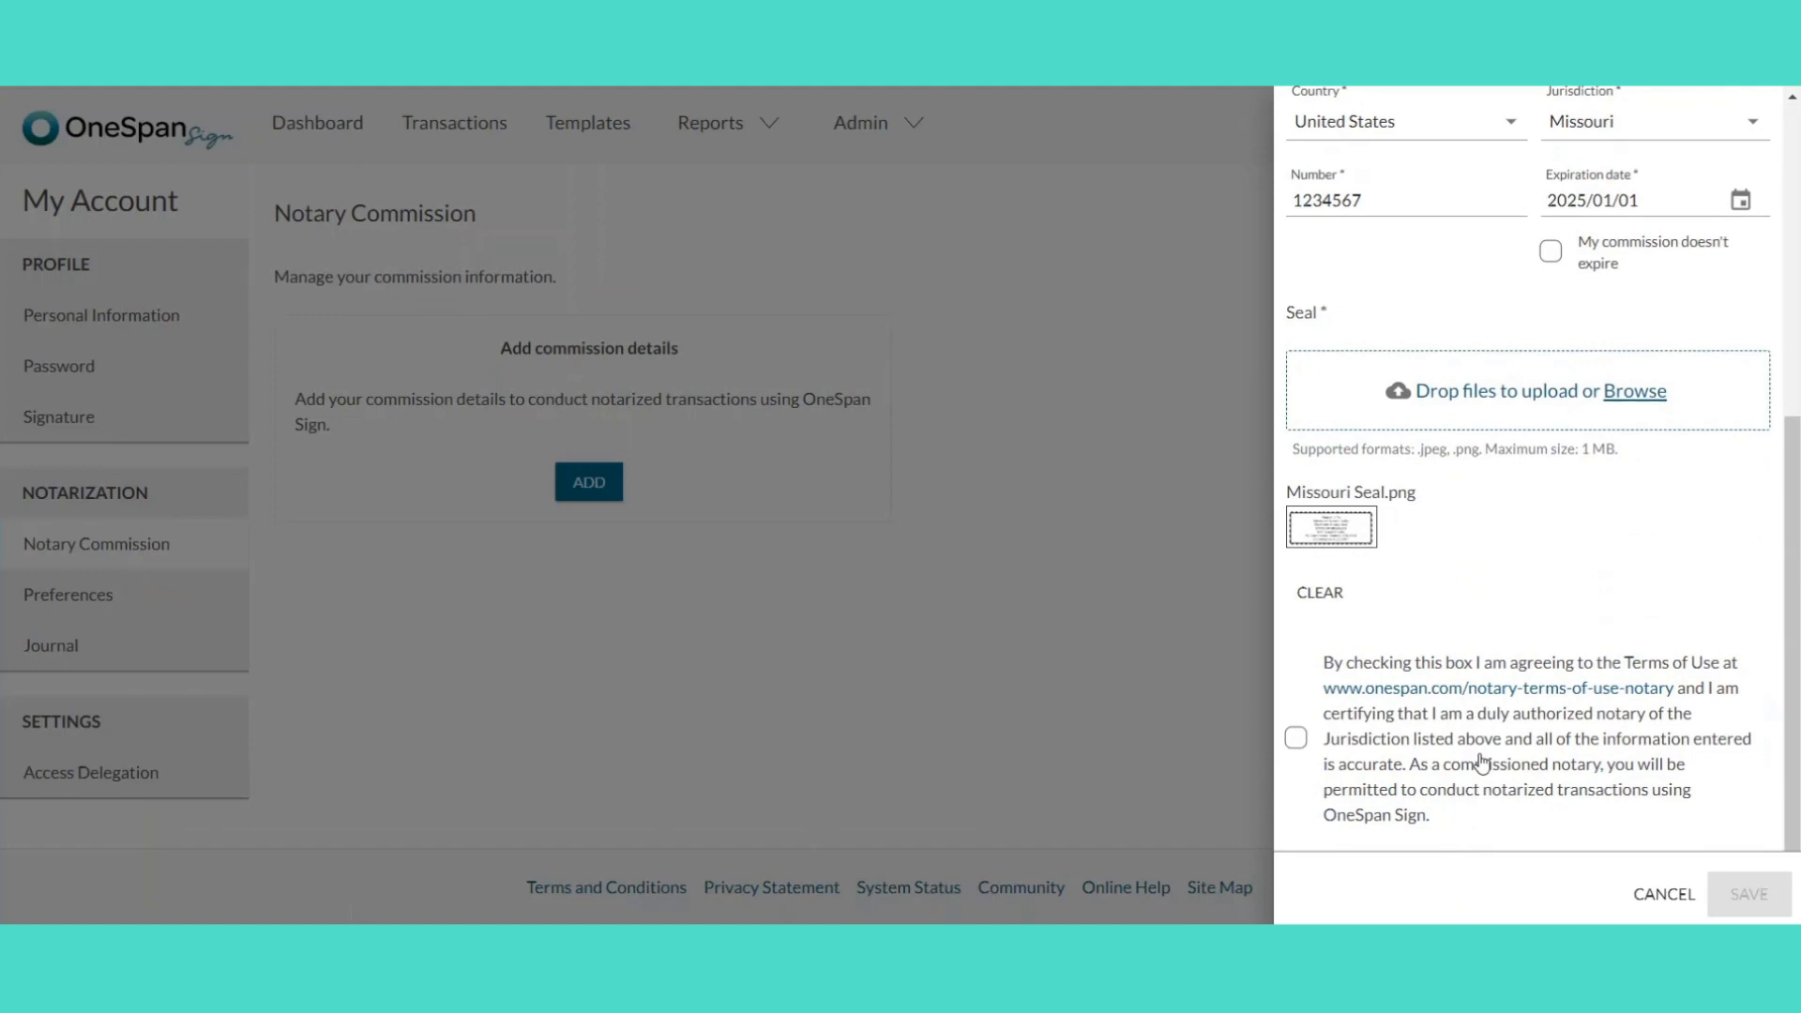
{"action": "left_click", "coordinate": [1295, 739]}
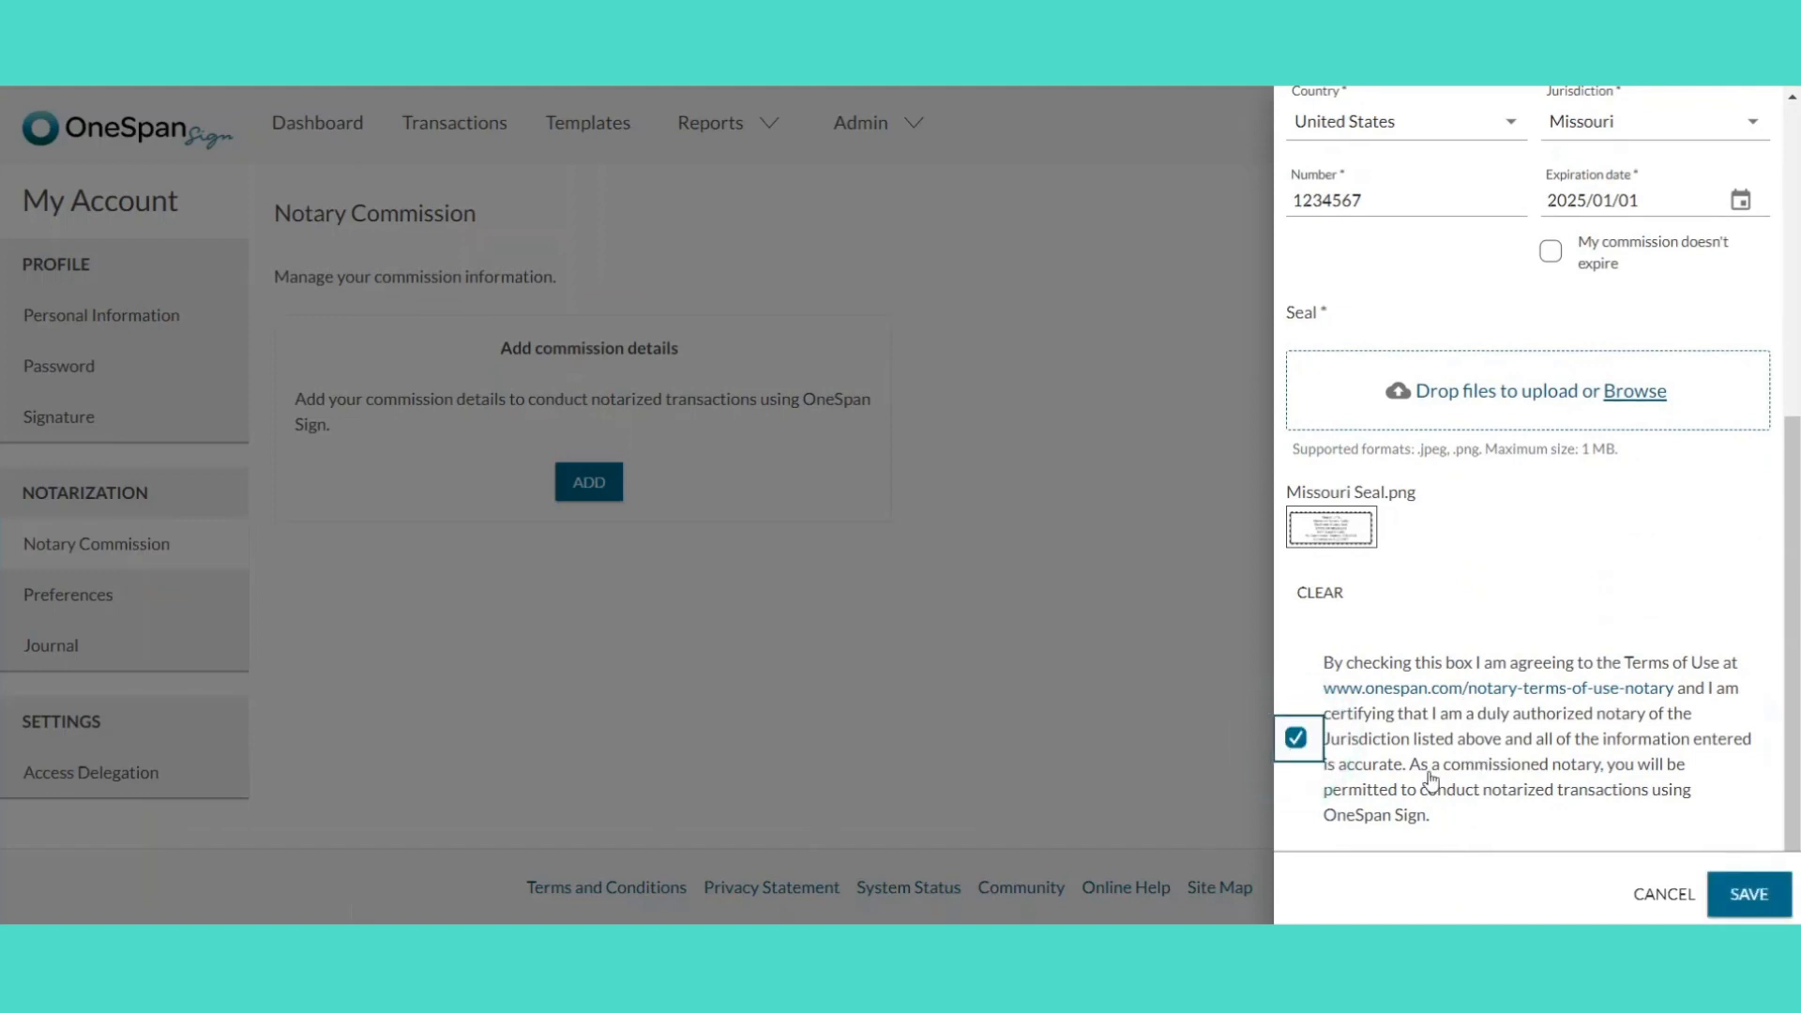
{"action": "left_click", "coordinate": [1750, 896]}
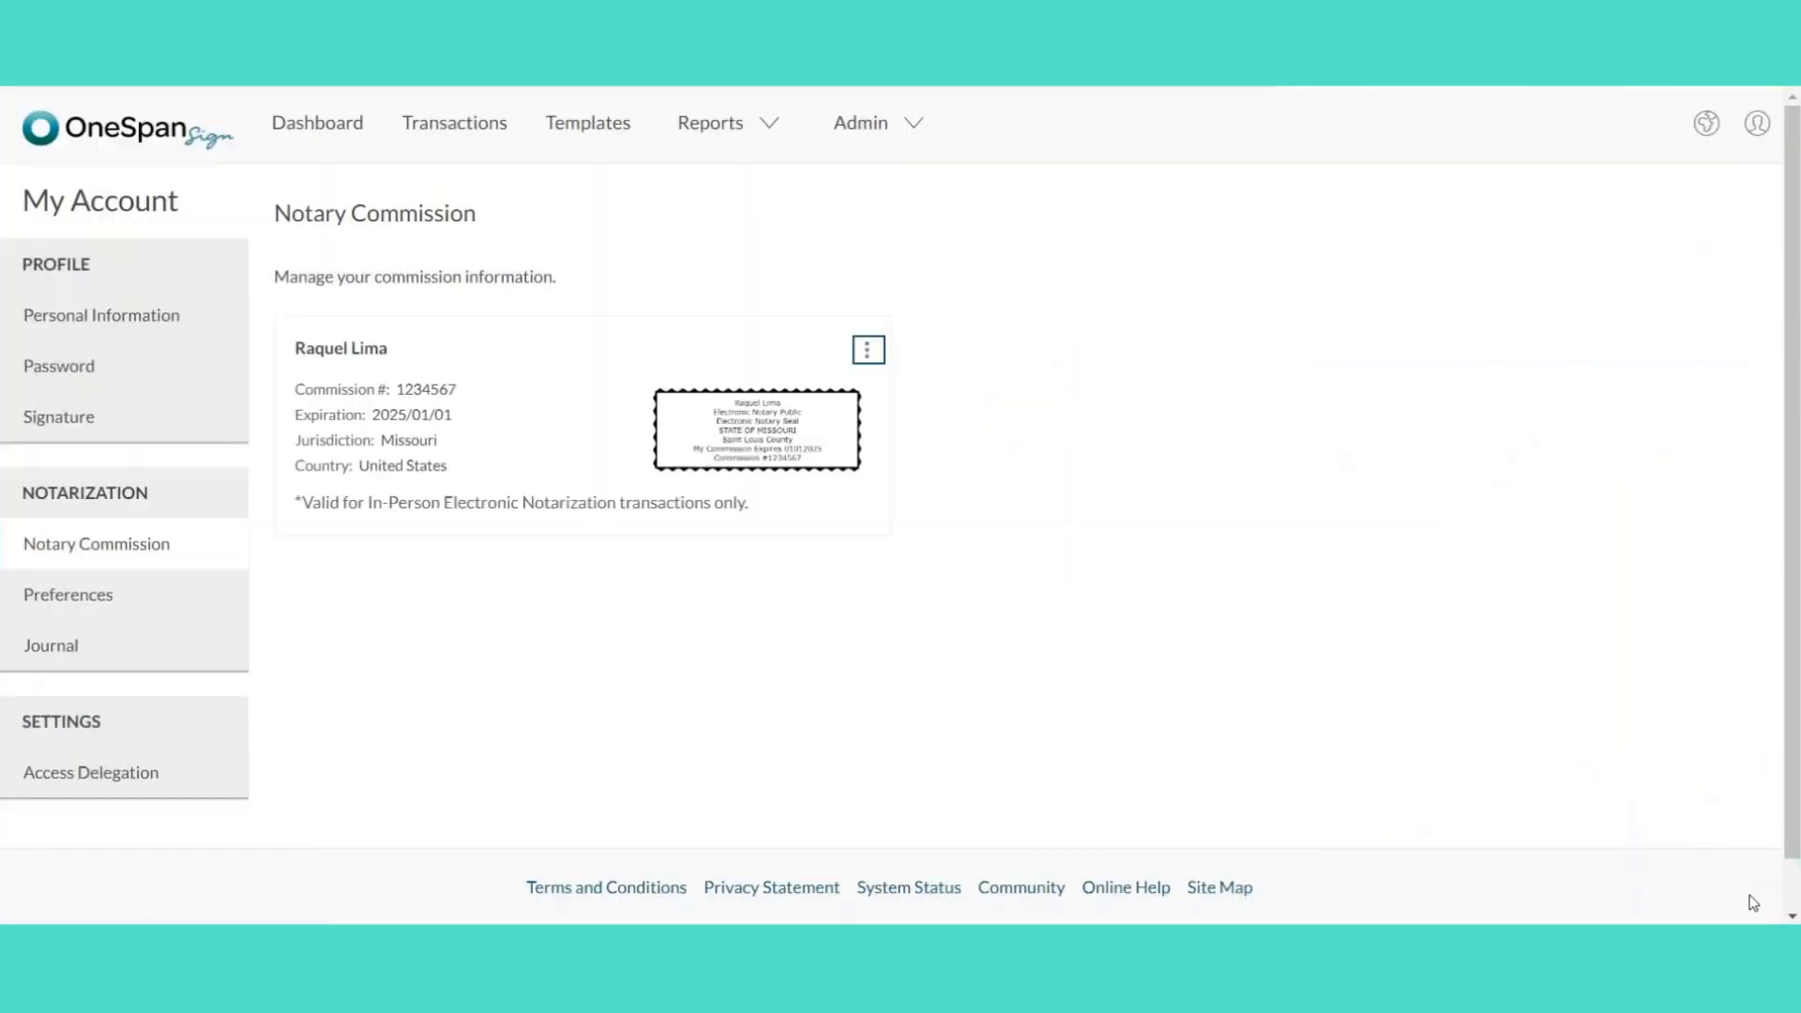
View the available options for the saved notary commission.
{"action": "left_click", "coordinate": [868, 353]}
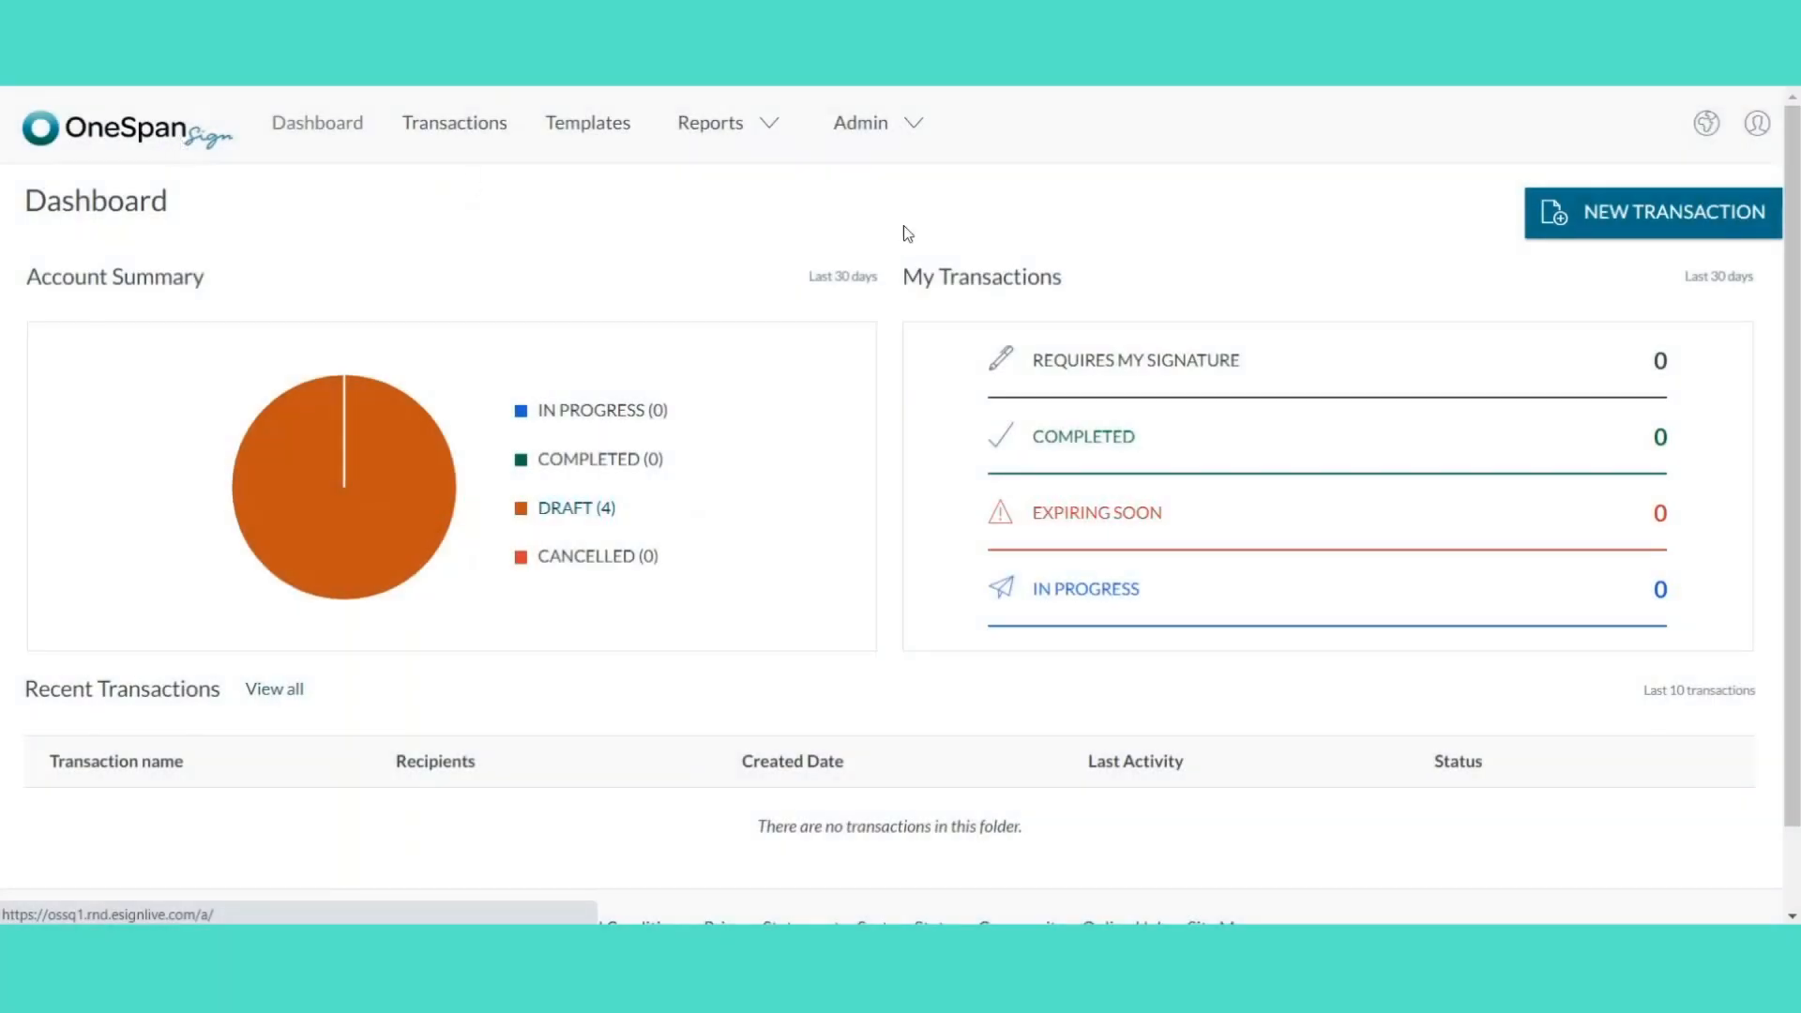
Create a new transaction named Affidavit with the In-Person Electronic Notarization type.
{"action": "left_click", "coordinate": [1576, 239]}
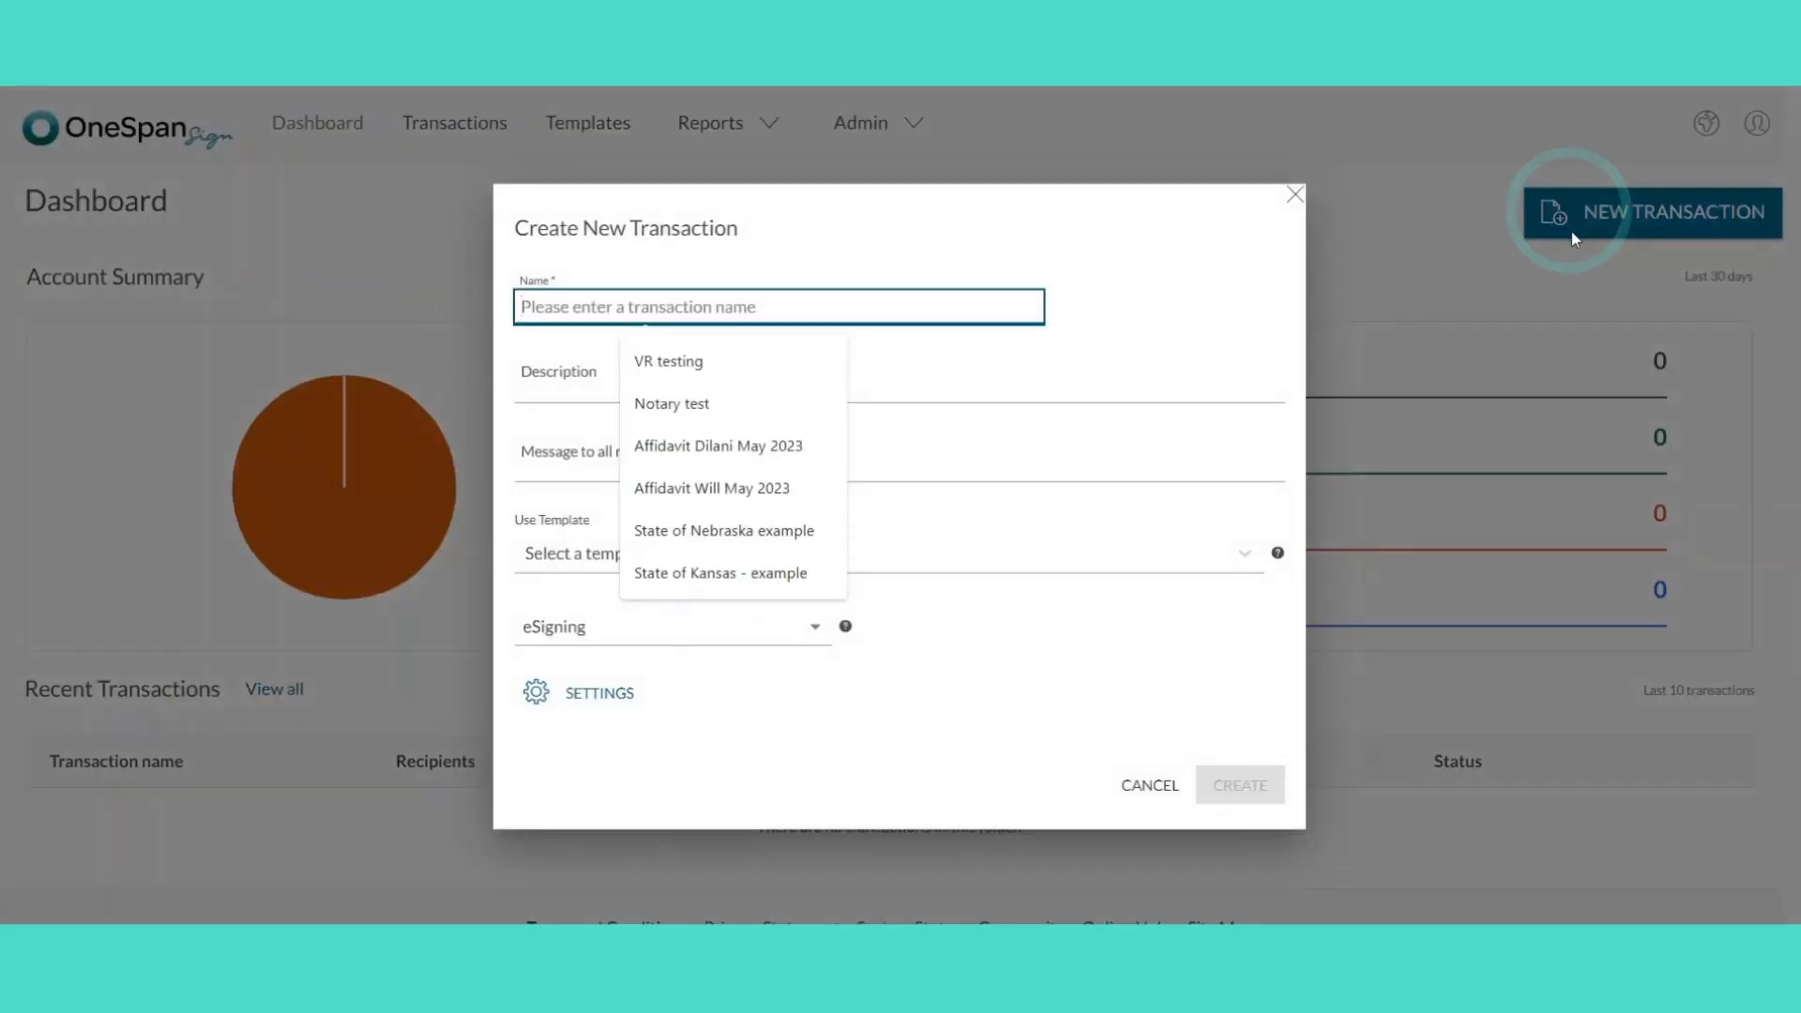
{"action": "type", "text": "Affidavit"}
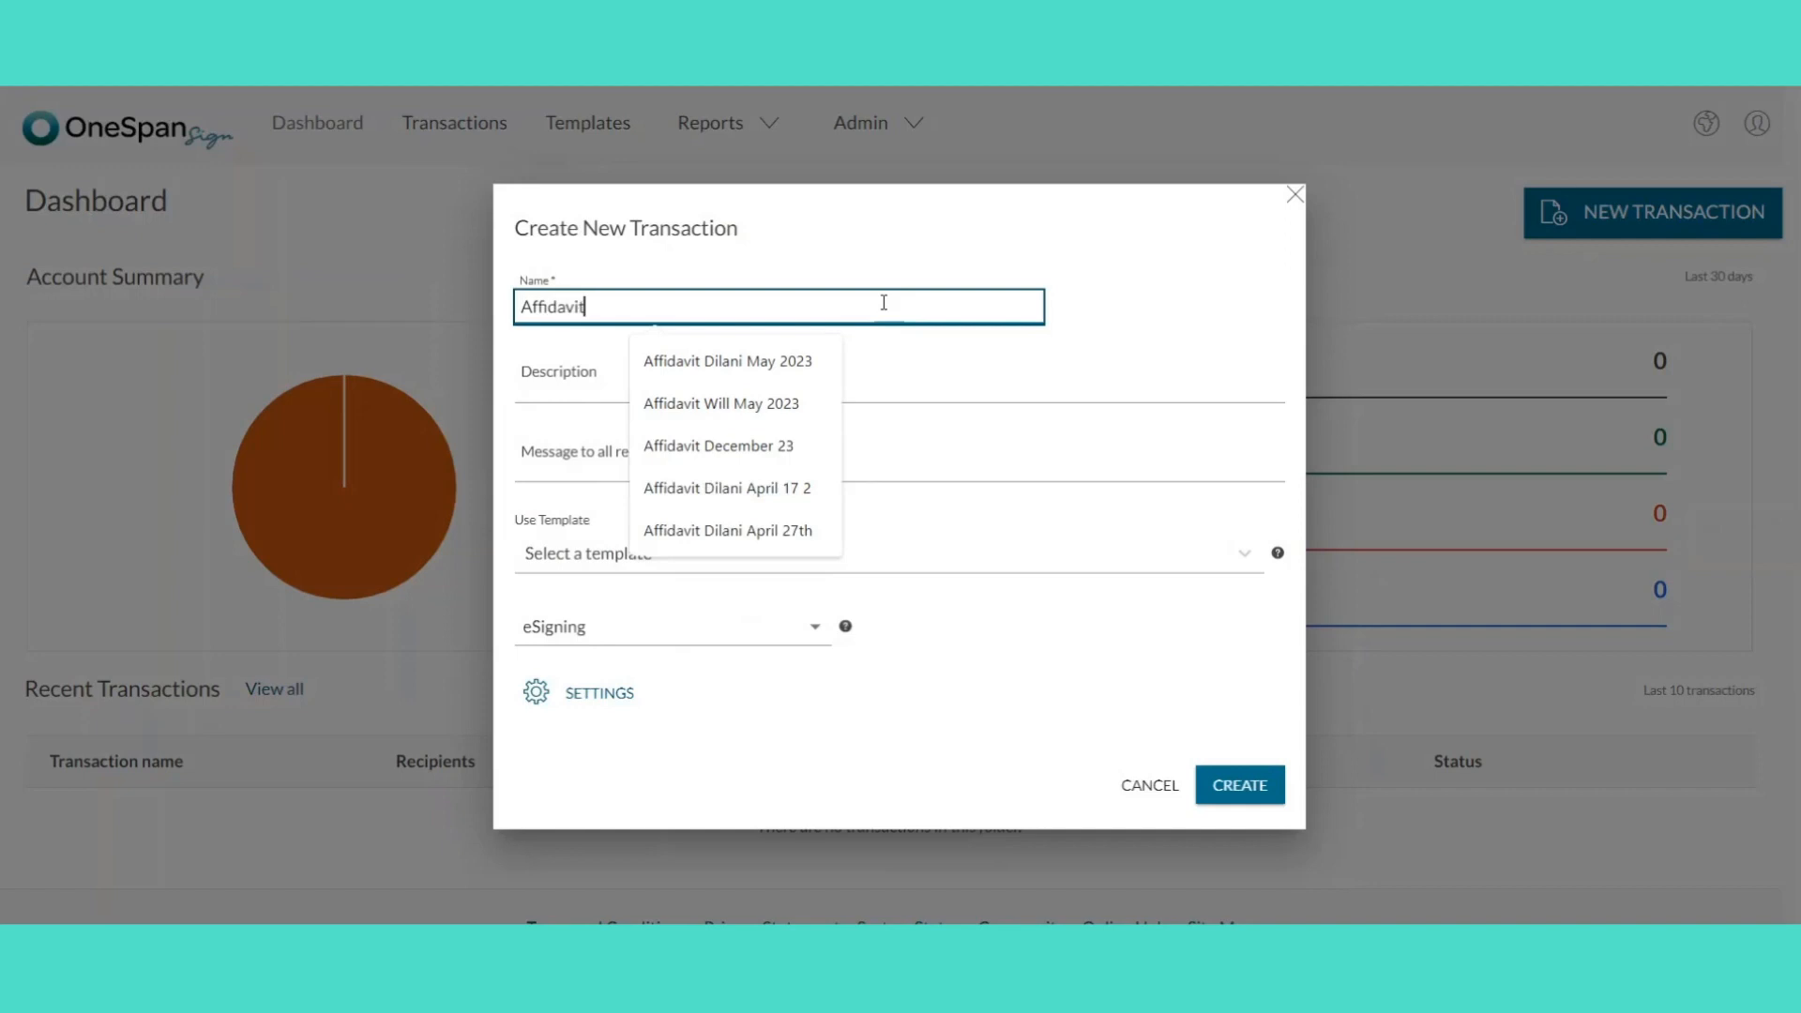
{"action": "left_click", "coordinate": [934, 367]}
{"action": "left_click", "coordinate": [813, 627]}
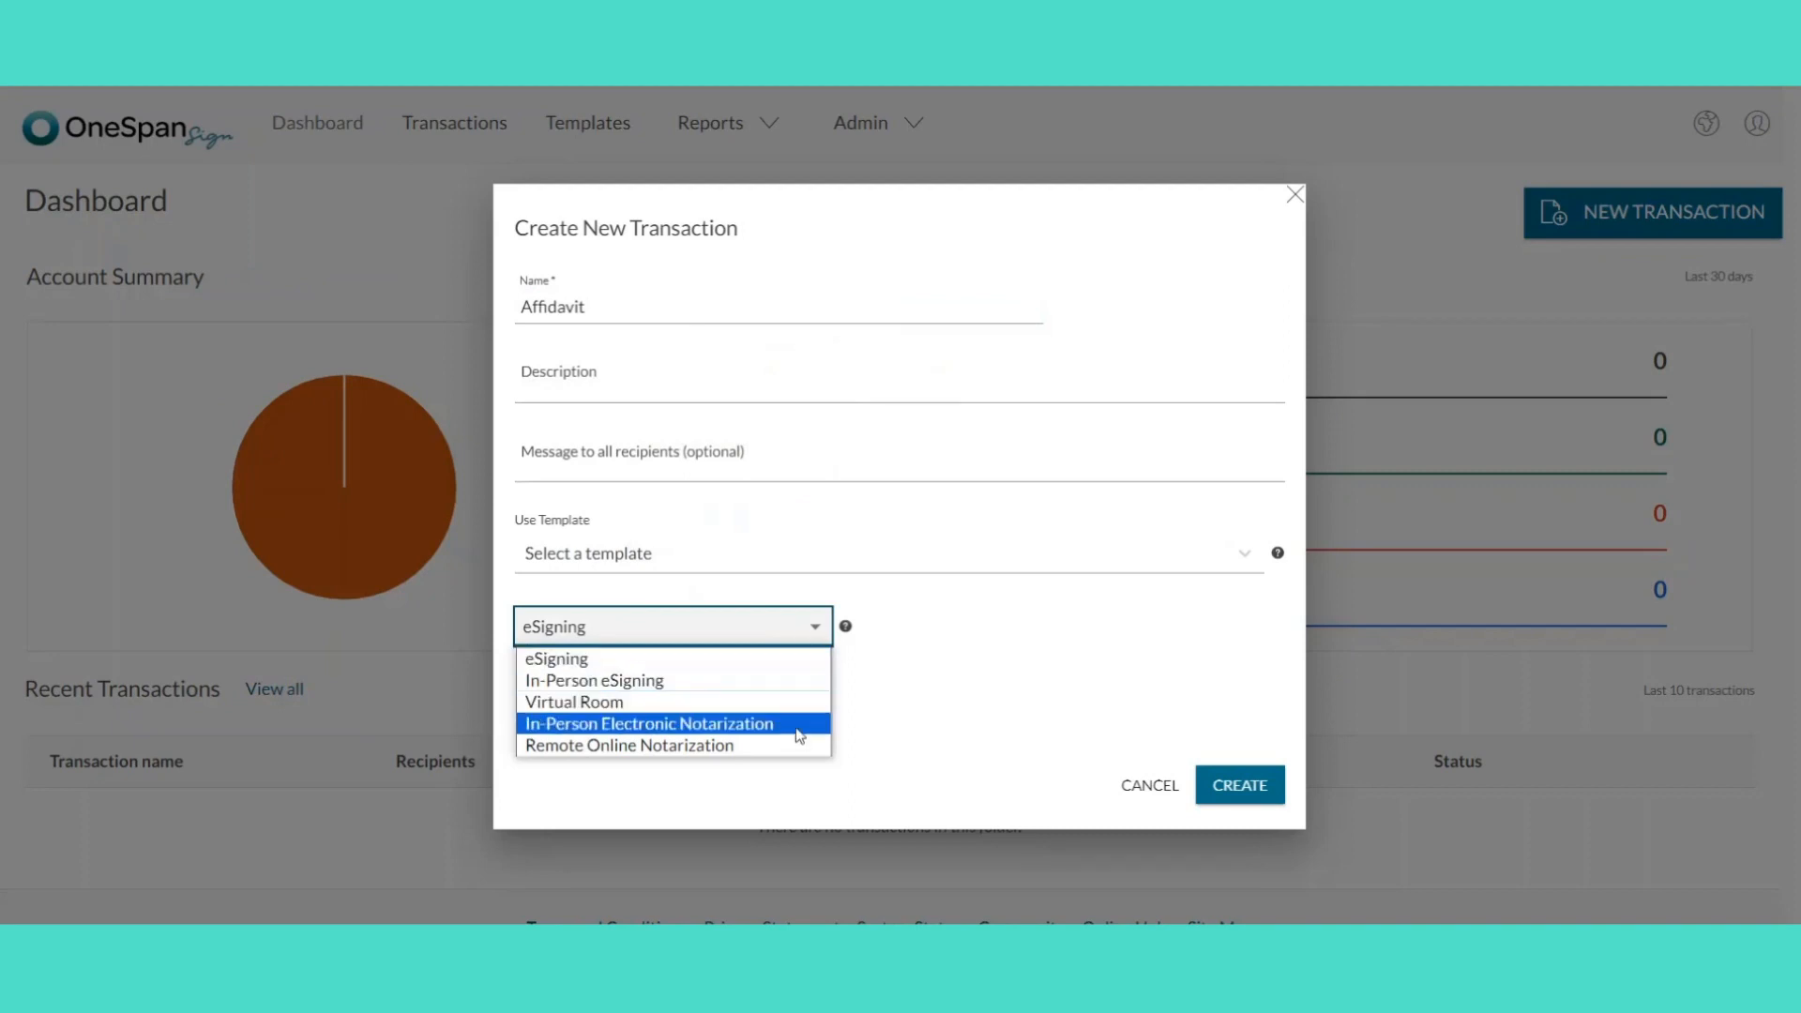
{"action": "left_click", "coordinate": [798, 734]}
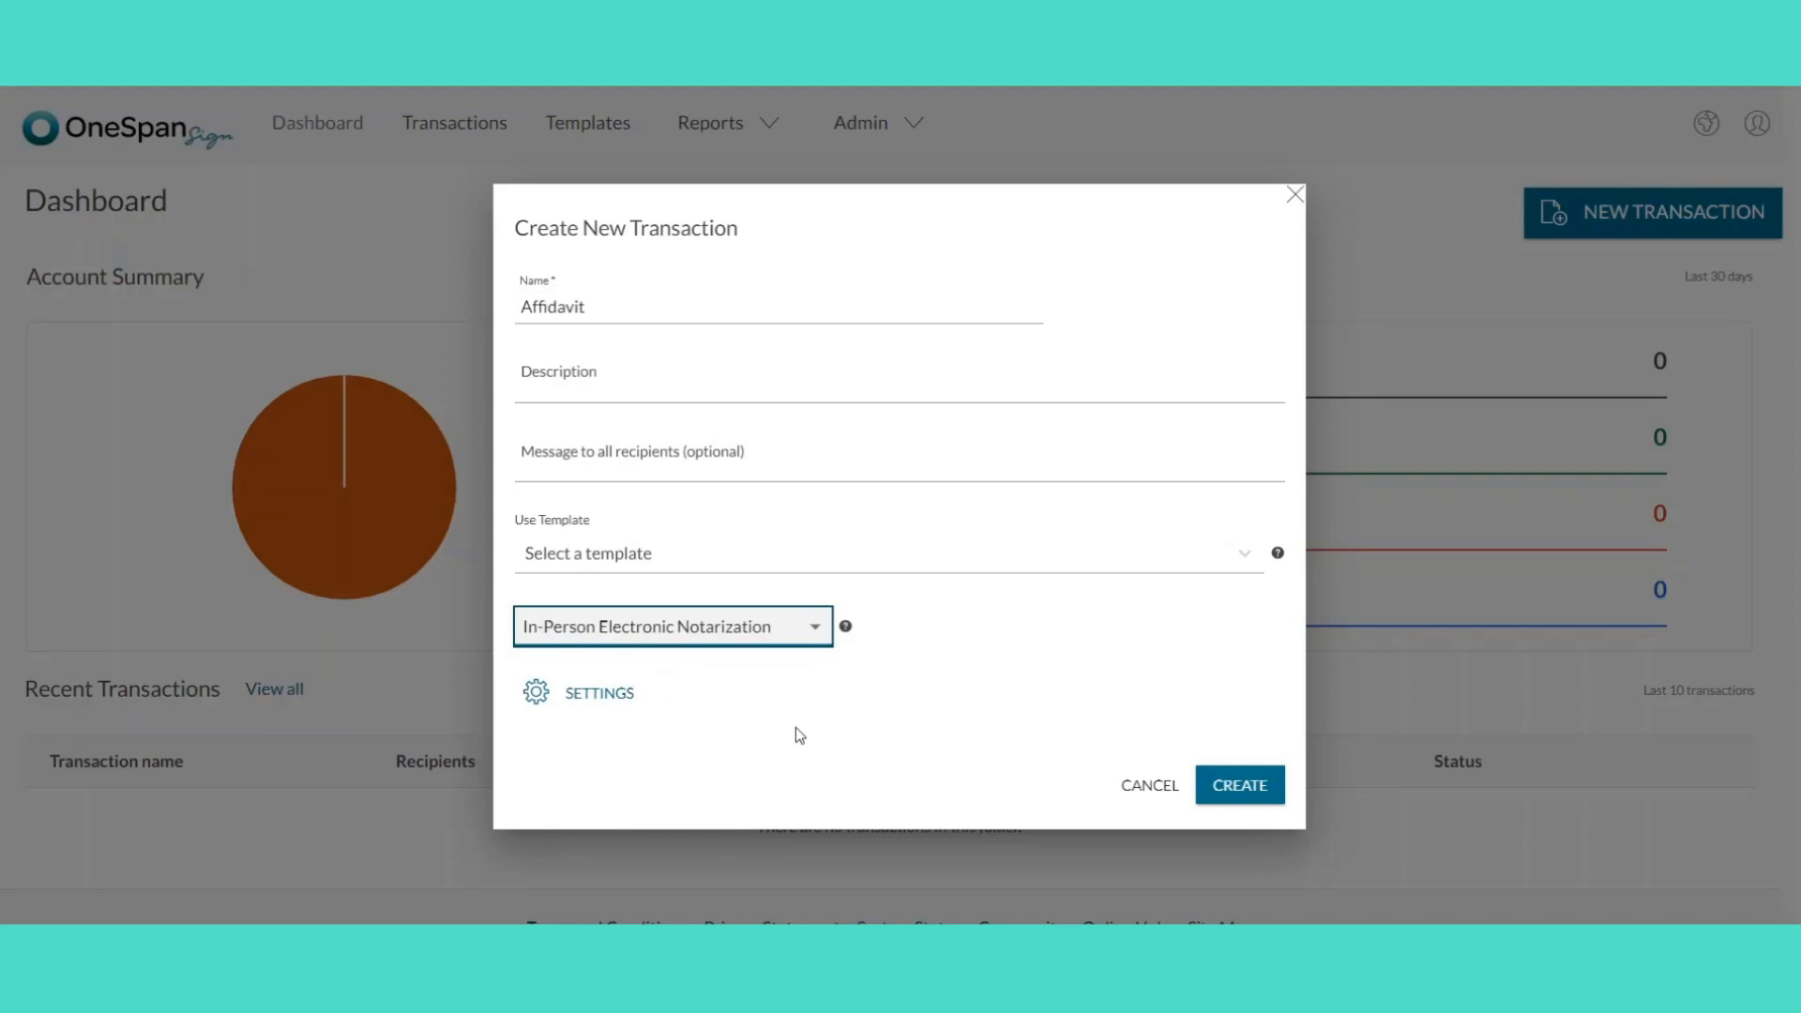
{"action": "left_click", "coordinate": [1240, 784]}
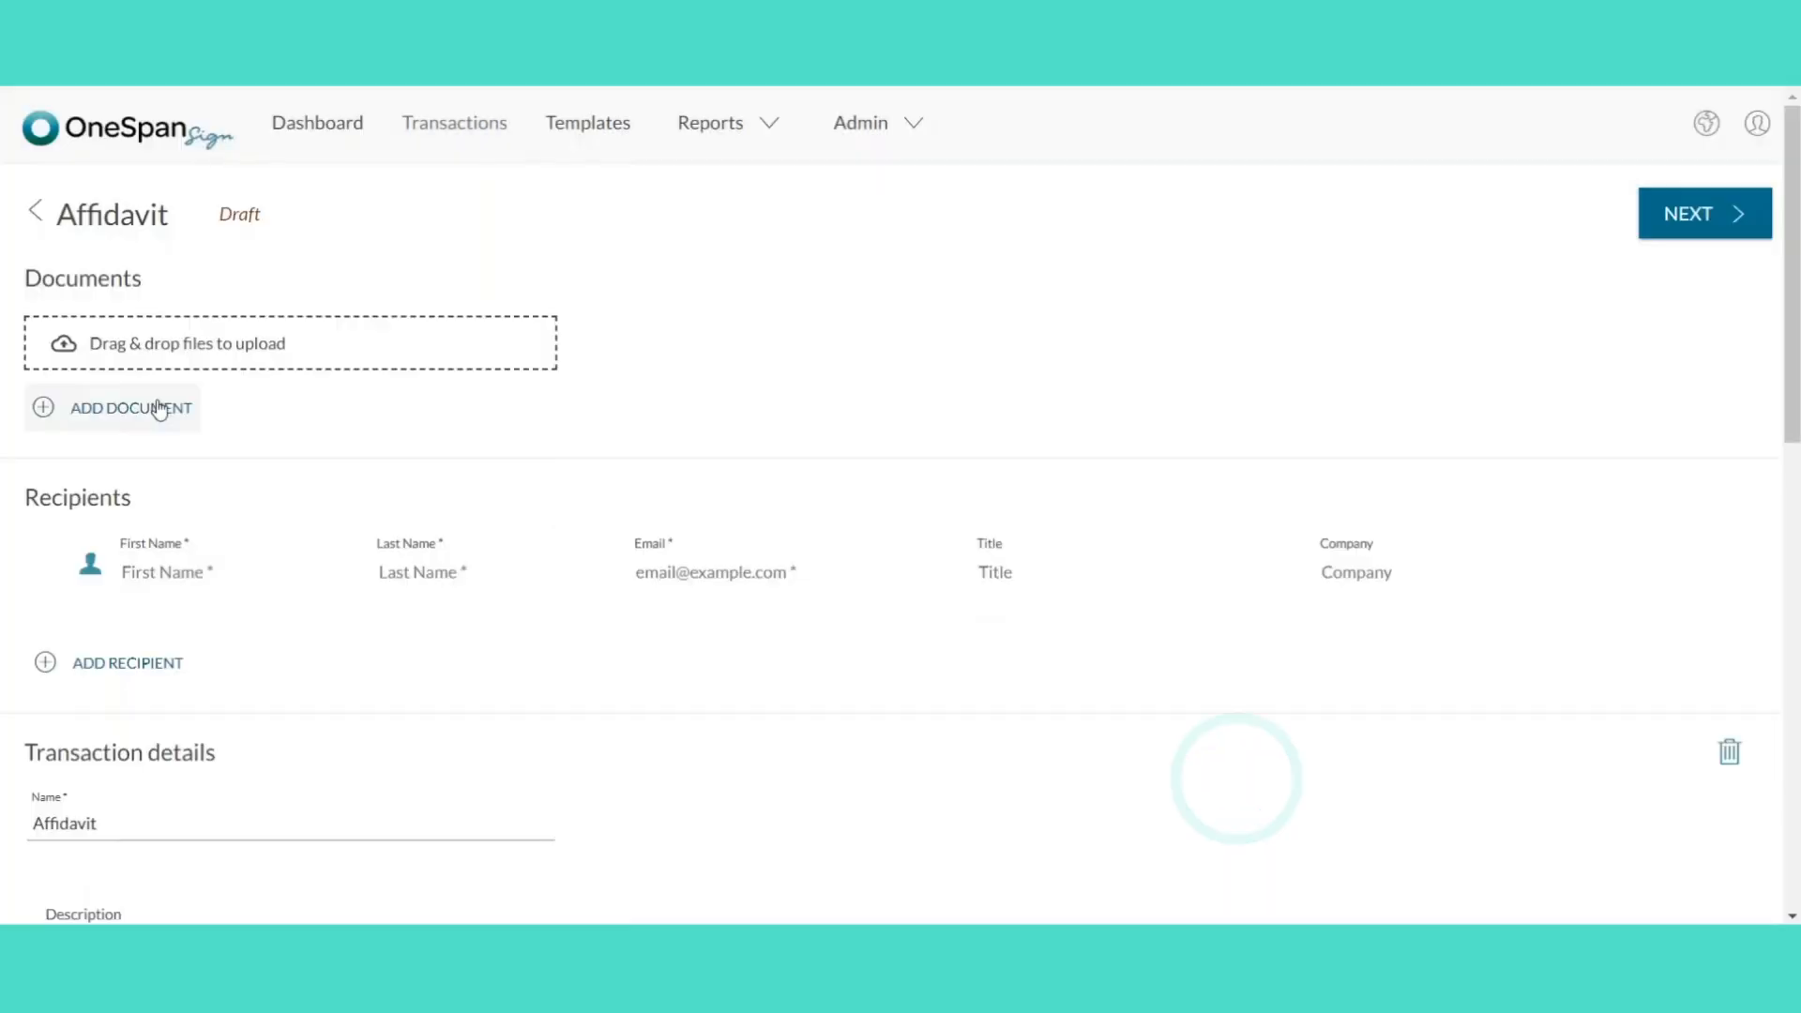
Upload the document Affidavit Form - IPEN from the Desktop to the transaction.
{"action": "left_click", "coordinate": [159, 409]}
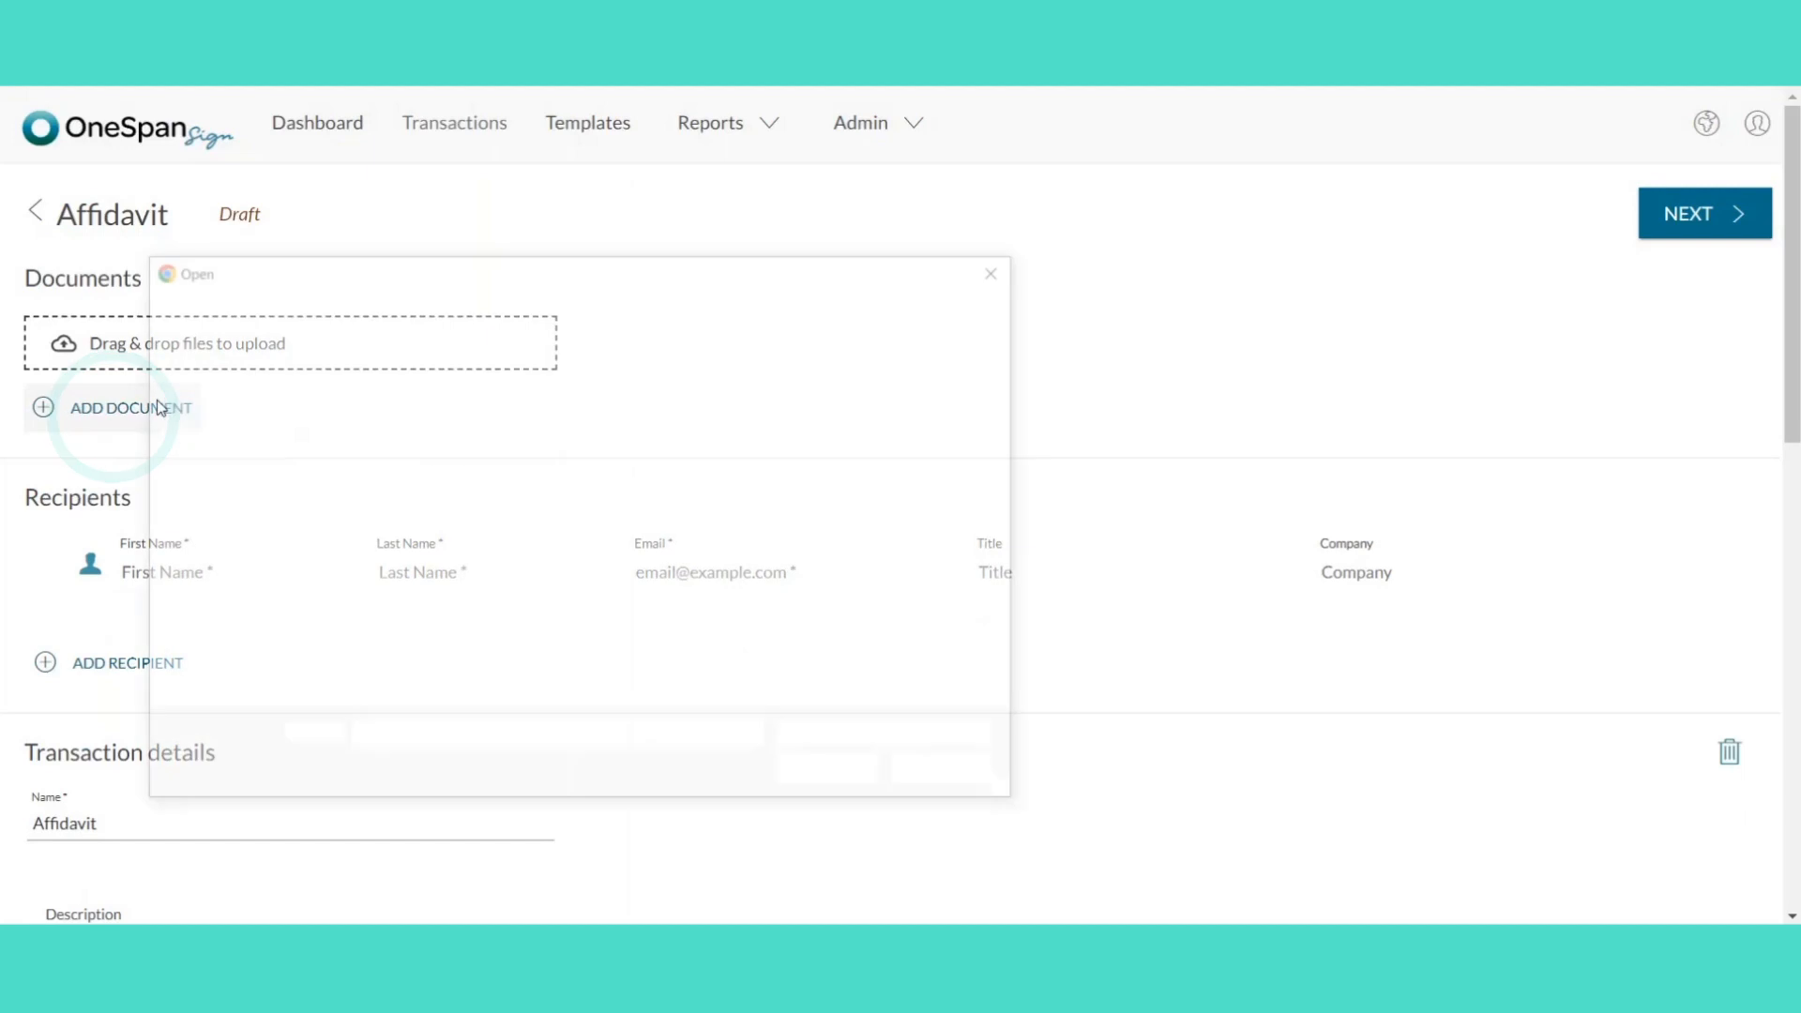
{"action": "left_click", "coordinate": [409, 488]}
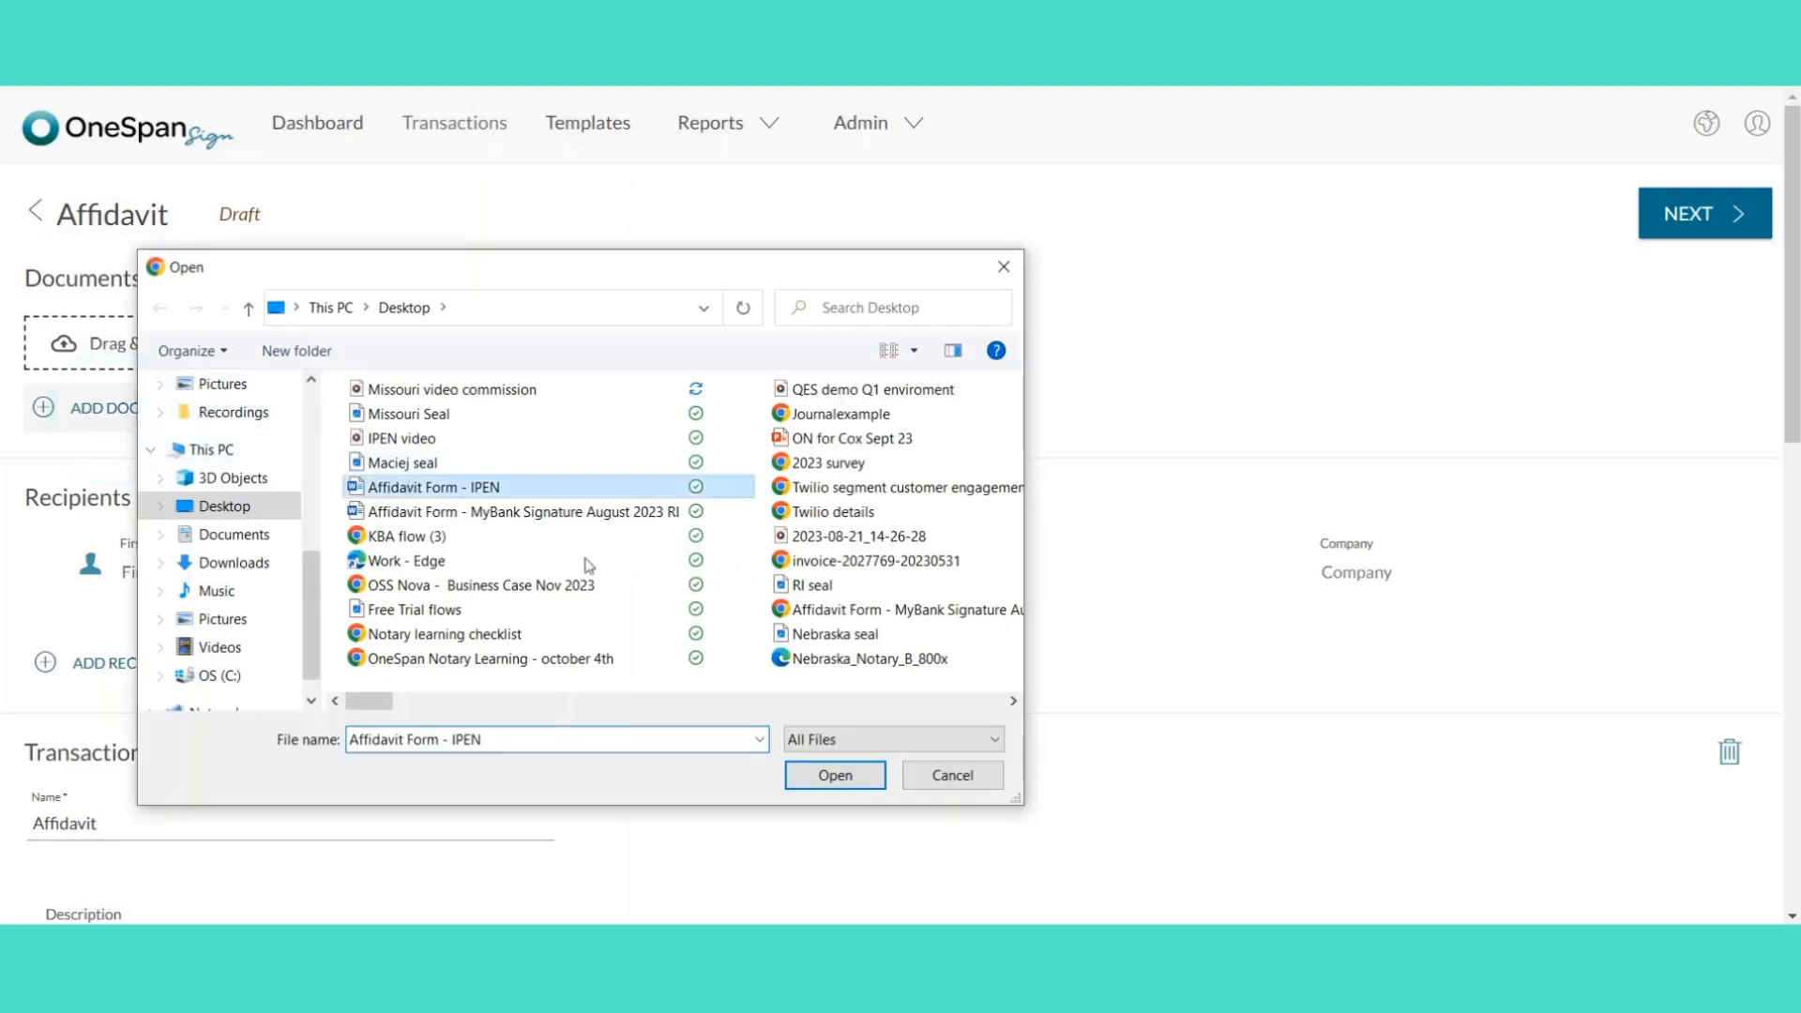
{"action": "left_click", "coordinate": [826, 778]}
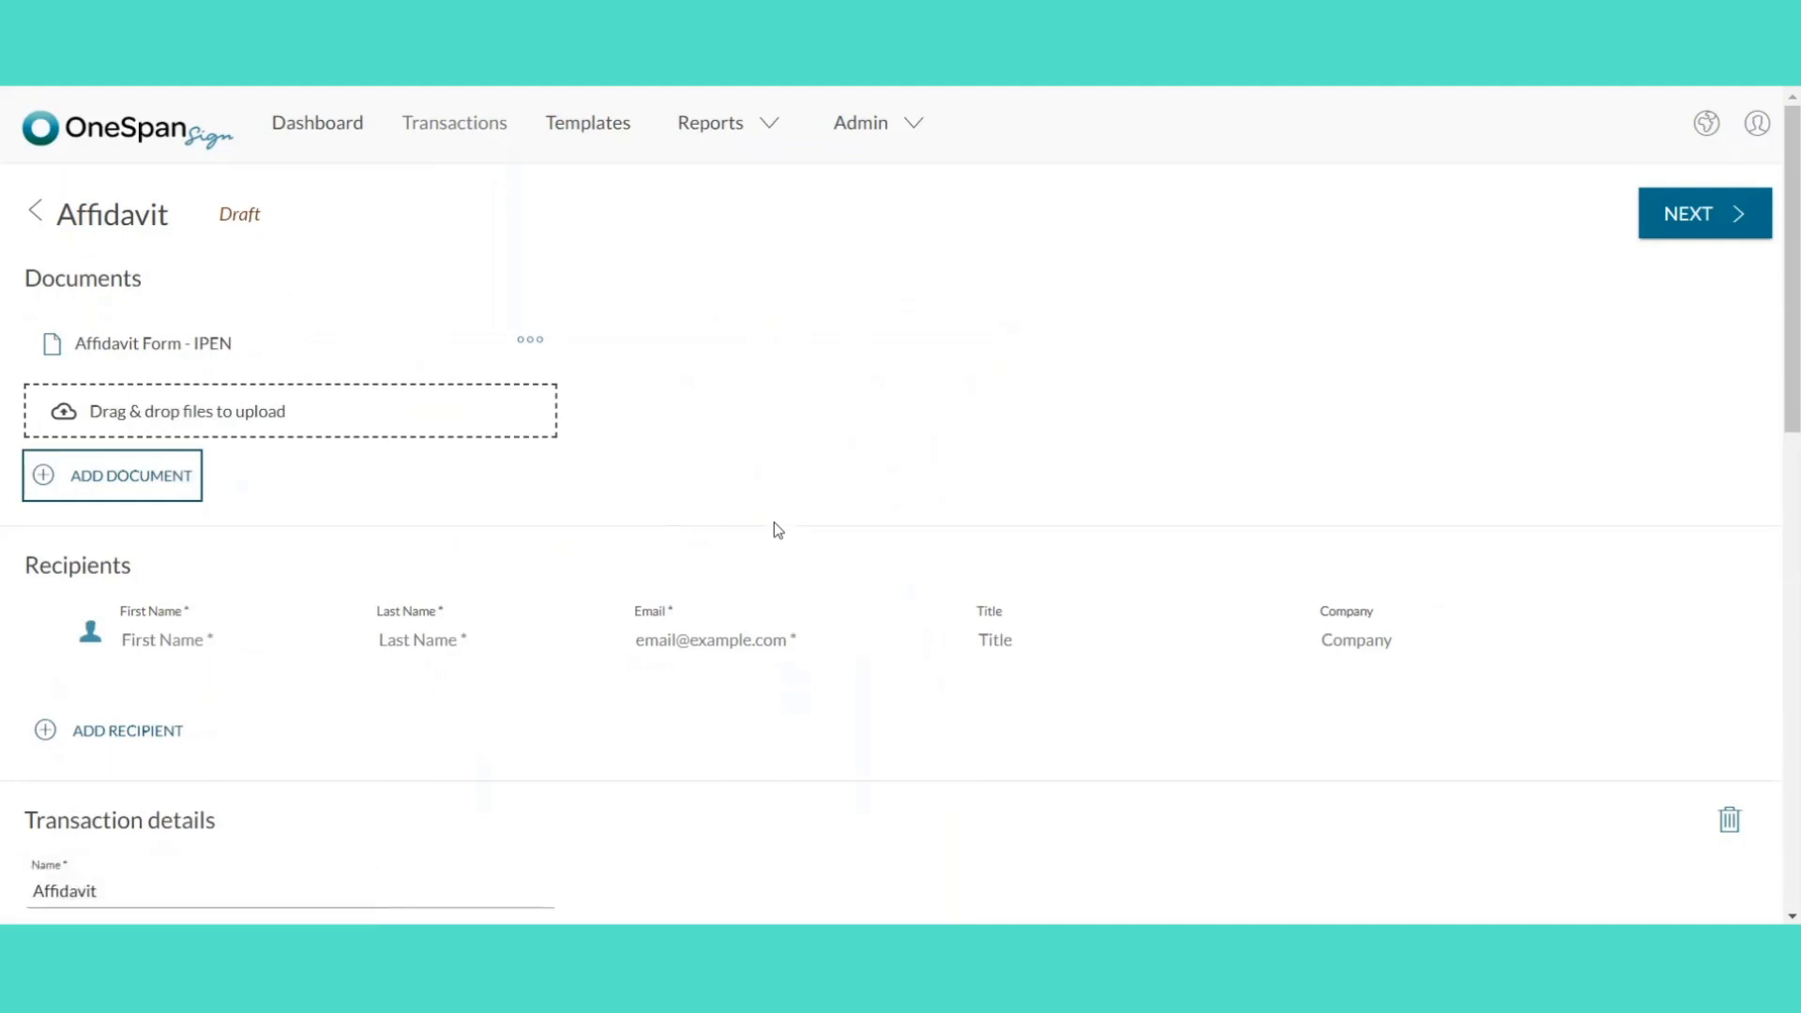
Set the first recipient to Myself and designate that recipient as the transaction's notary.
{"action": "left_click", "coordinate": [91, 631]}
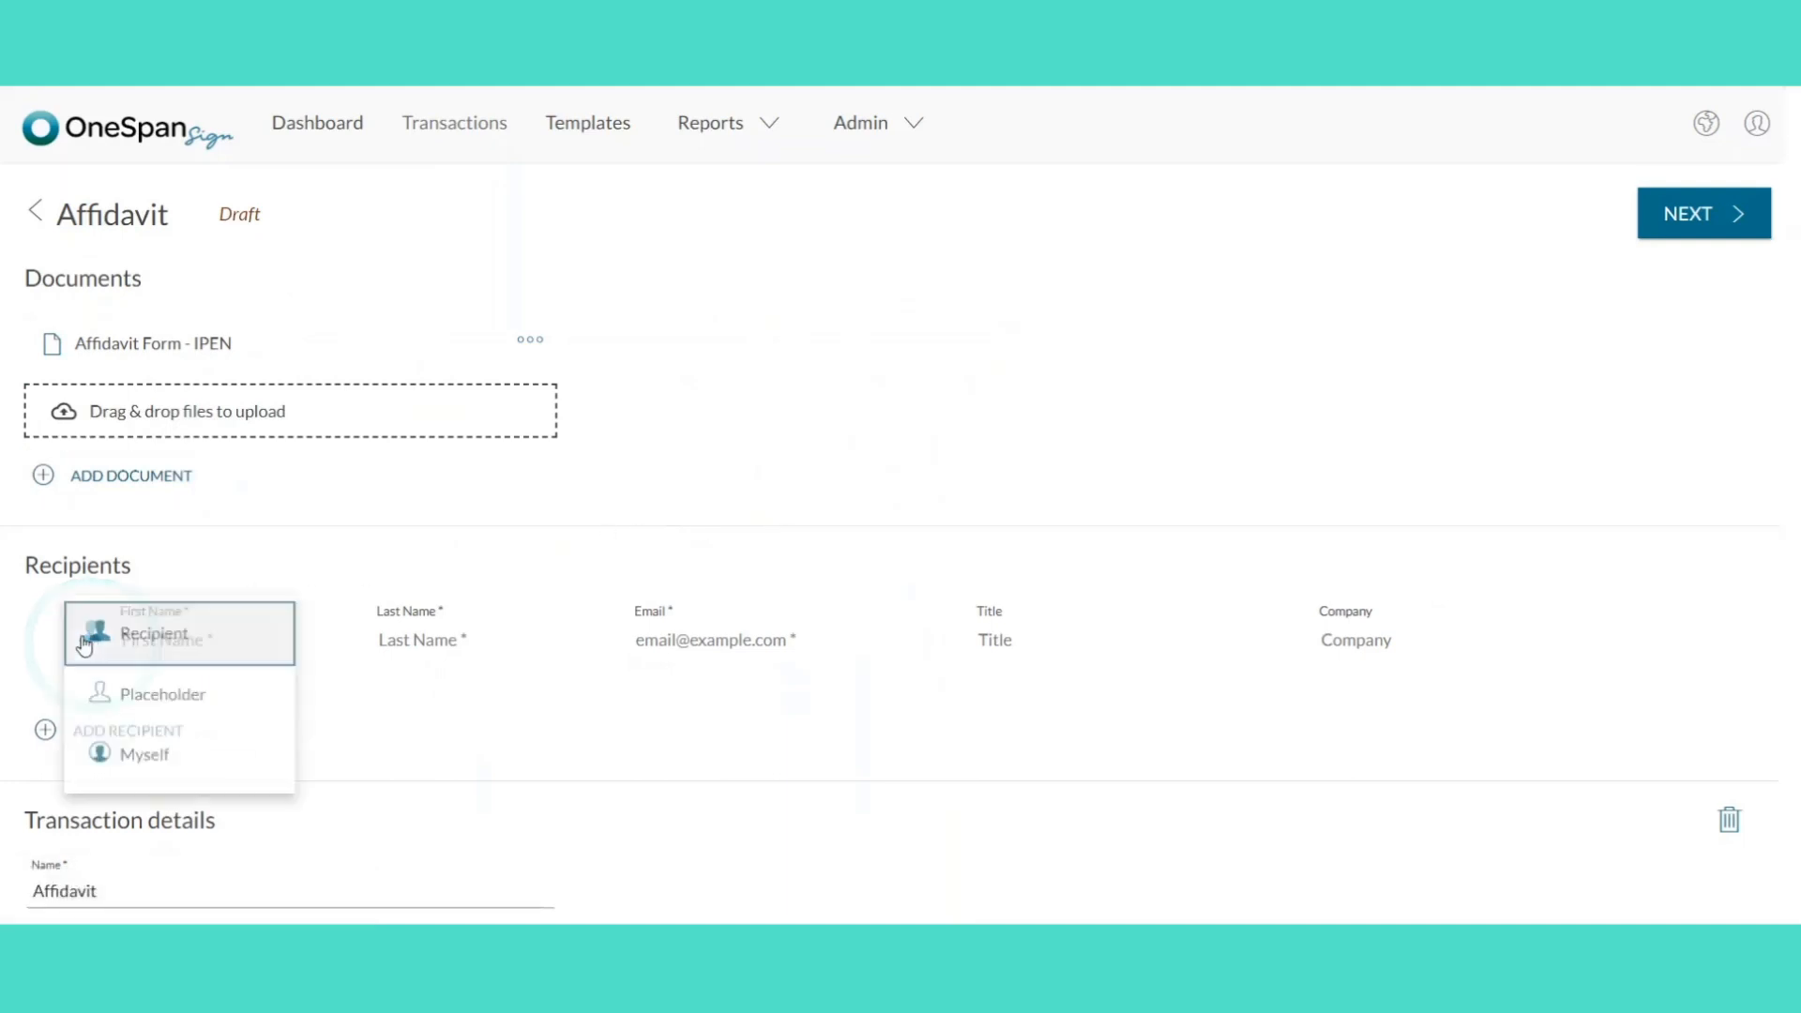
{"action": "left_click", "coordinate": [132, 762]}
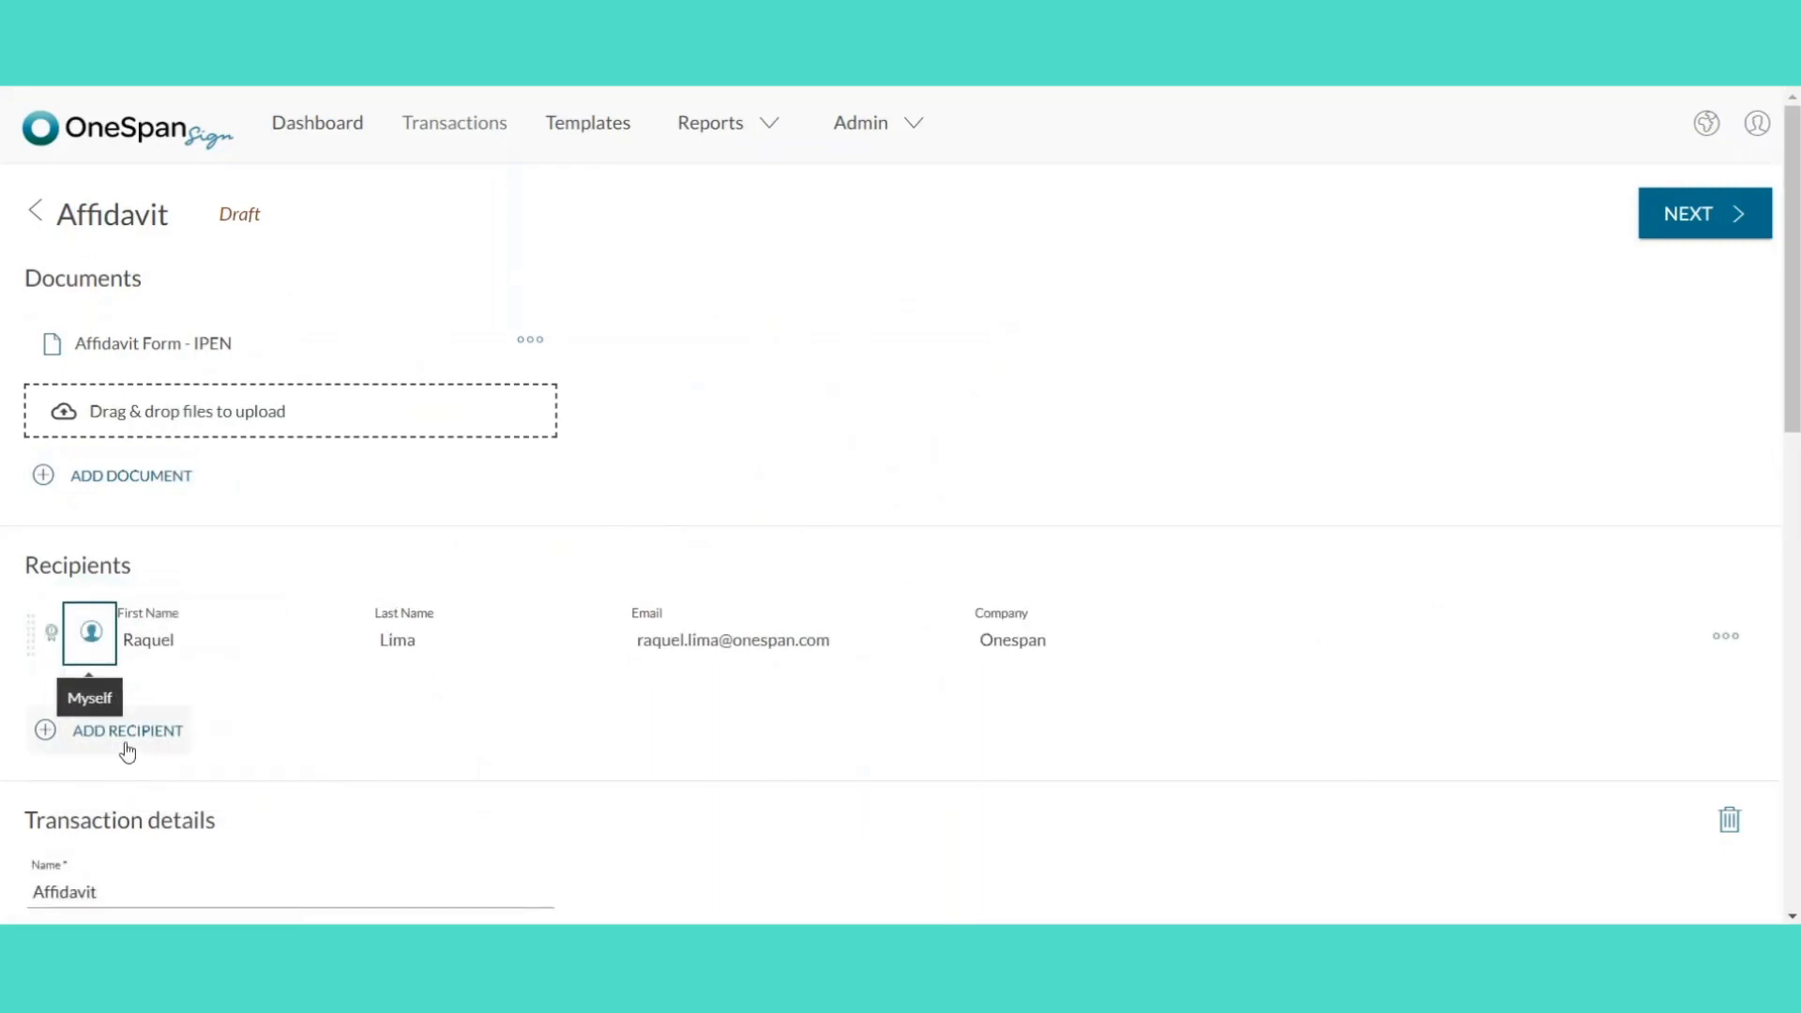
{"action": "left_click", "coordinate": [51, 646]}
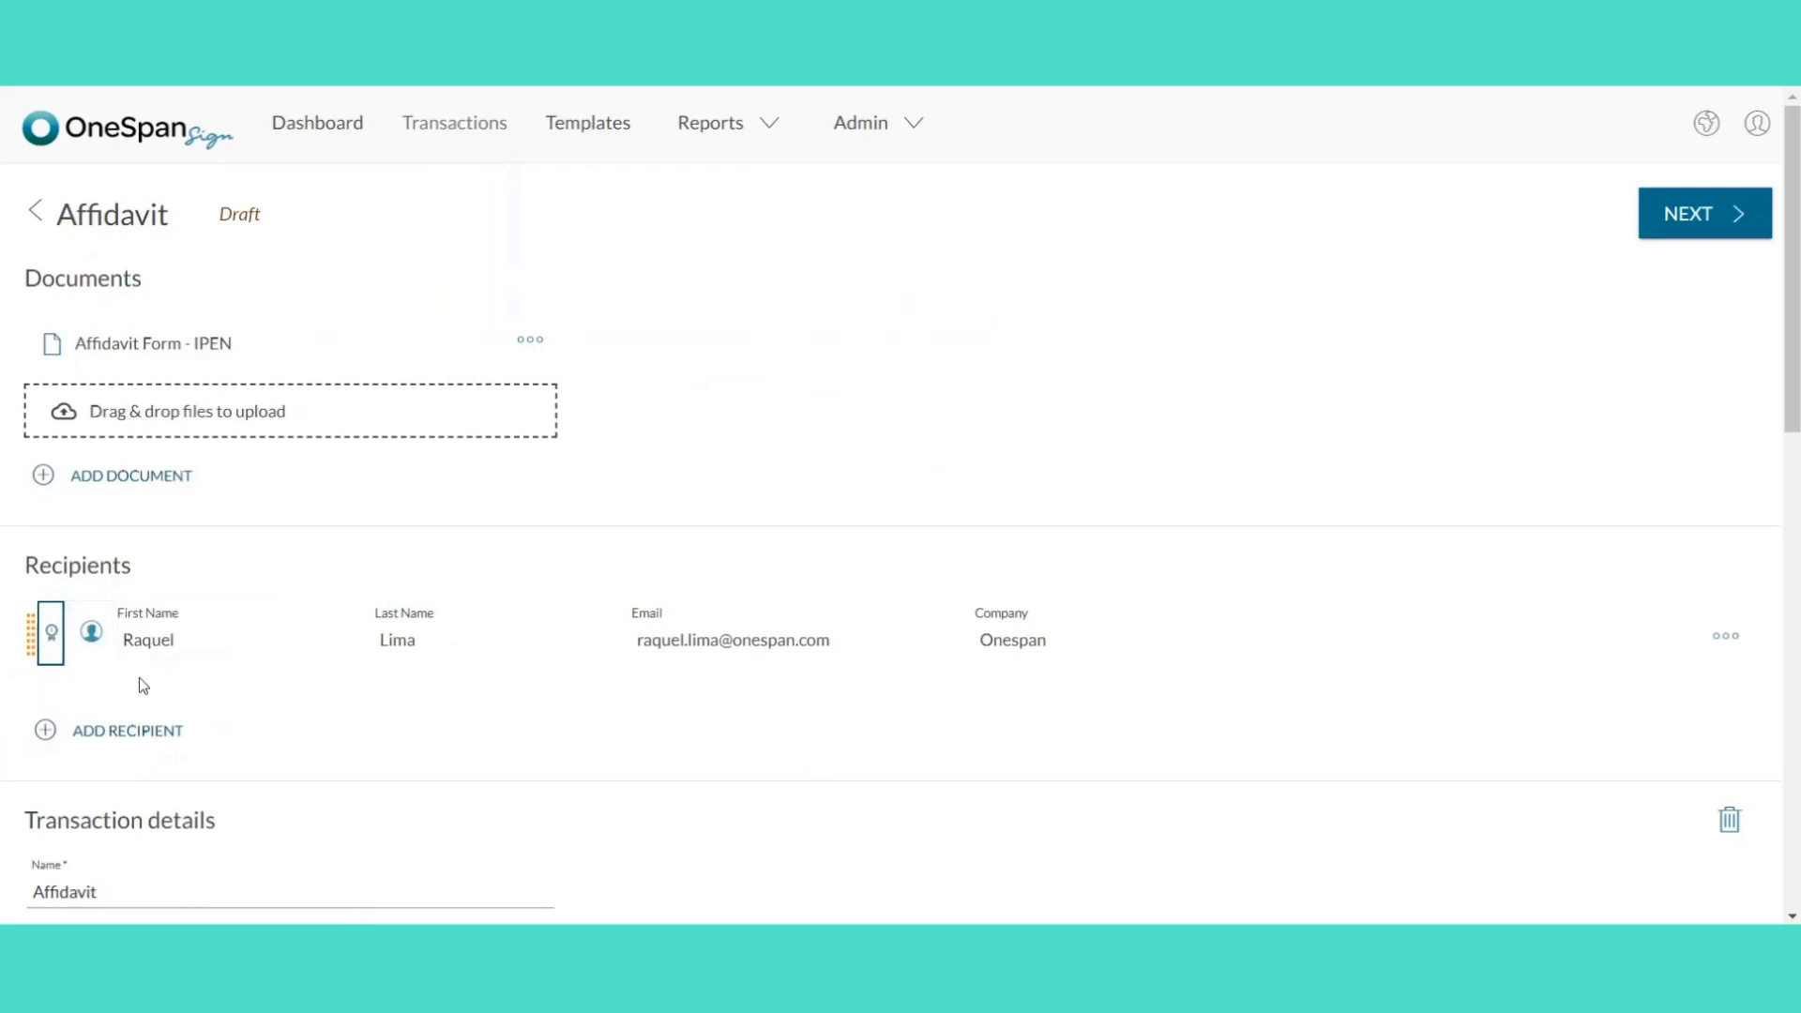
Add a second recipient using the first suggested saved contact.
{"action": "left_click", "coordinate": [155, 742]}
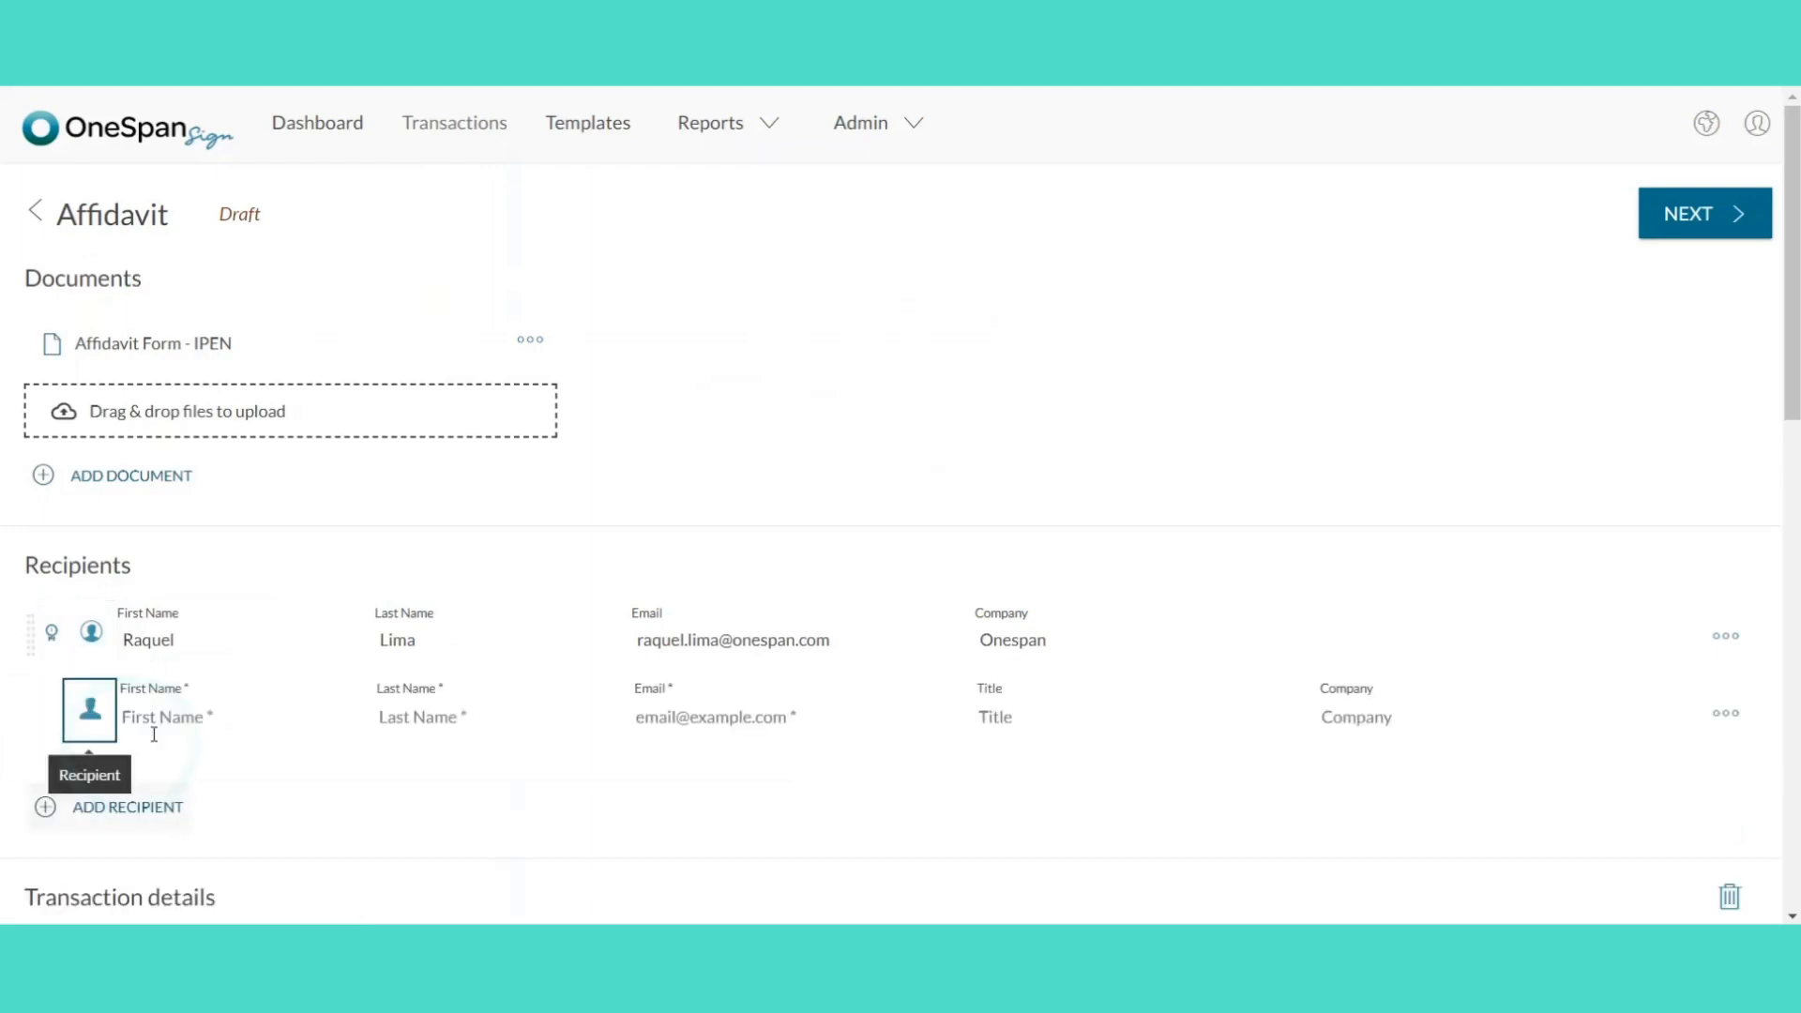
{"action": "left_click", "coordinate": [157, 718]}
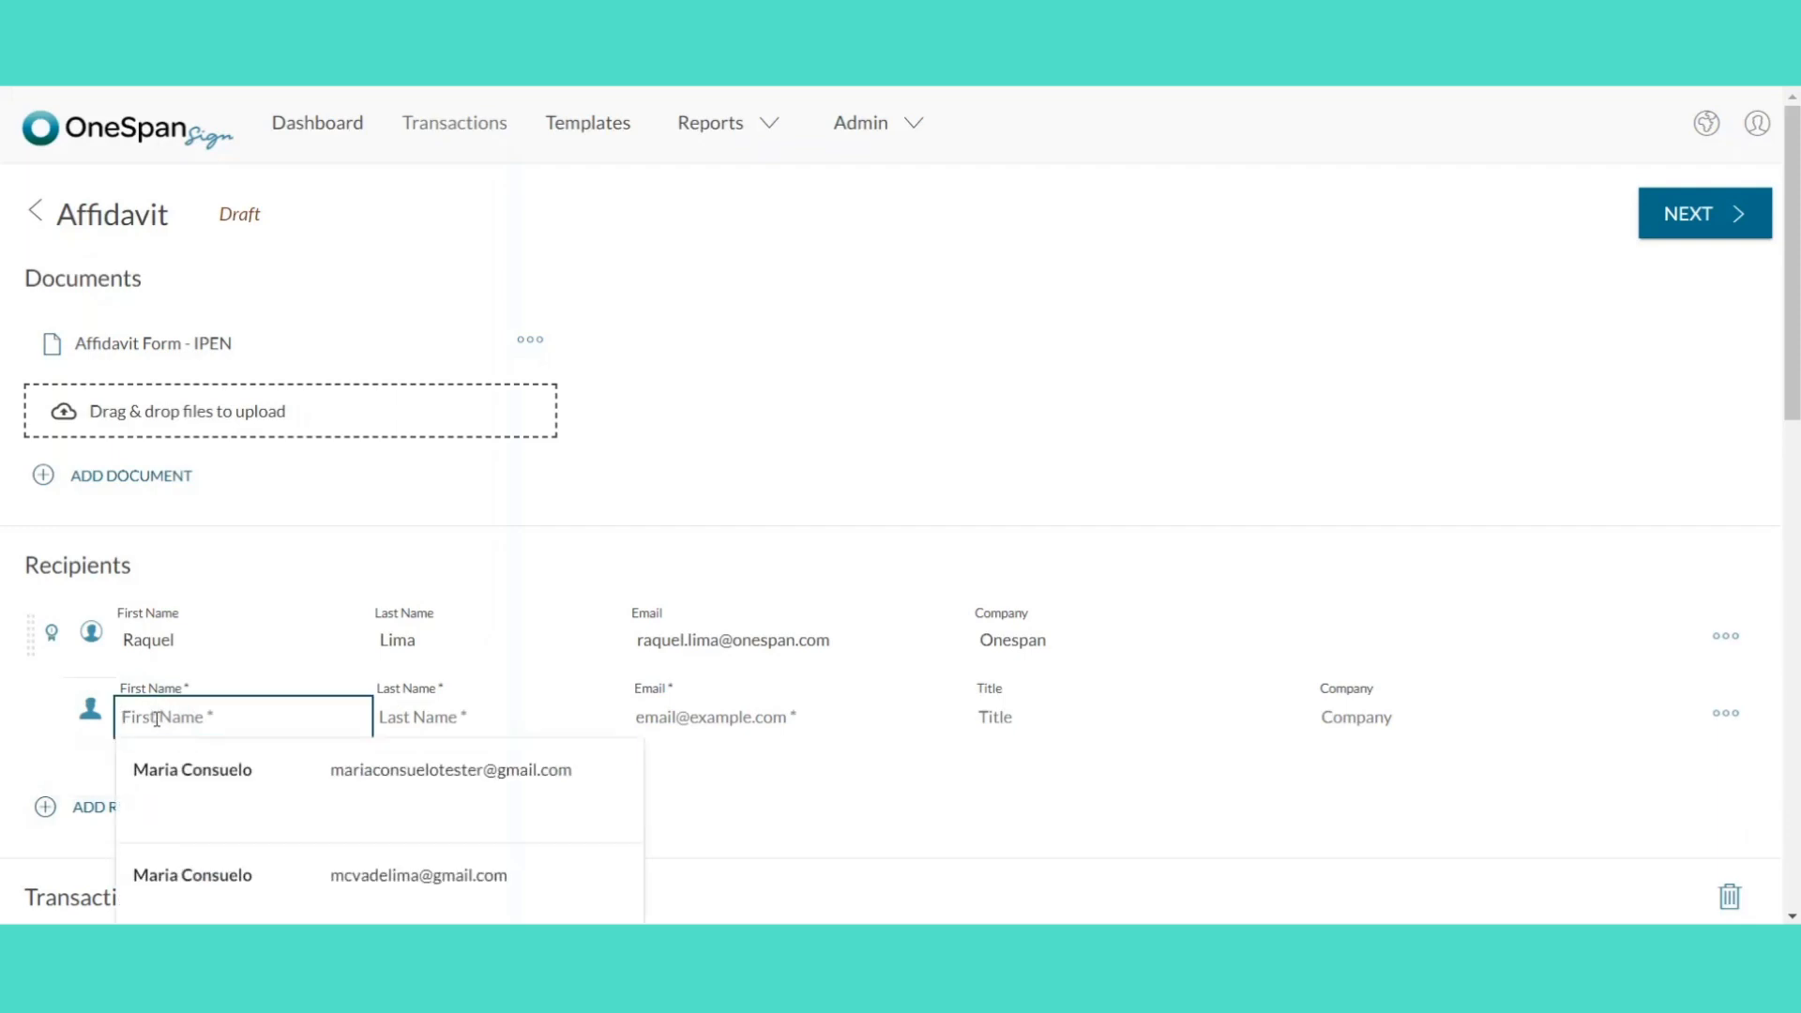
{"action": "left_click", "coordinate": [206, 771]}
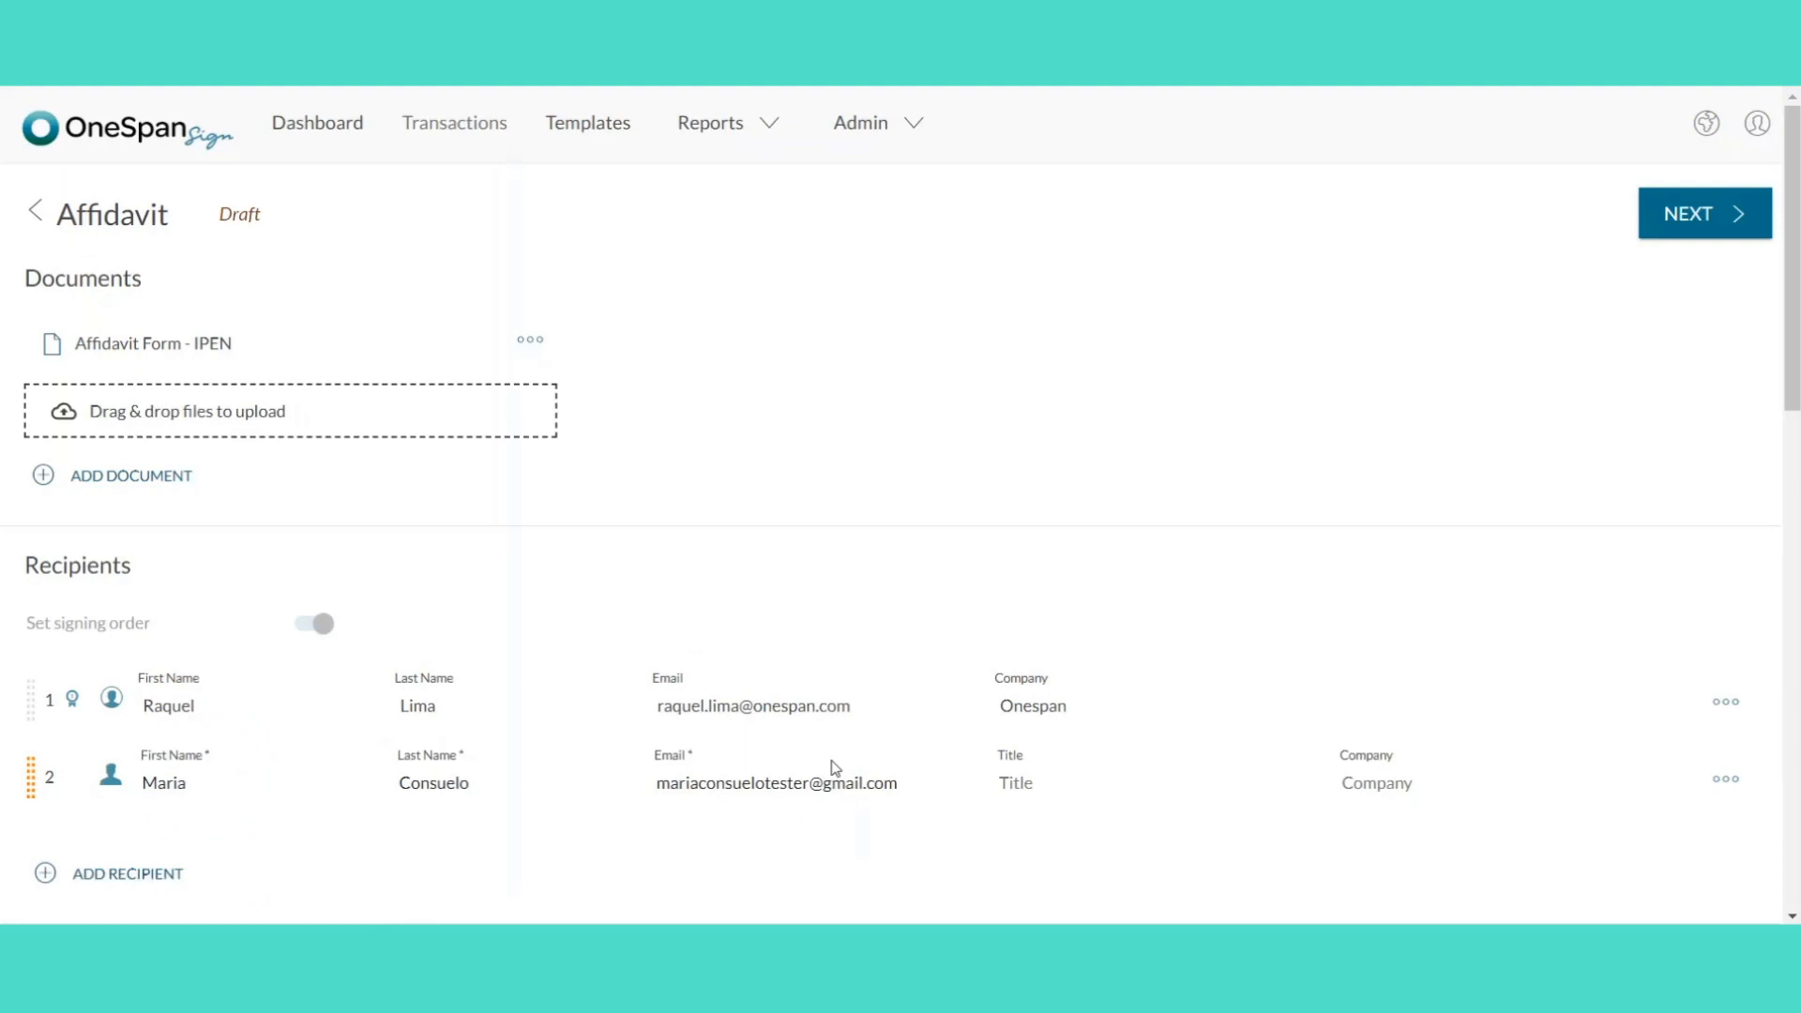
Continue to the document editor and place a signature field for the non-notary signer on the Affiant Signature line.
{"action": "left_click", "coordinate": [1670, 220]}
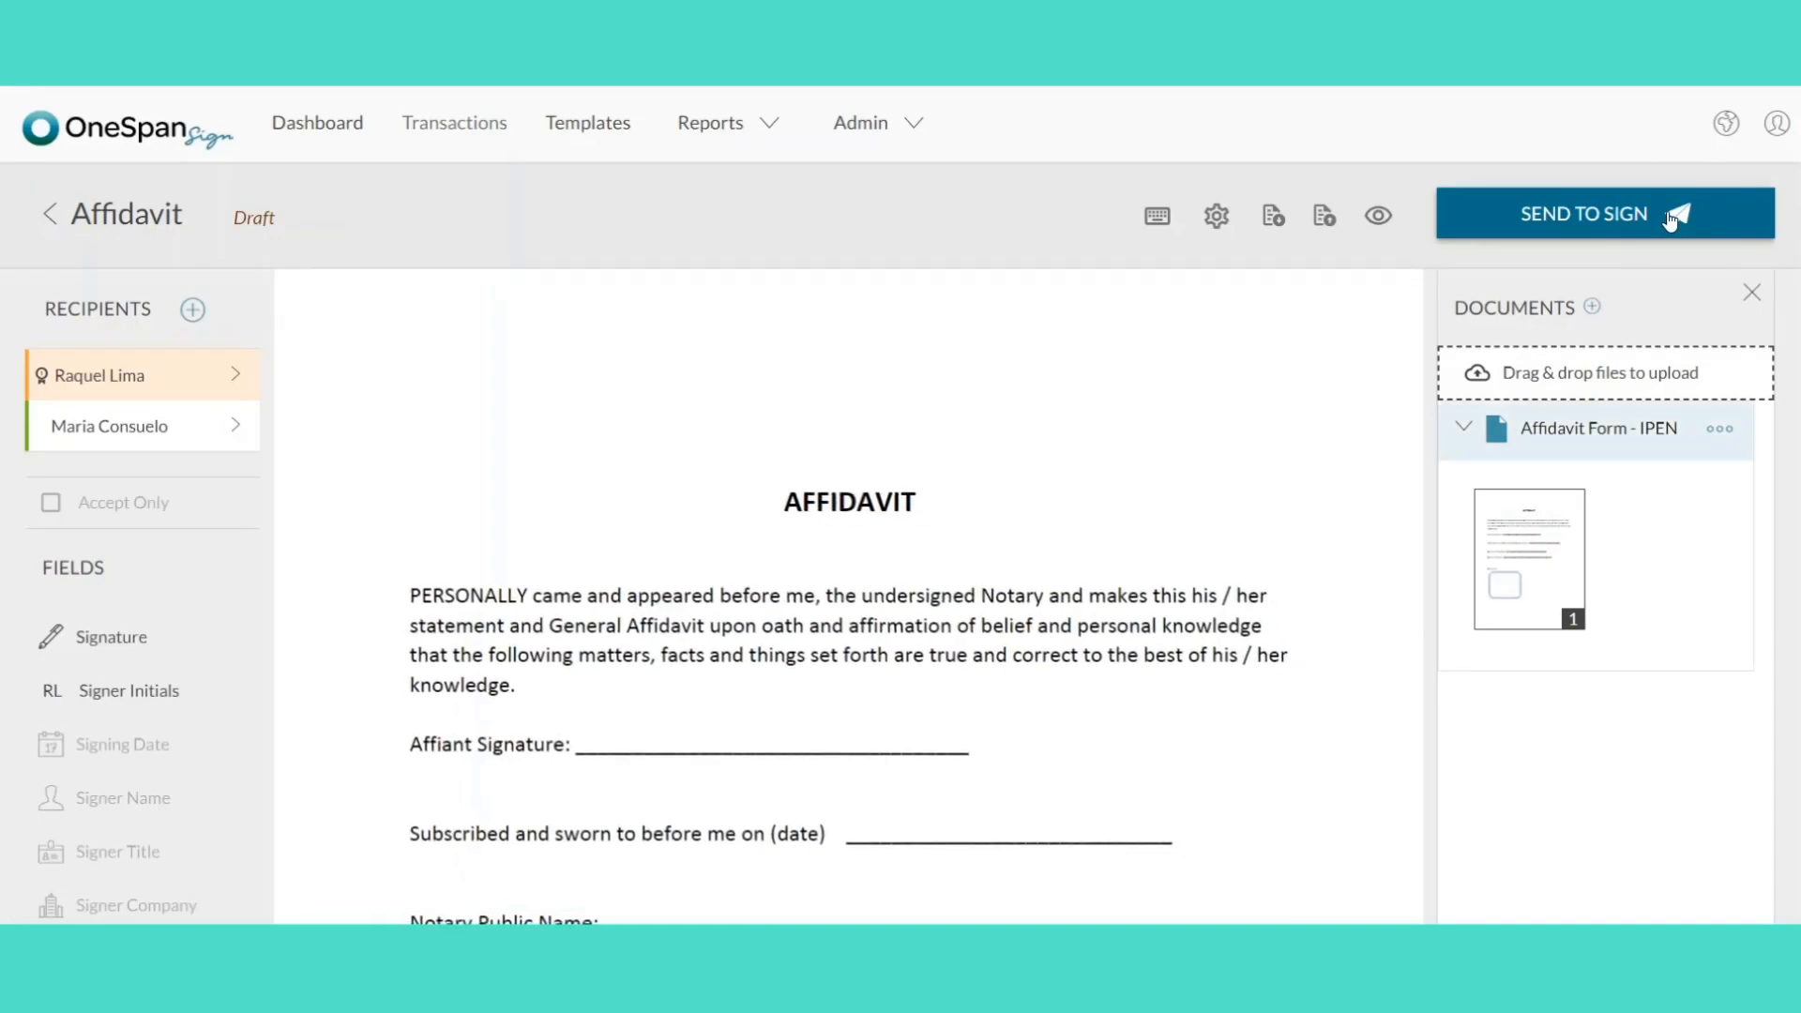
{"action": "left_click", "coordinate": [103, 426]}
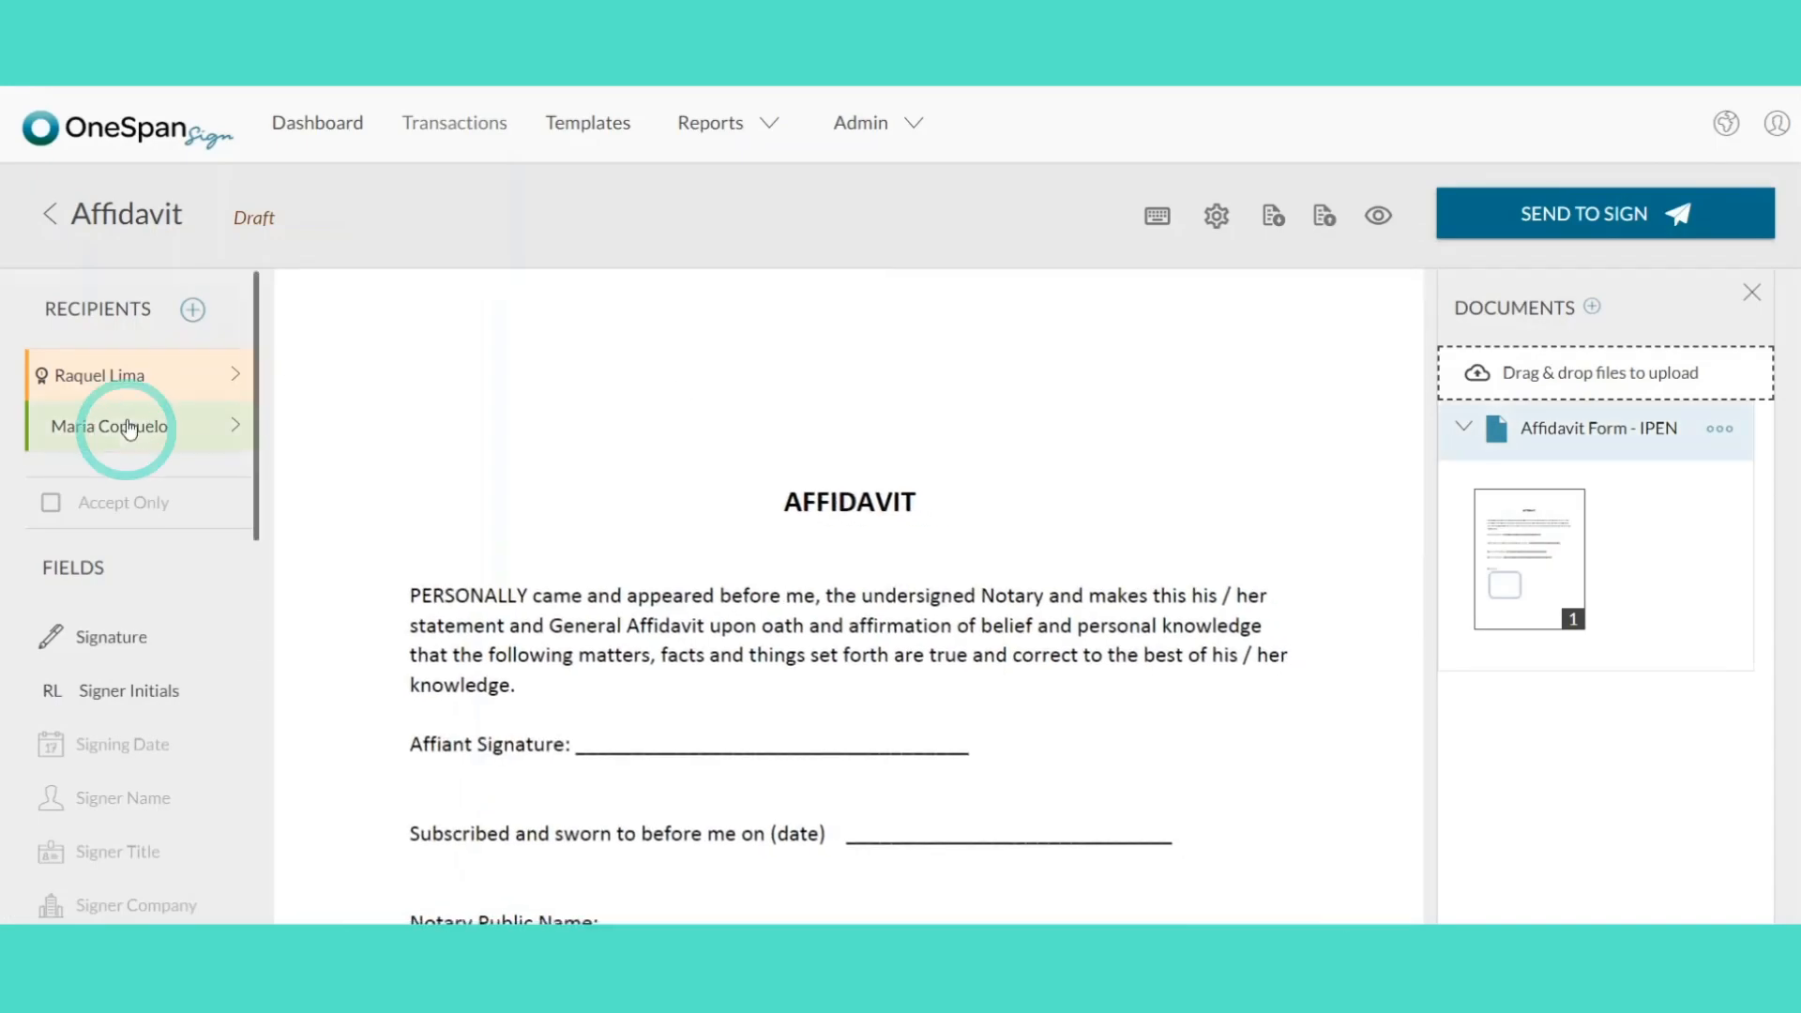
{"action": "left_click", "coordinate": [93, 638]}
{"action": "left_click_drag", "start_coordinate": [826, 587], "coordinate": [720, 700]}
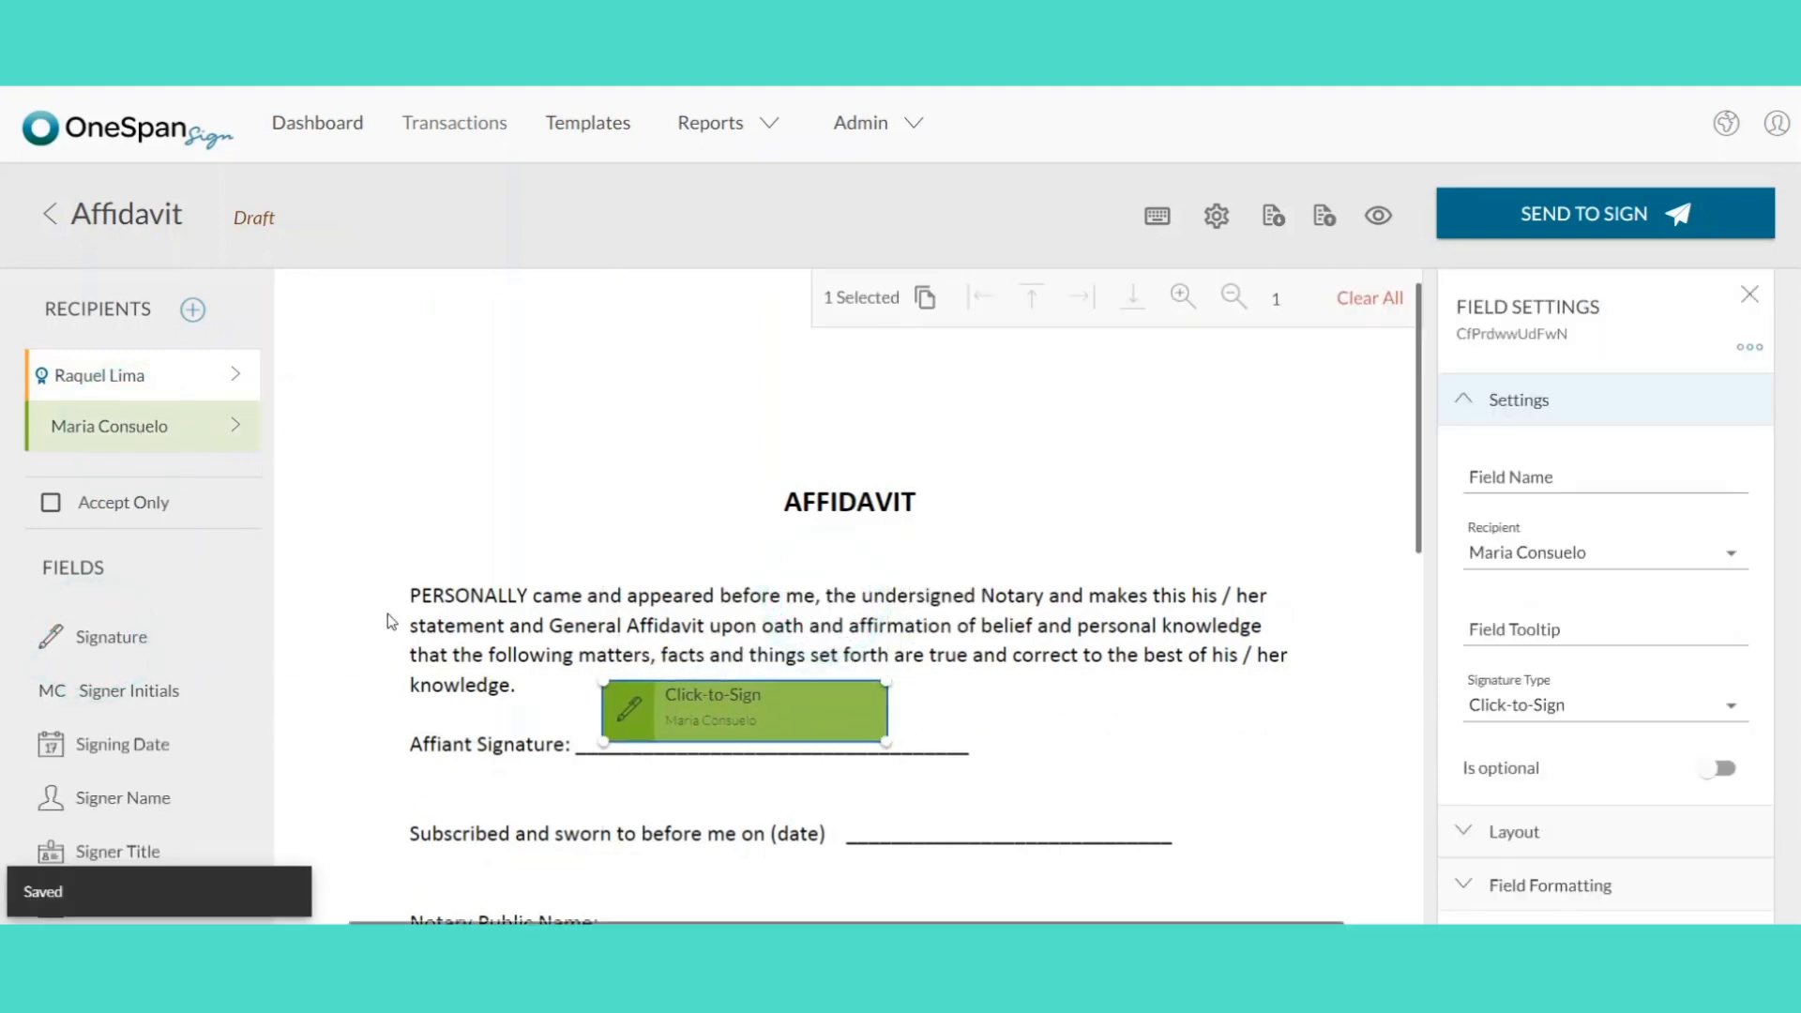
Place the notary's signature field on the Notary signature line and a Signing Date field on the sworn date line.
{"action": "left_click", "coordinate": [192, 380]}
{"action": "left_click", "coordinate": [146, 645]}
{"action": "mouse_move", "coordinate": [845, 614]}
{"action": "left_mouse_down"}
{"action": "mouse_move", "coordinate": [847, 906]}
{"action": "mouse_move", "coordinate": [743, 739]}
{"action": "left_mouse_up"}
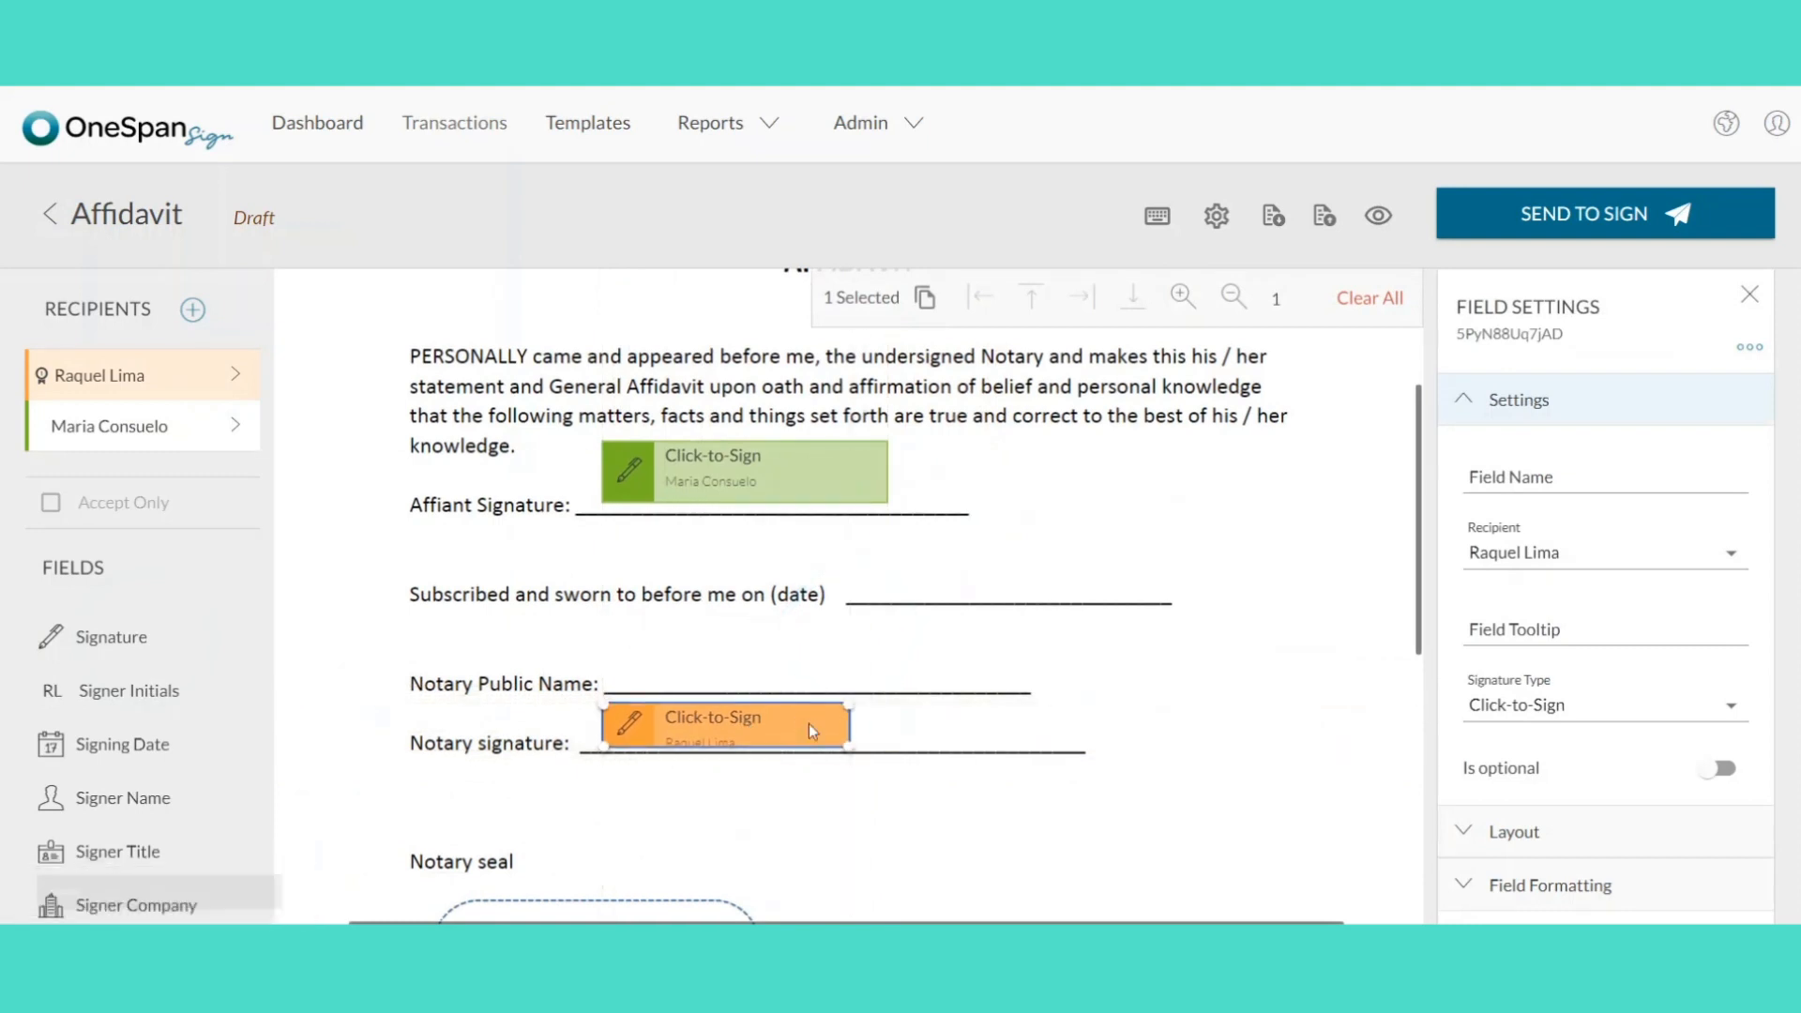
{"action": "left_click", "coordinate": [122, 744]}
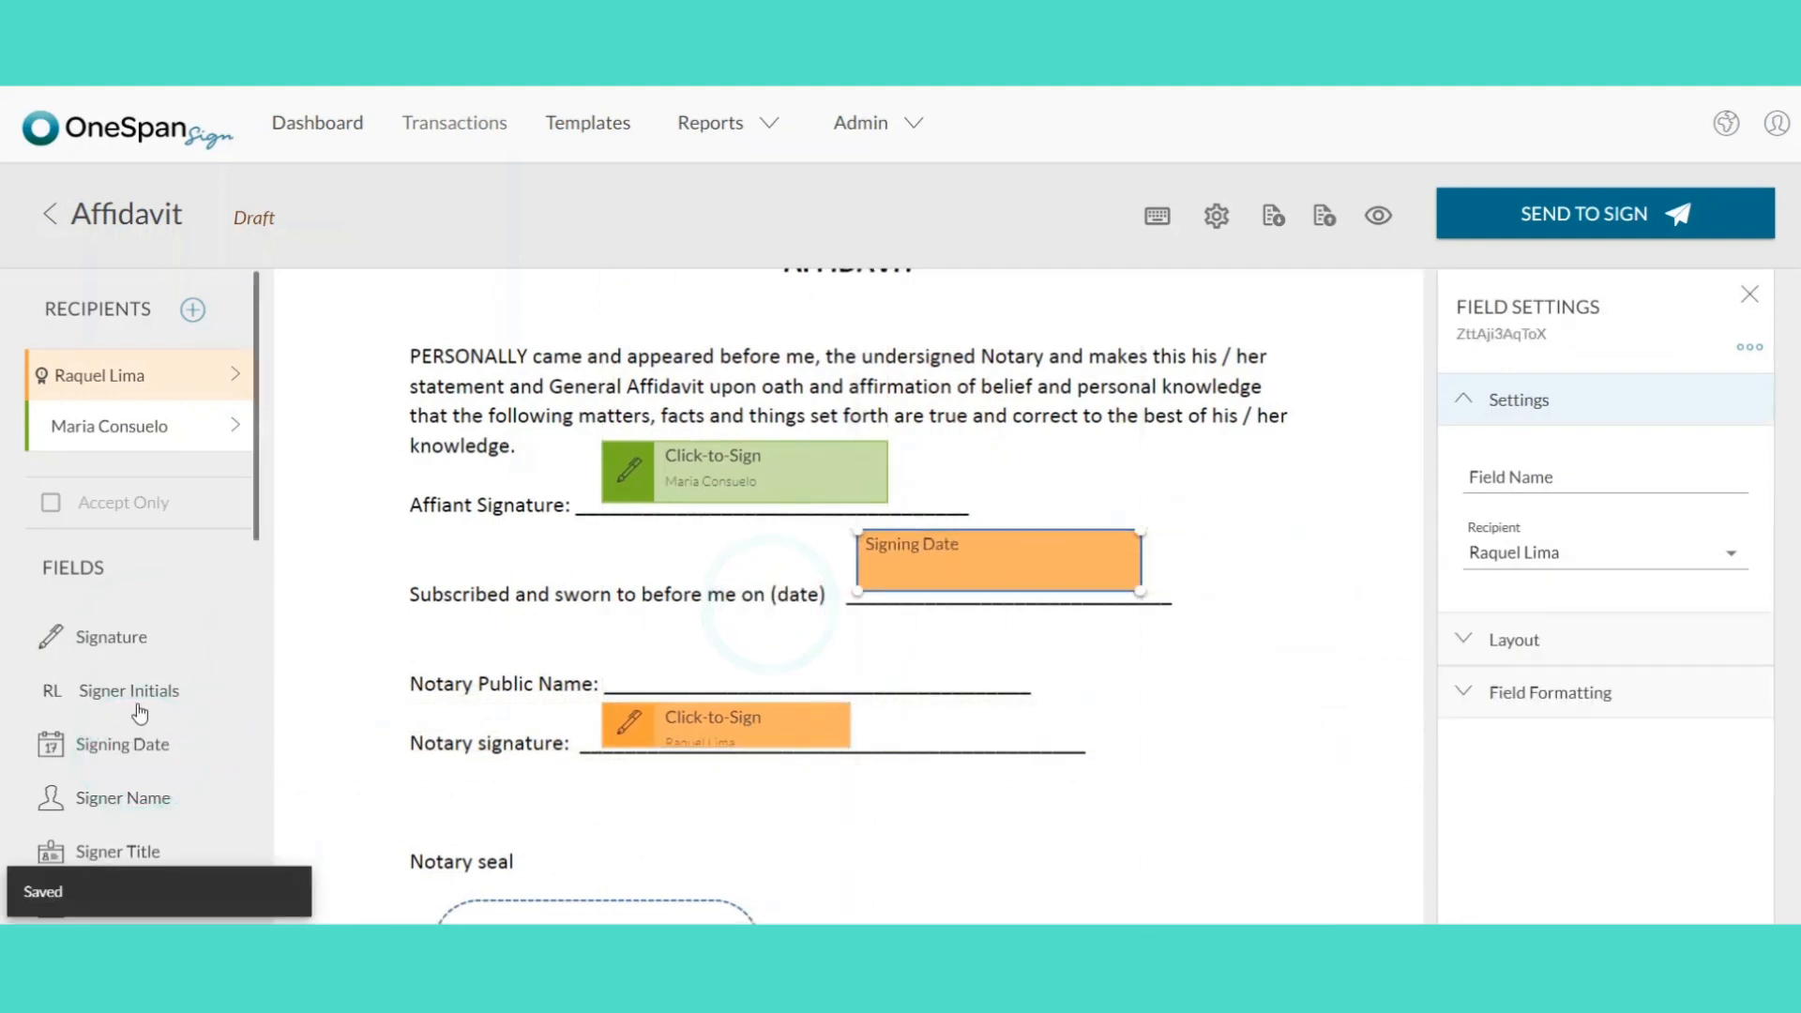
Add a Notary Name field and position it on the Notary Public Name line.
{"action": "scroll", "coordinate": [141, 713], "scroll_direction": "down", "scroll_amount": 10}
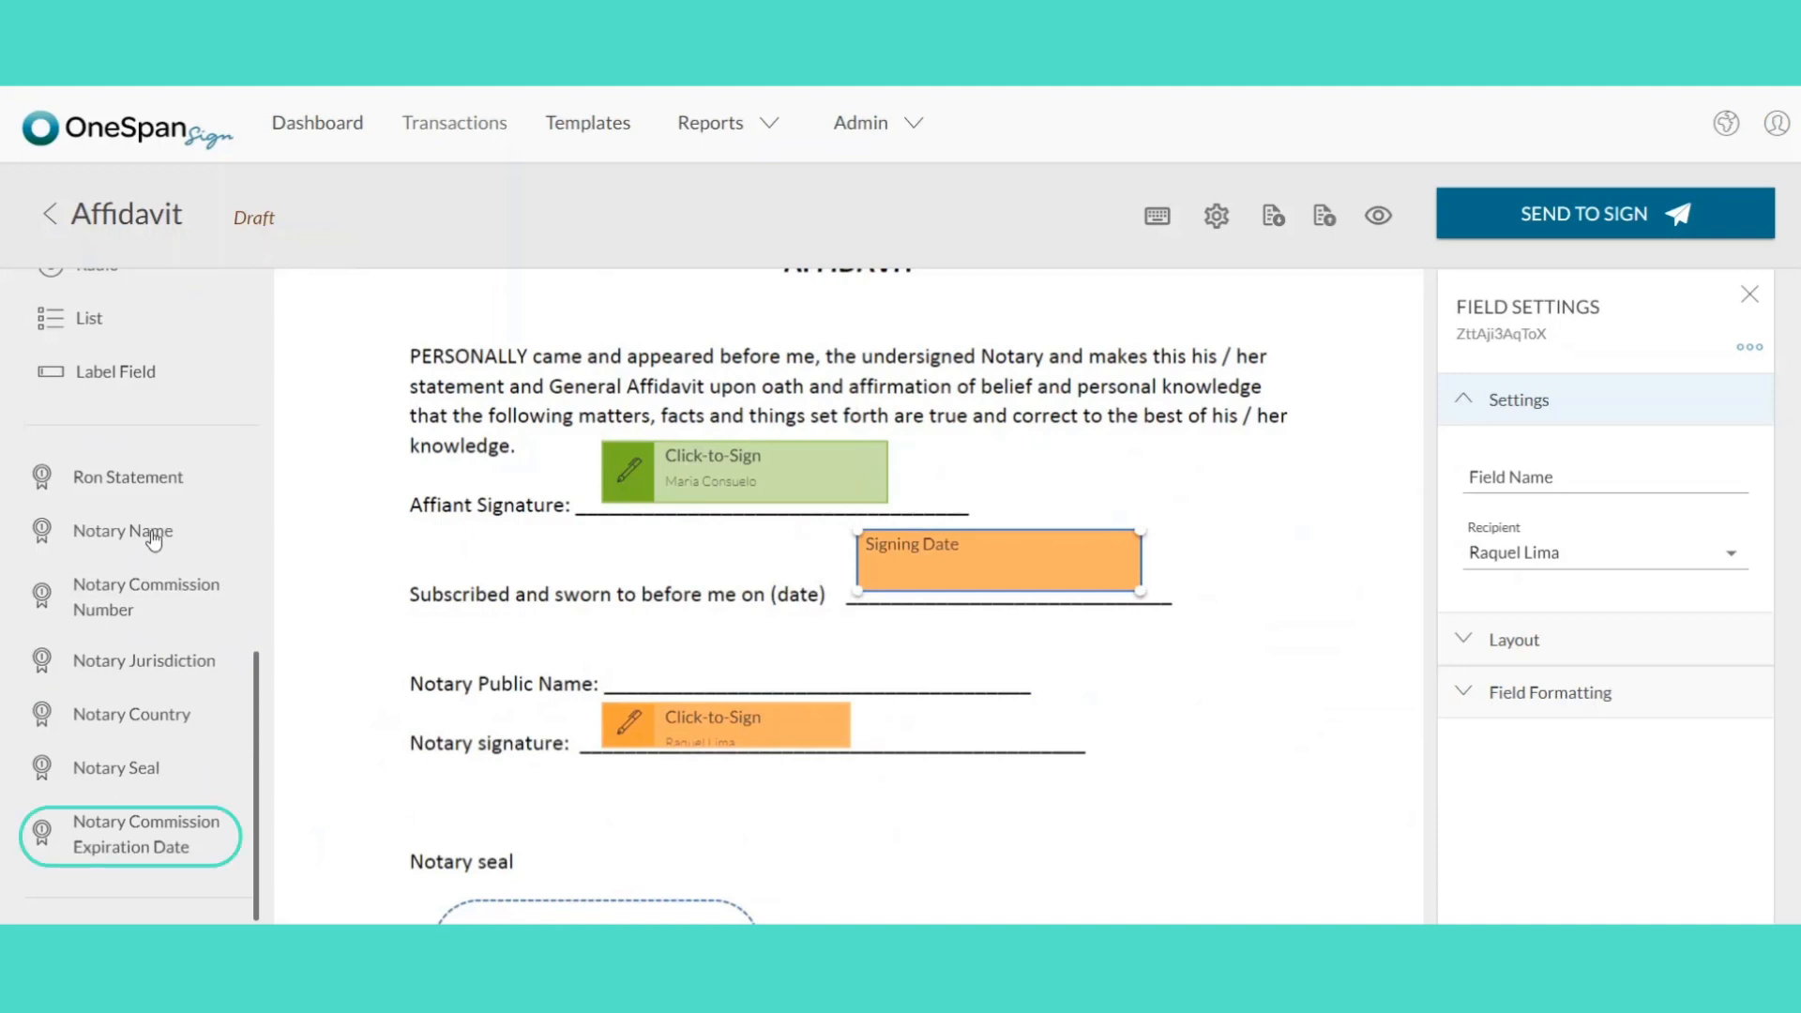
{"action": "left_click", "coordinate": [153, 539]}
{"action": "left_click_drag", "start_coordinate": [766, 630], "coordinate": [687, 641]}
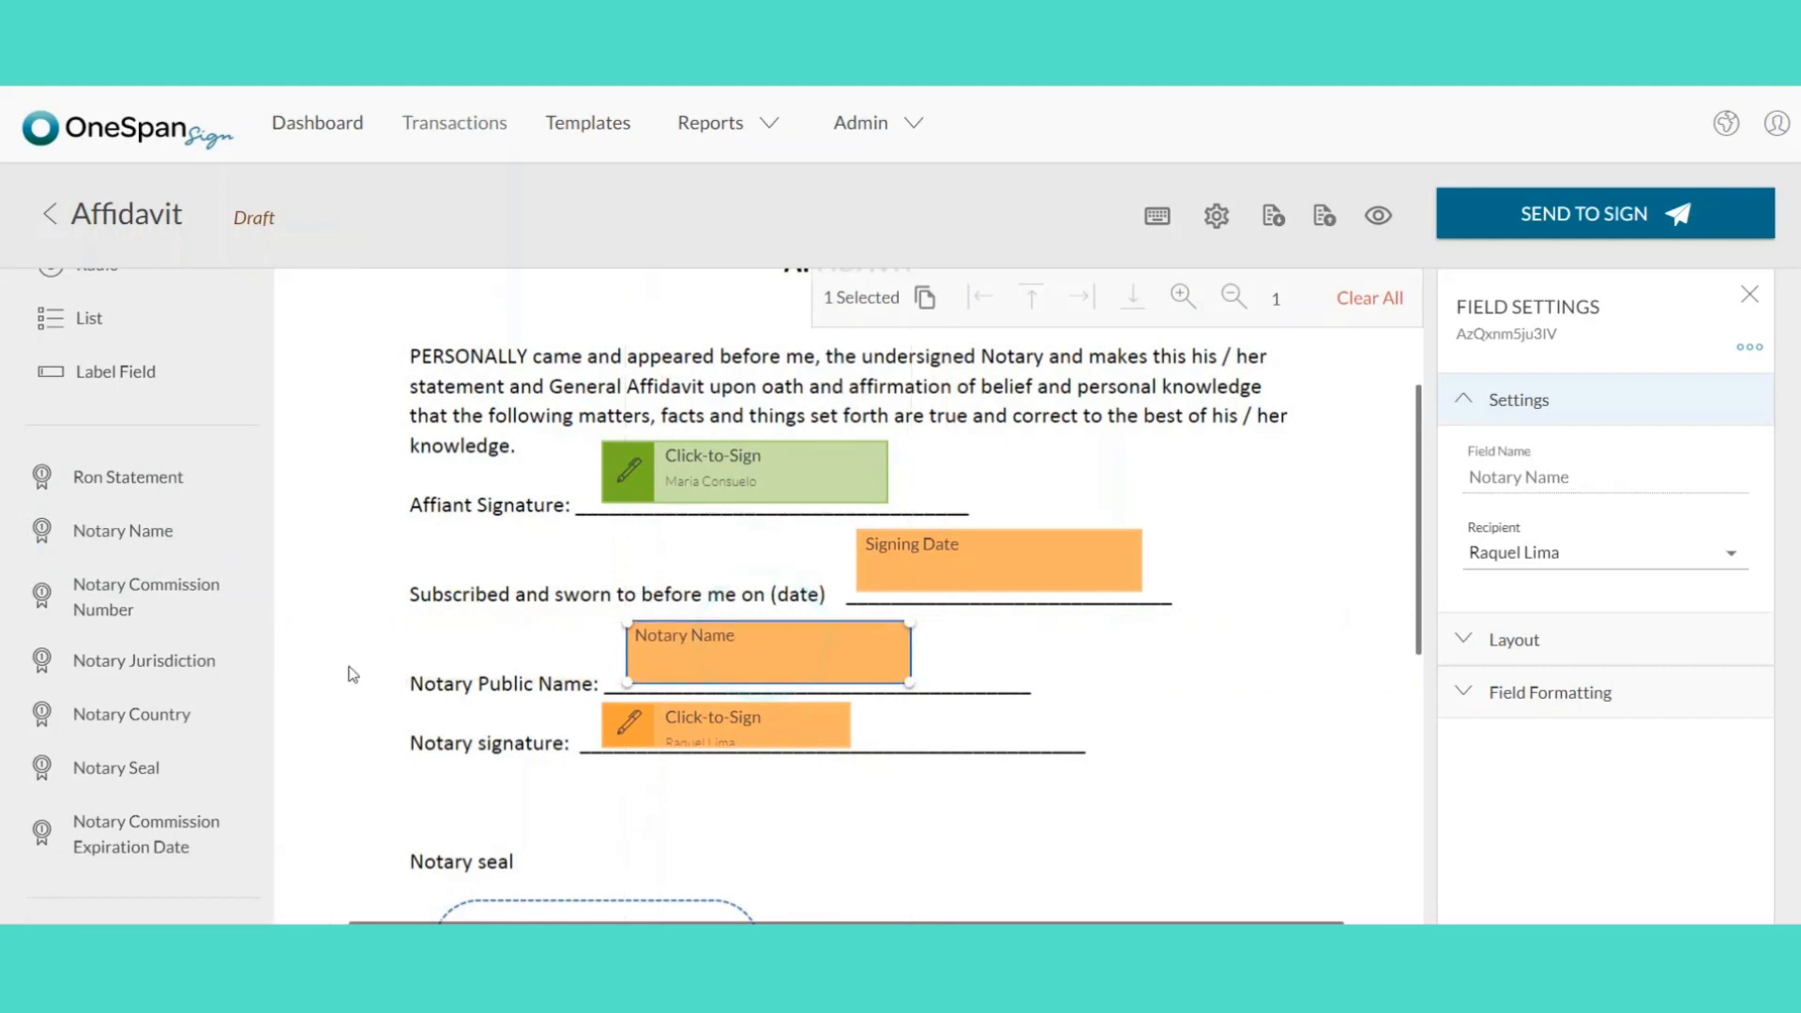
Add a Notary Seal field, enlarge it and position it inside the dashed seal box of the affidavit.
{"action": "left_click", "coordinate": [131, 767]}
{"action": "left_click", "coordinate": [762, 779]}
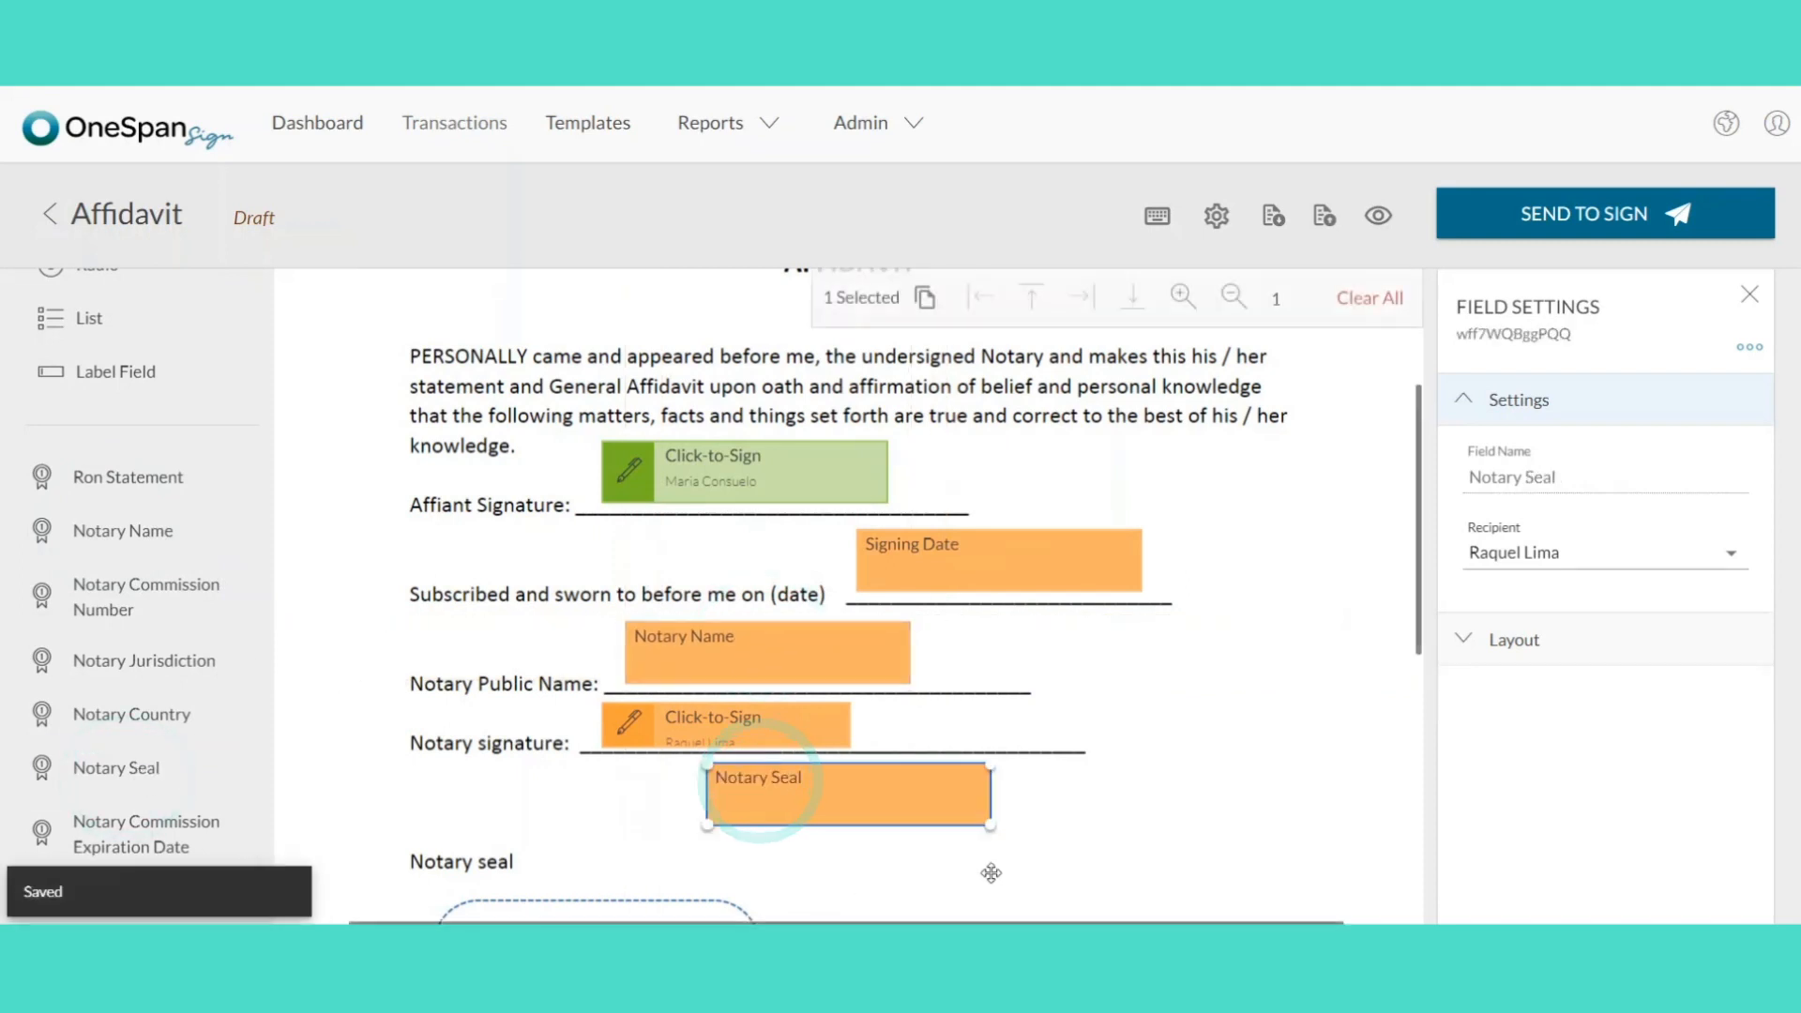
{"action": "left_click_drag", "start_coordinate": [991, 825], "coordinate": [963, 920]}
{"action": "scroll", "coordinate": [957, 863], "scroll_direction": "down", "scroll_amount": 2}
{"action": "left_click_drag", "start_coordinate": [885, 692], "coordinate": [662, 834]}
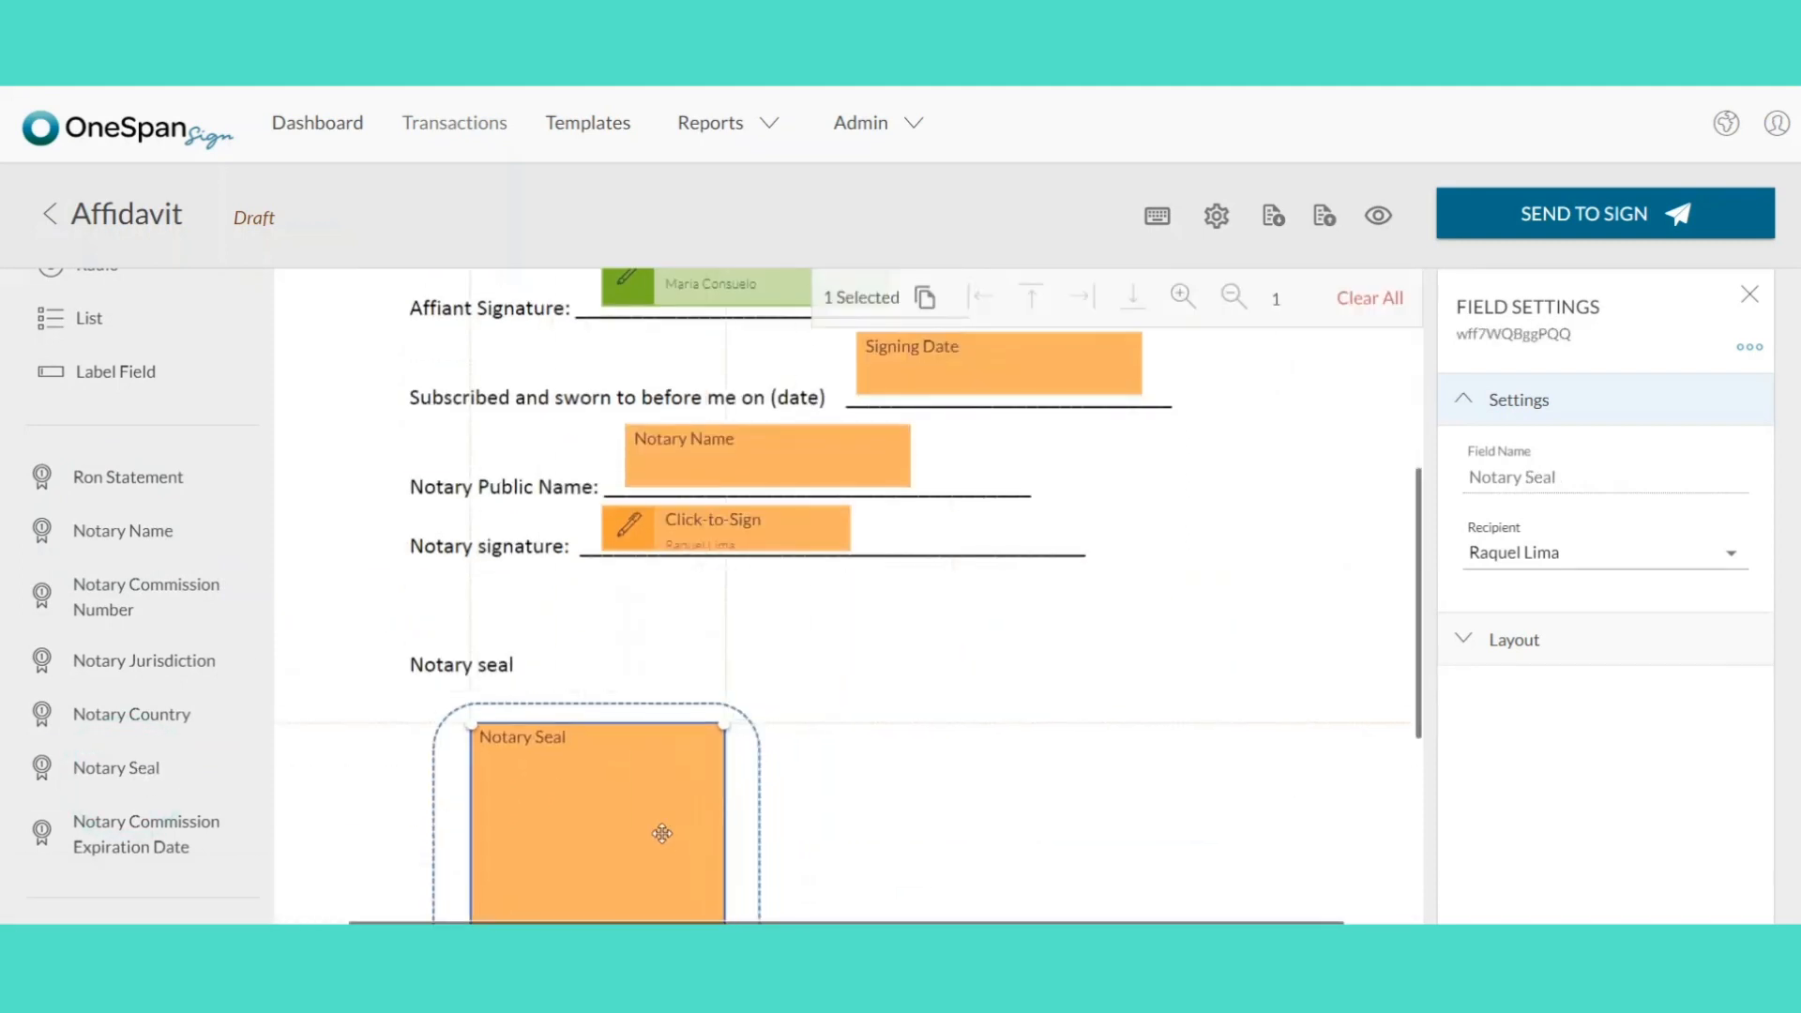
{"action": "scroll", "coordinate": [1153, 651], "scroll_direction": "down", "scroll_amount": 4}
{"action": "scroll", "coordinate": [1152, 655], "scroll_direction": "up", "scroll_amount": 4}
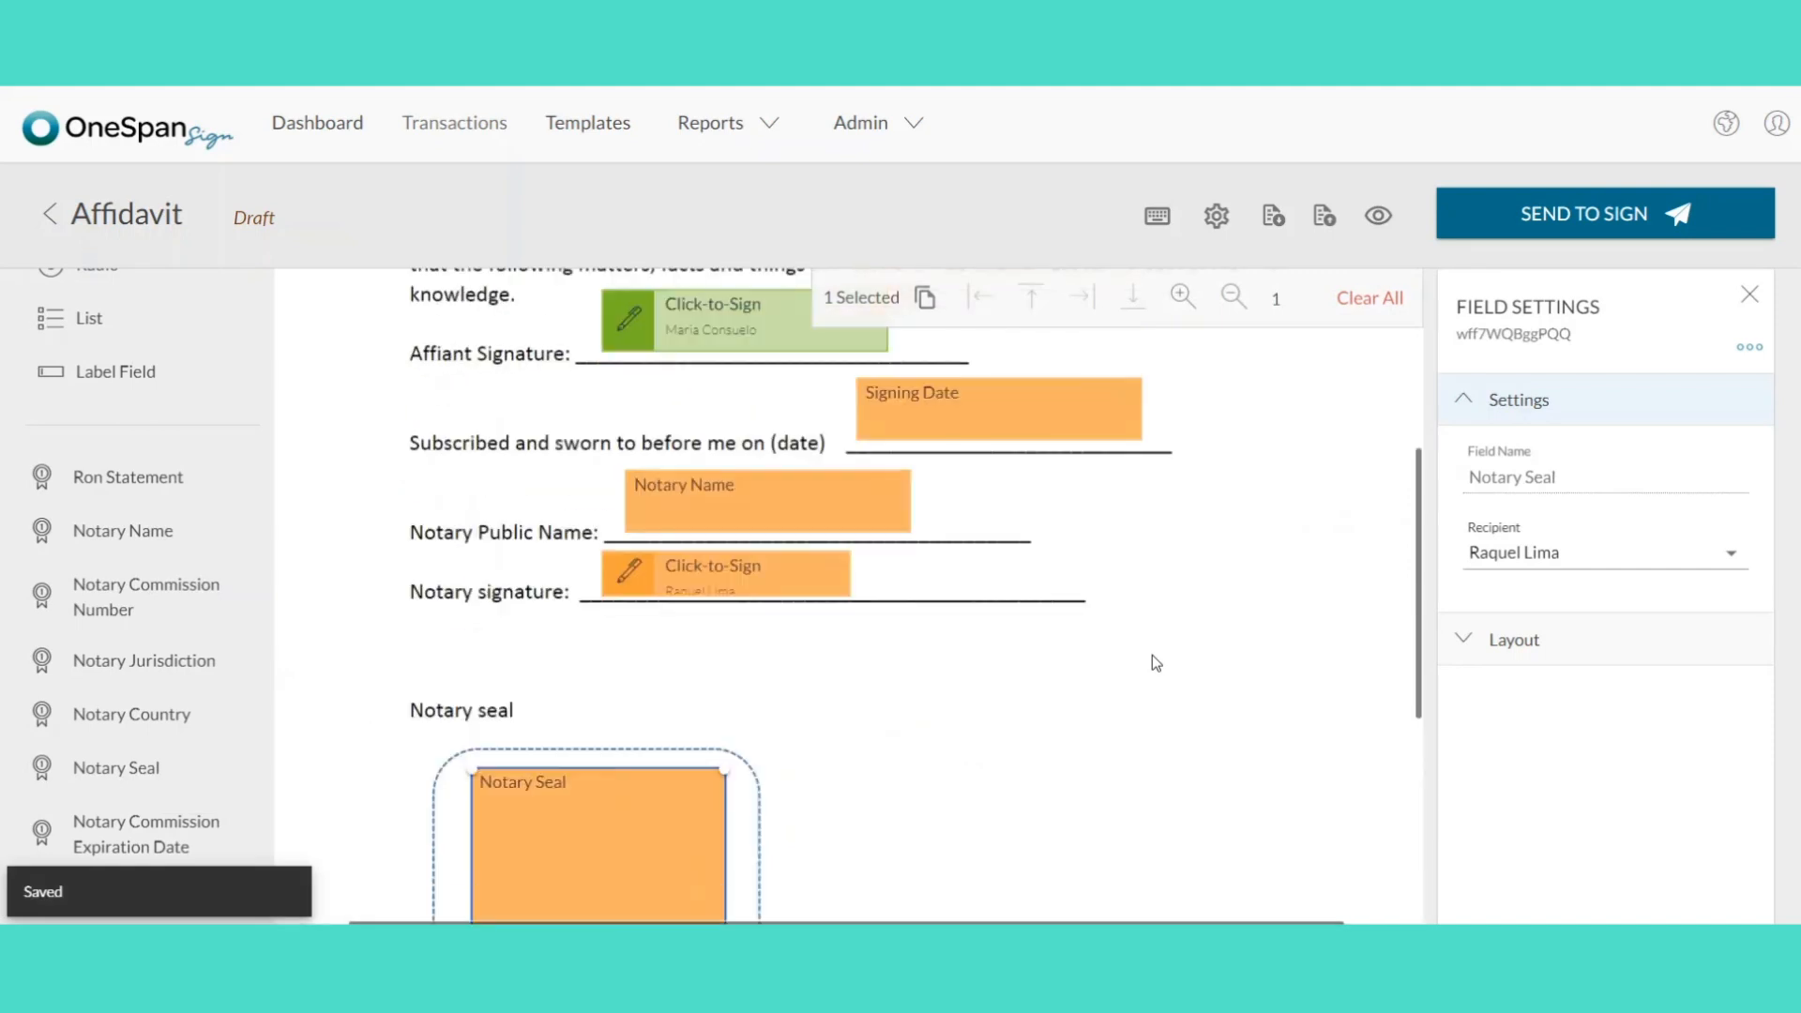
Send the prepared Affidavit transaction out for signing and return to the dashboard.
{"action": "scroll", "coordinate": [1152, 655], "scroll_direction": "up", "scroll_amount": 4}
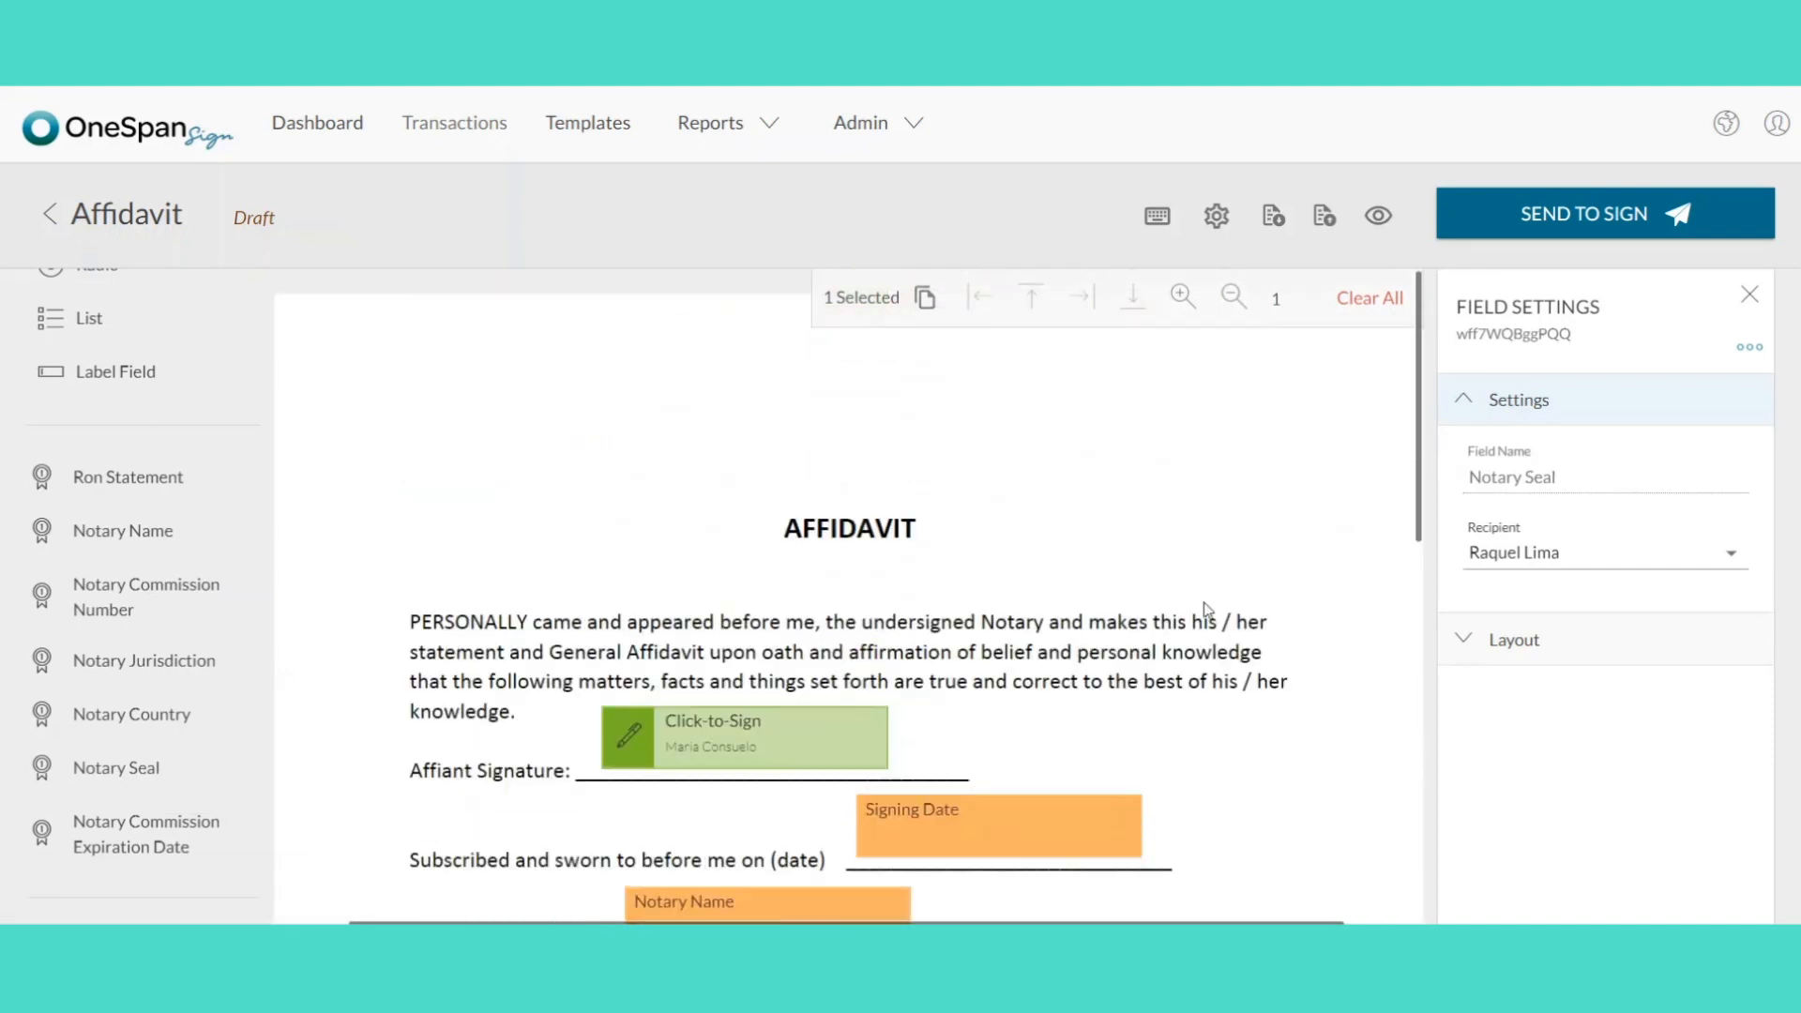
{"action": "left_click", "coordinate": [1550, 216]}
{"action": "left_click", "coordinate": [1245, 591]}
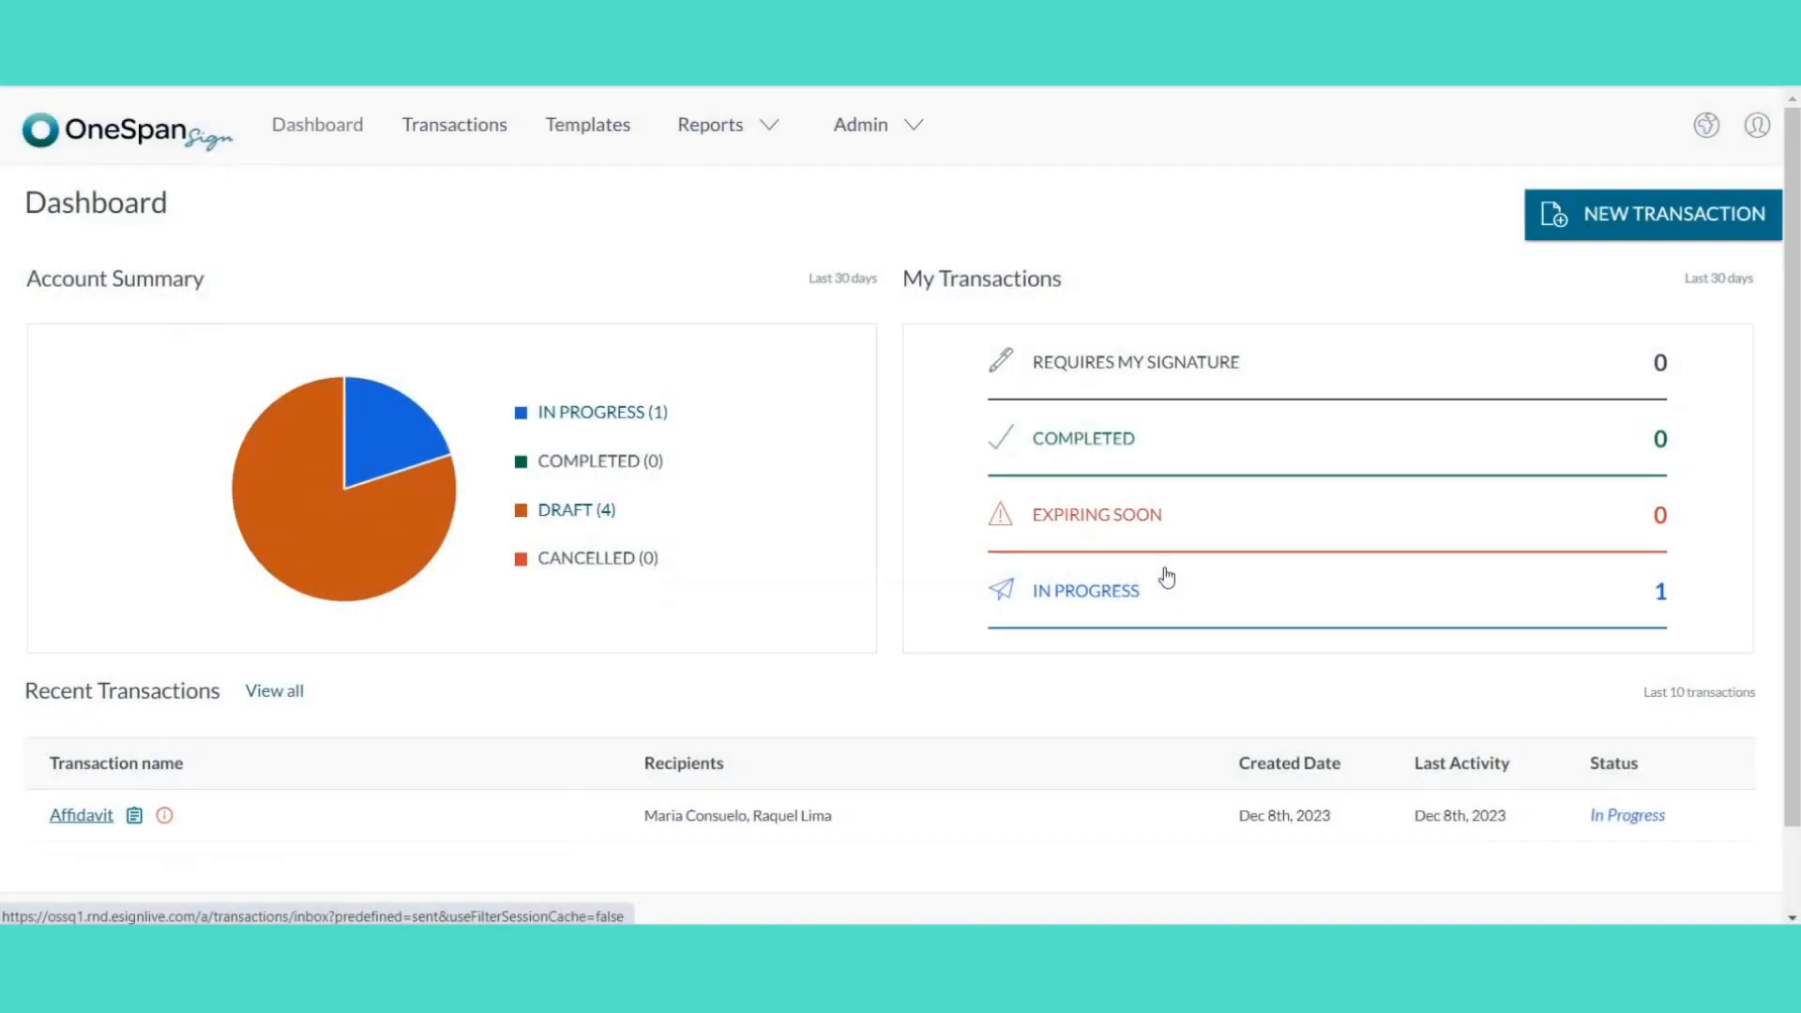
Open the in-progress Affidavit transaction, start the in-person signing session for the first signer and hand off the documents to them.
{"action": "left_click", "coordinate": [66, 818]}
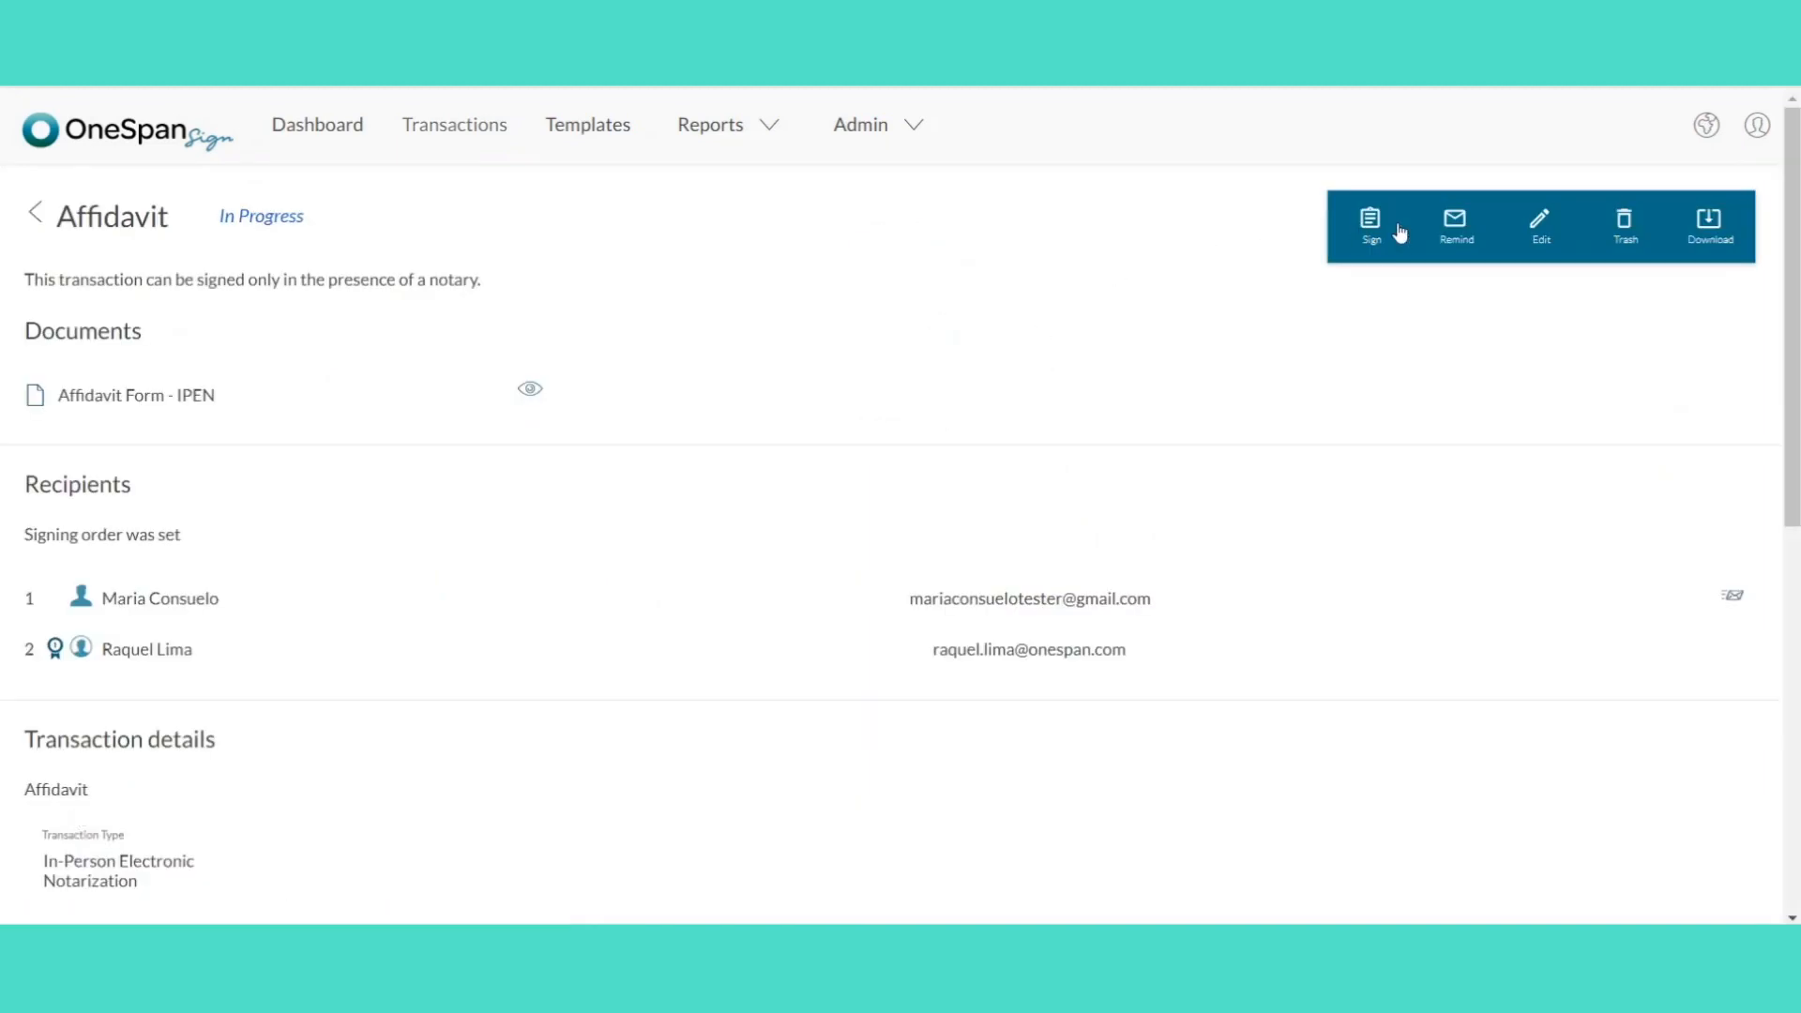
{"action": "left_click", "coordinate": [1384, 236]}
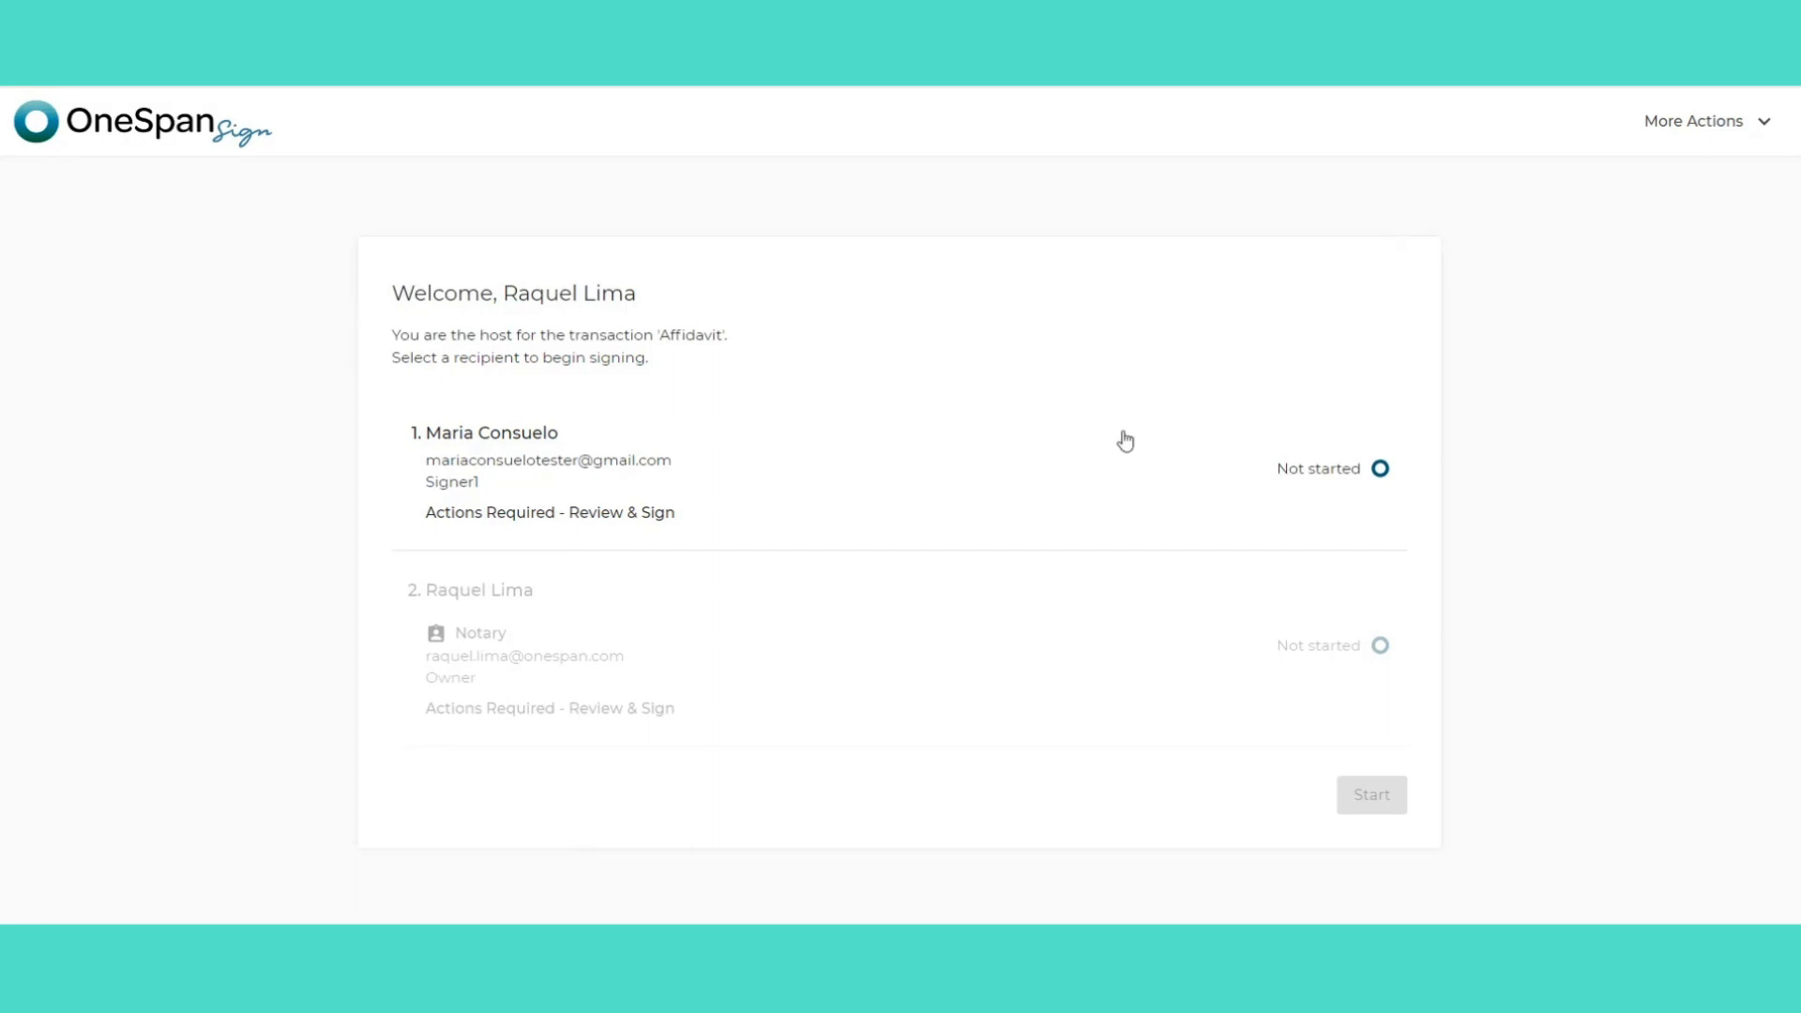
{"action": "left_click", "coordinate": [1069, 507]}
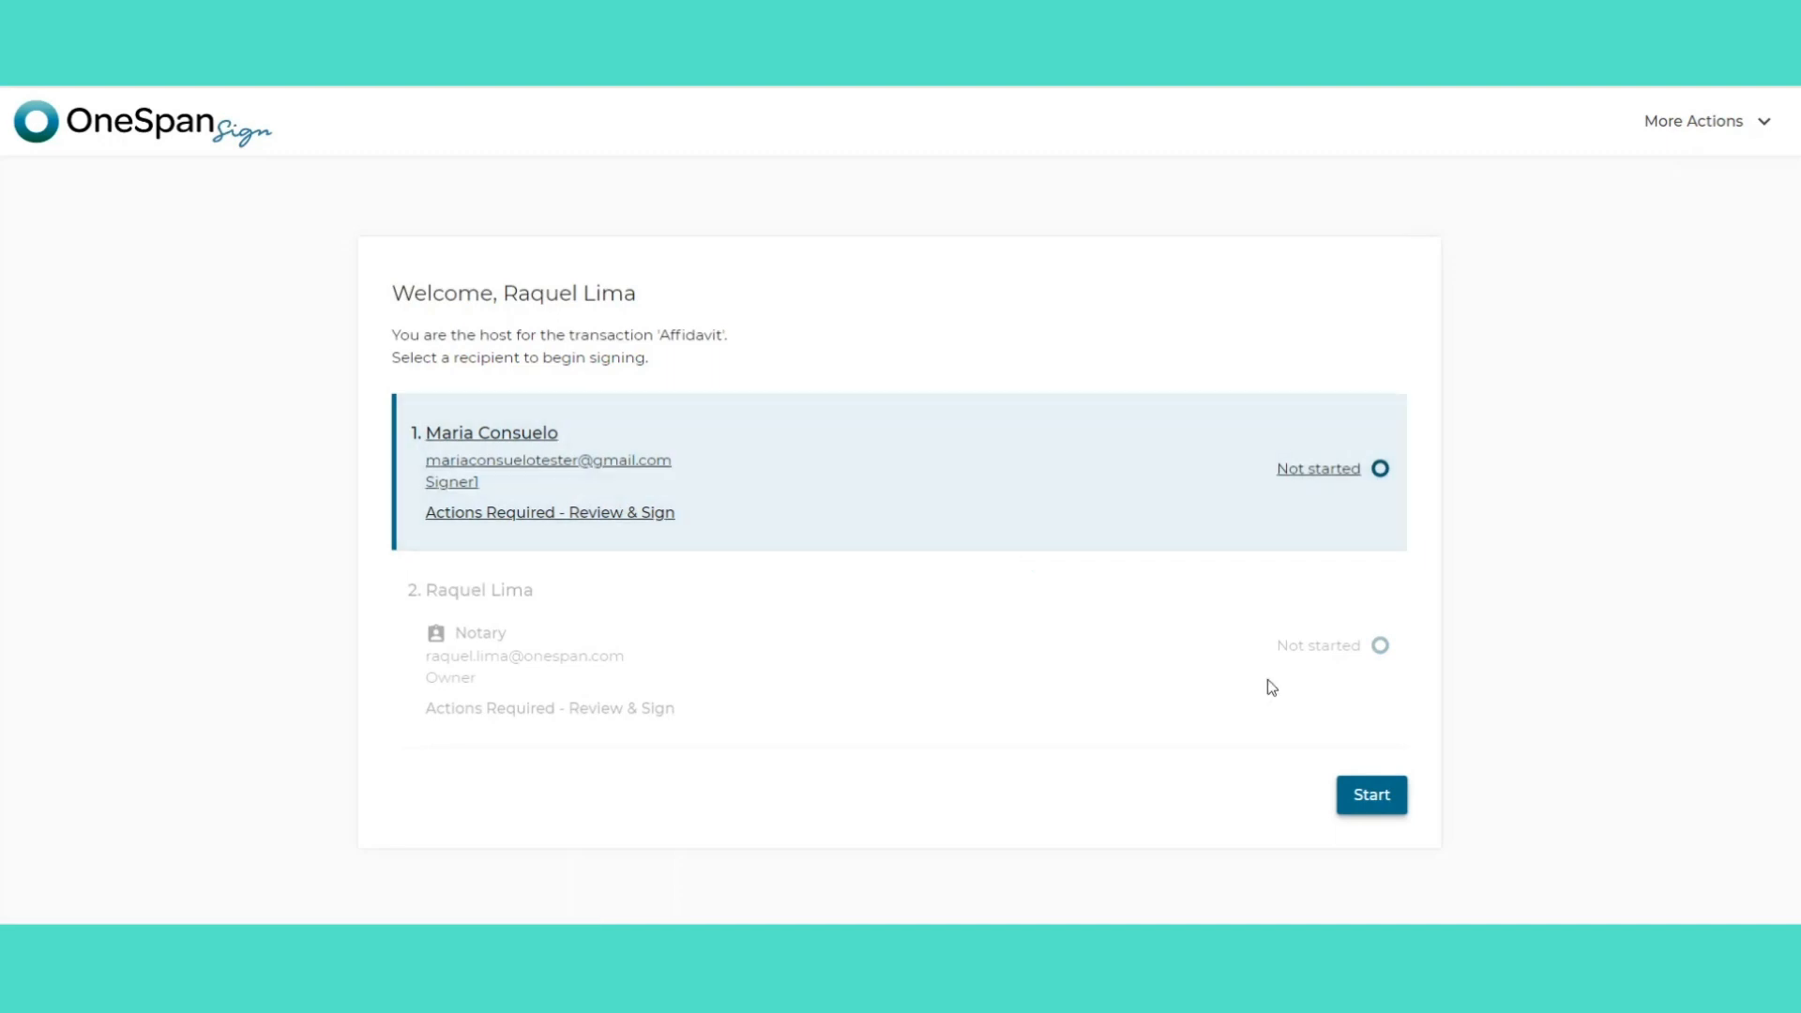
{"action": "left_click", "coordinate": [1375, 801]}
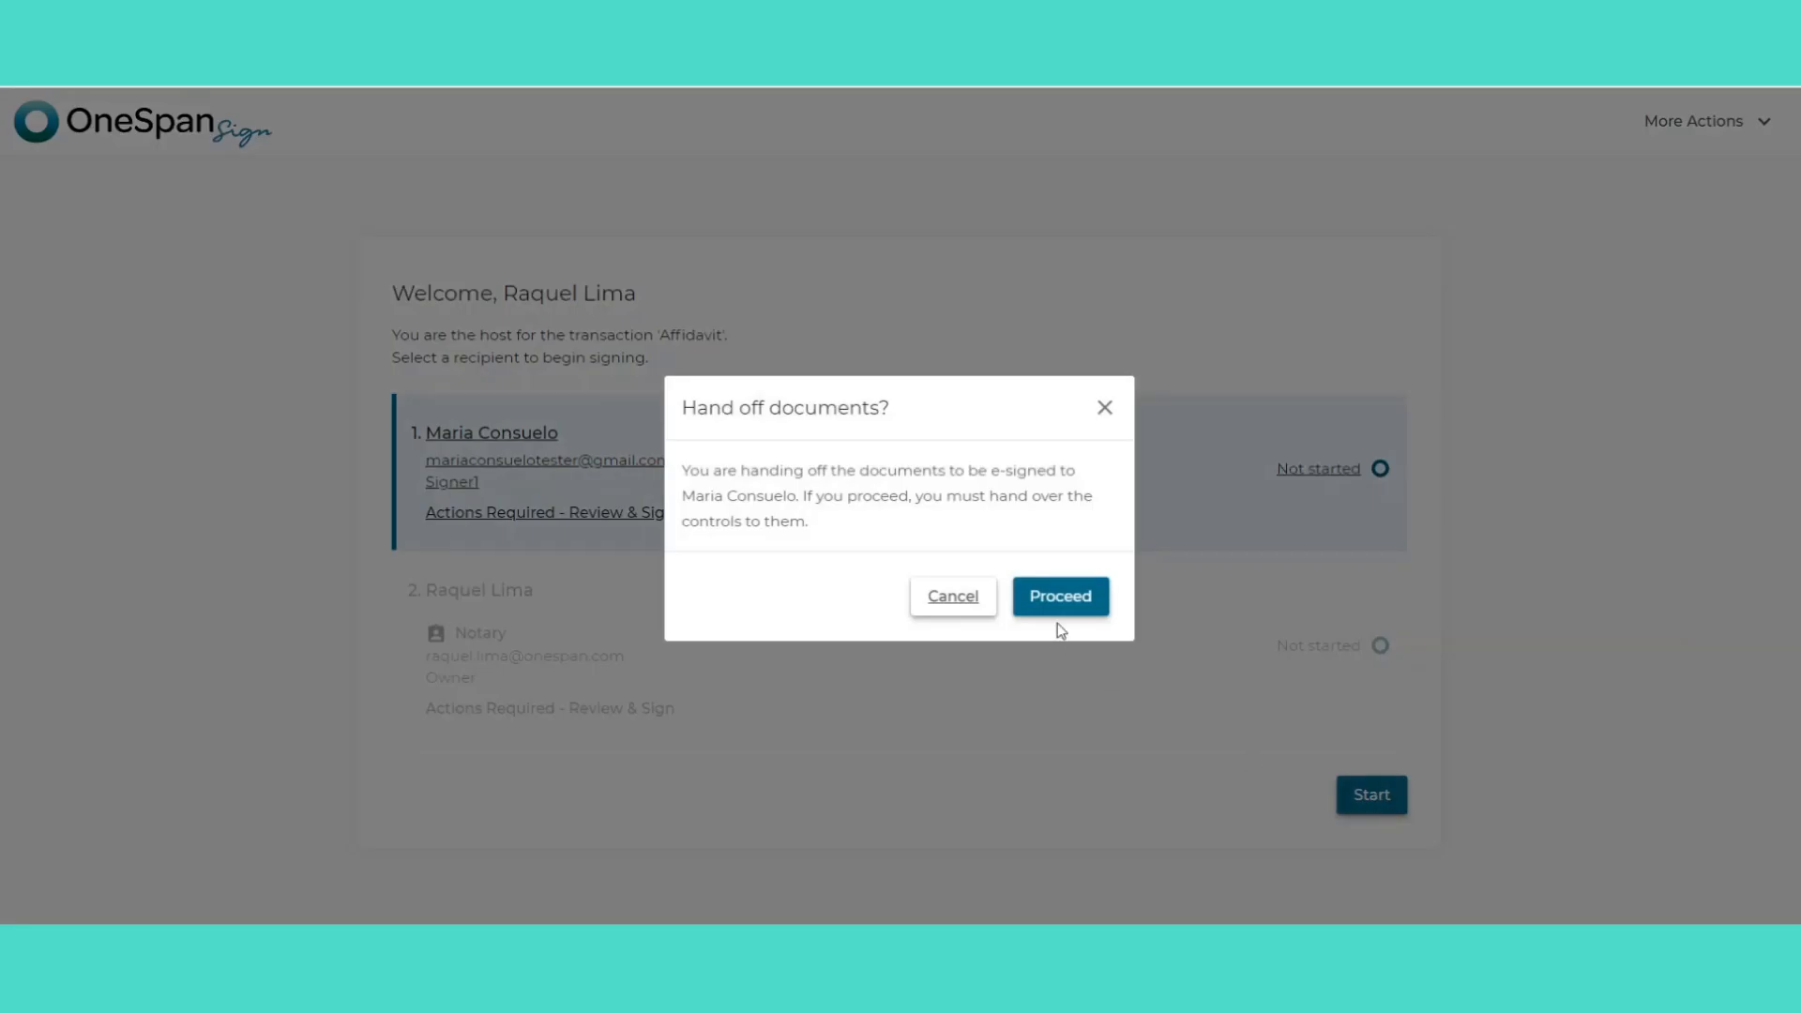
{"action": "left_click", "coordinate": [1061, 600]}
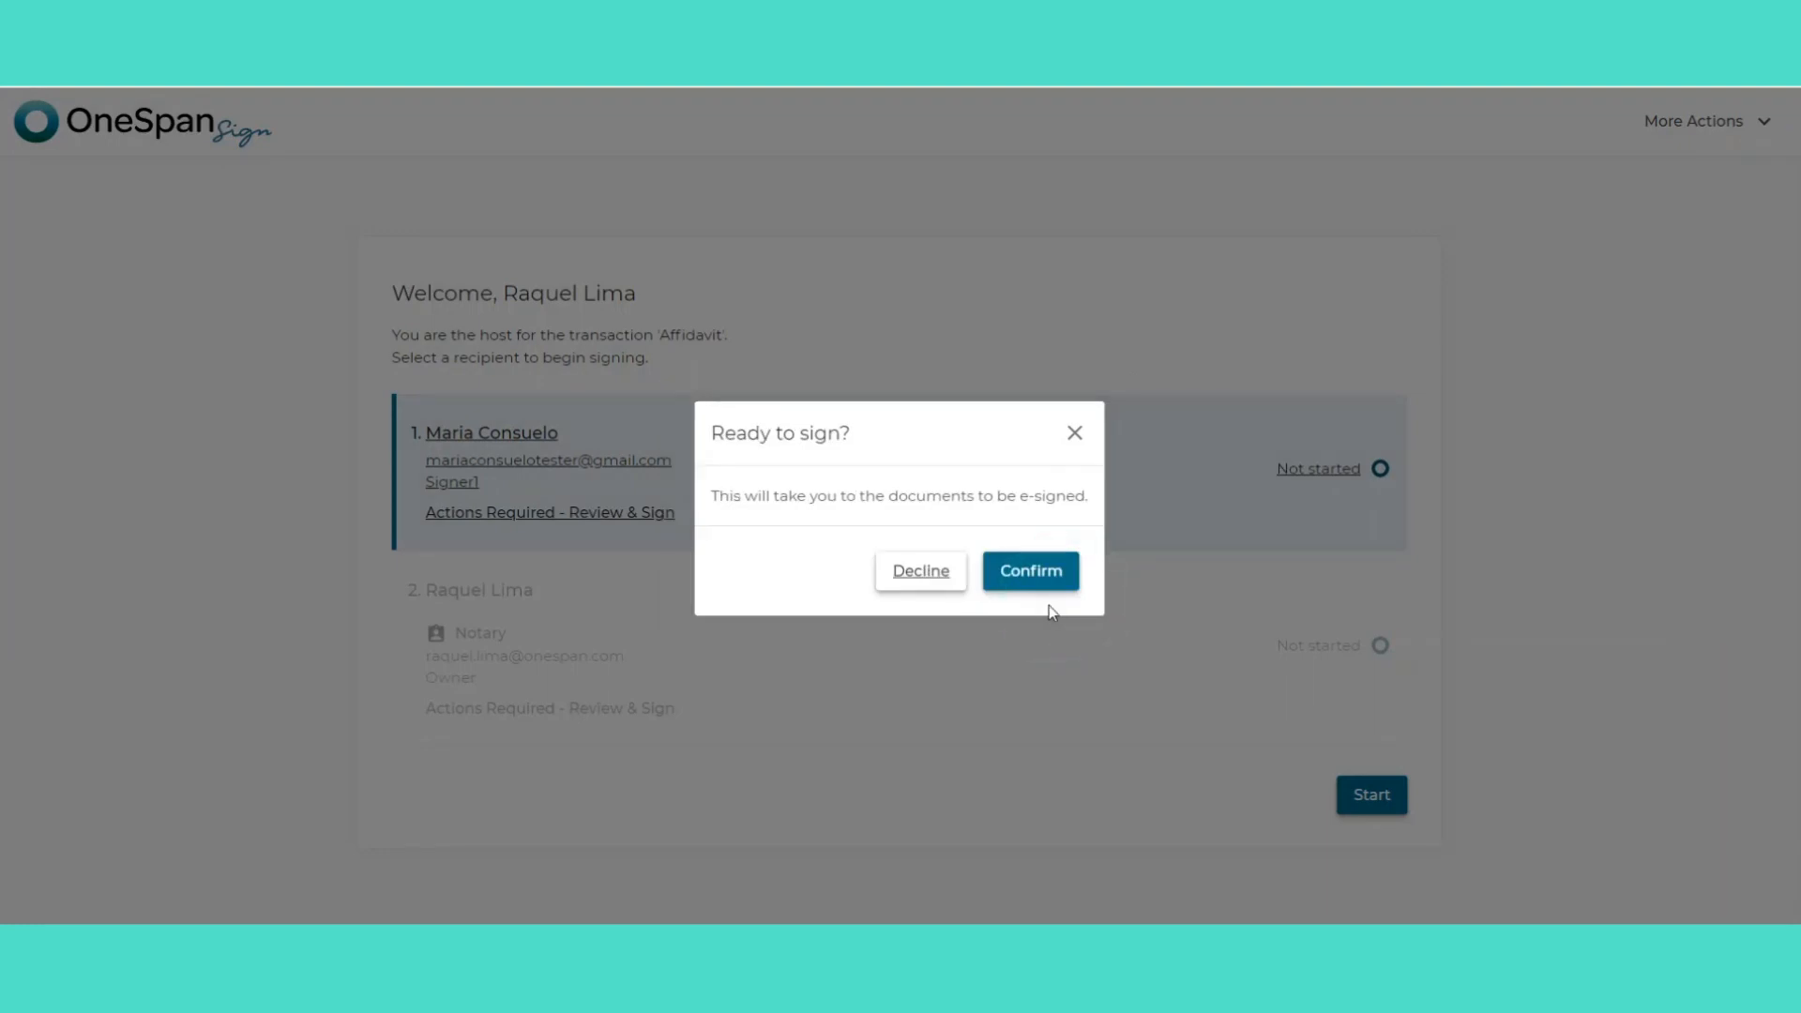
{"action": "left_click", "coordinate": [1039, 576]}
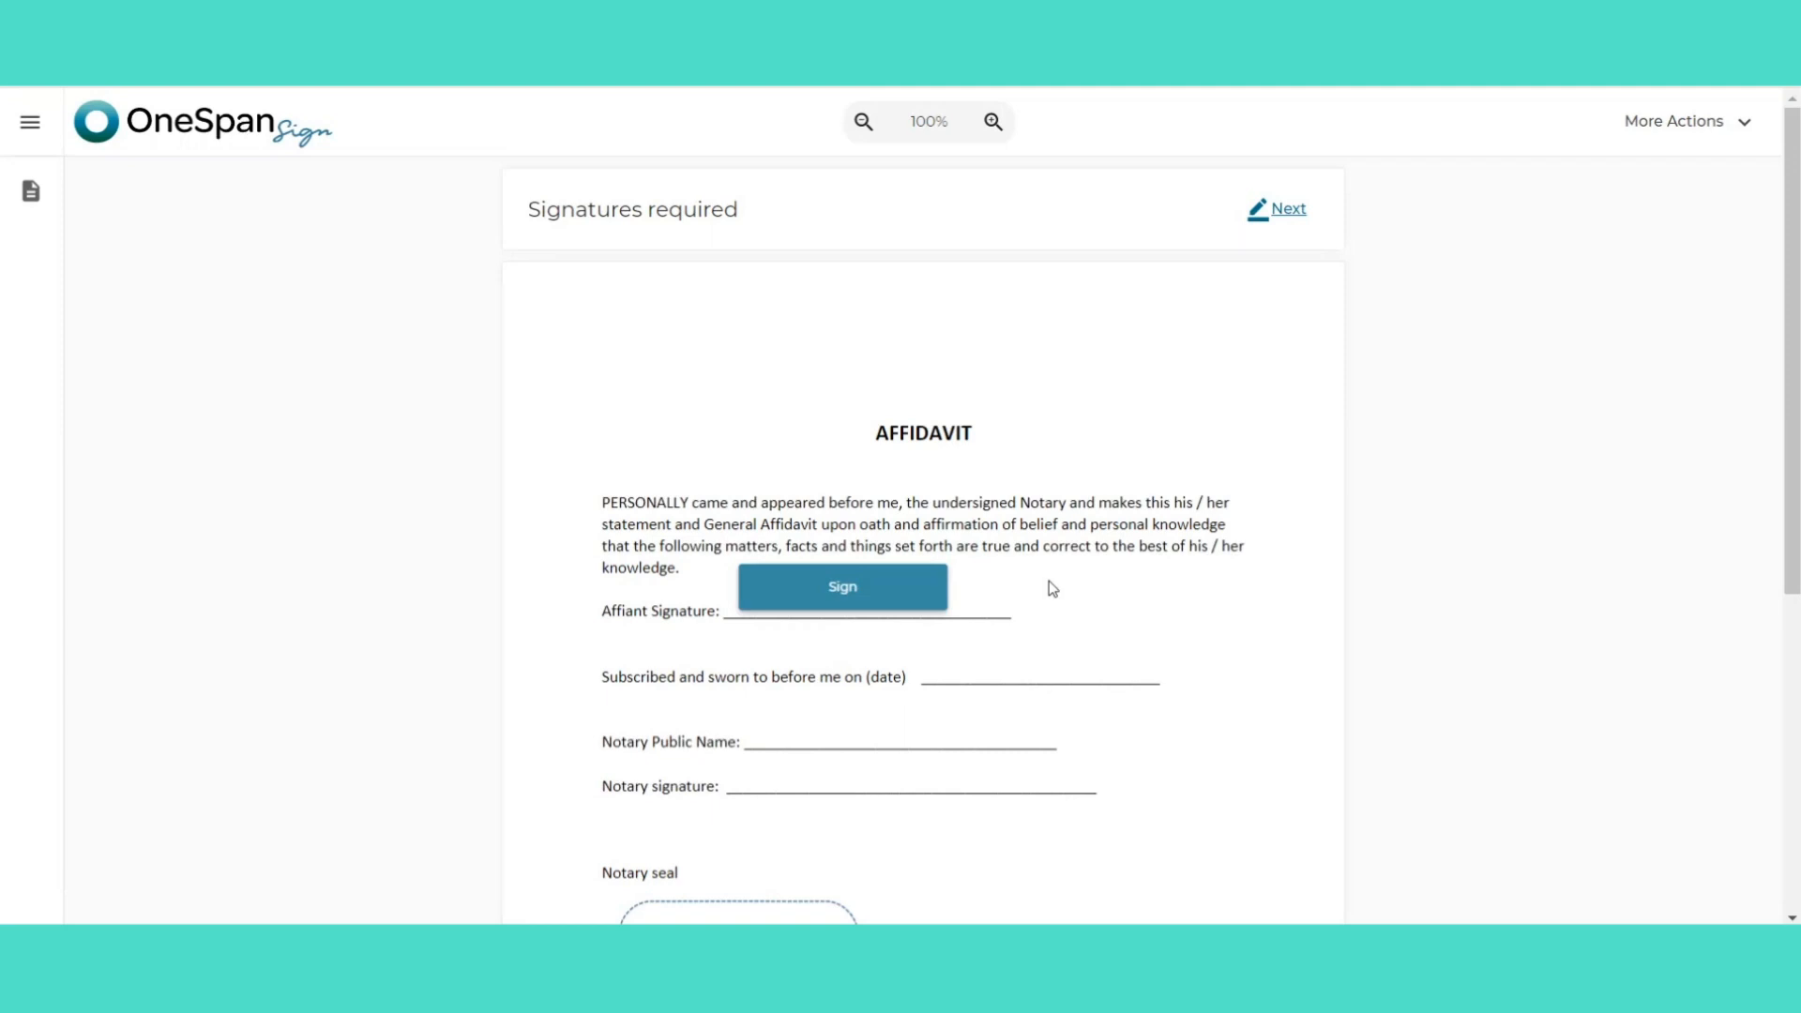
Sign the Affiant Signature field as the first signer, confirm the signing and hand control back to the host.
{"action": "left_click", "coordinate": [920, 592]}
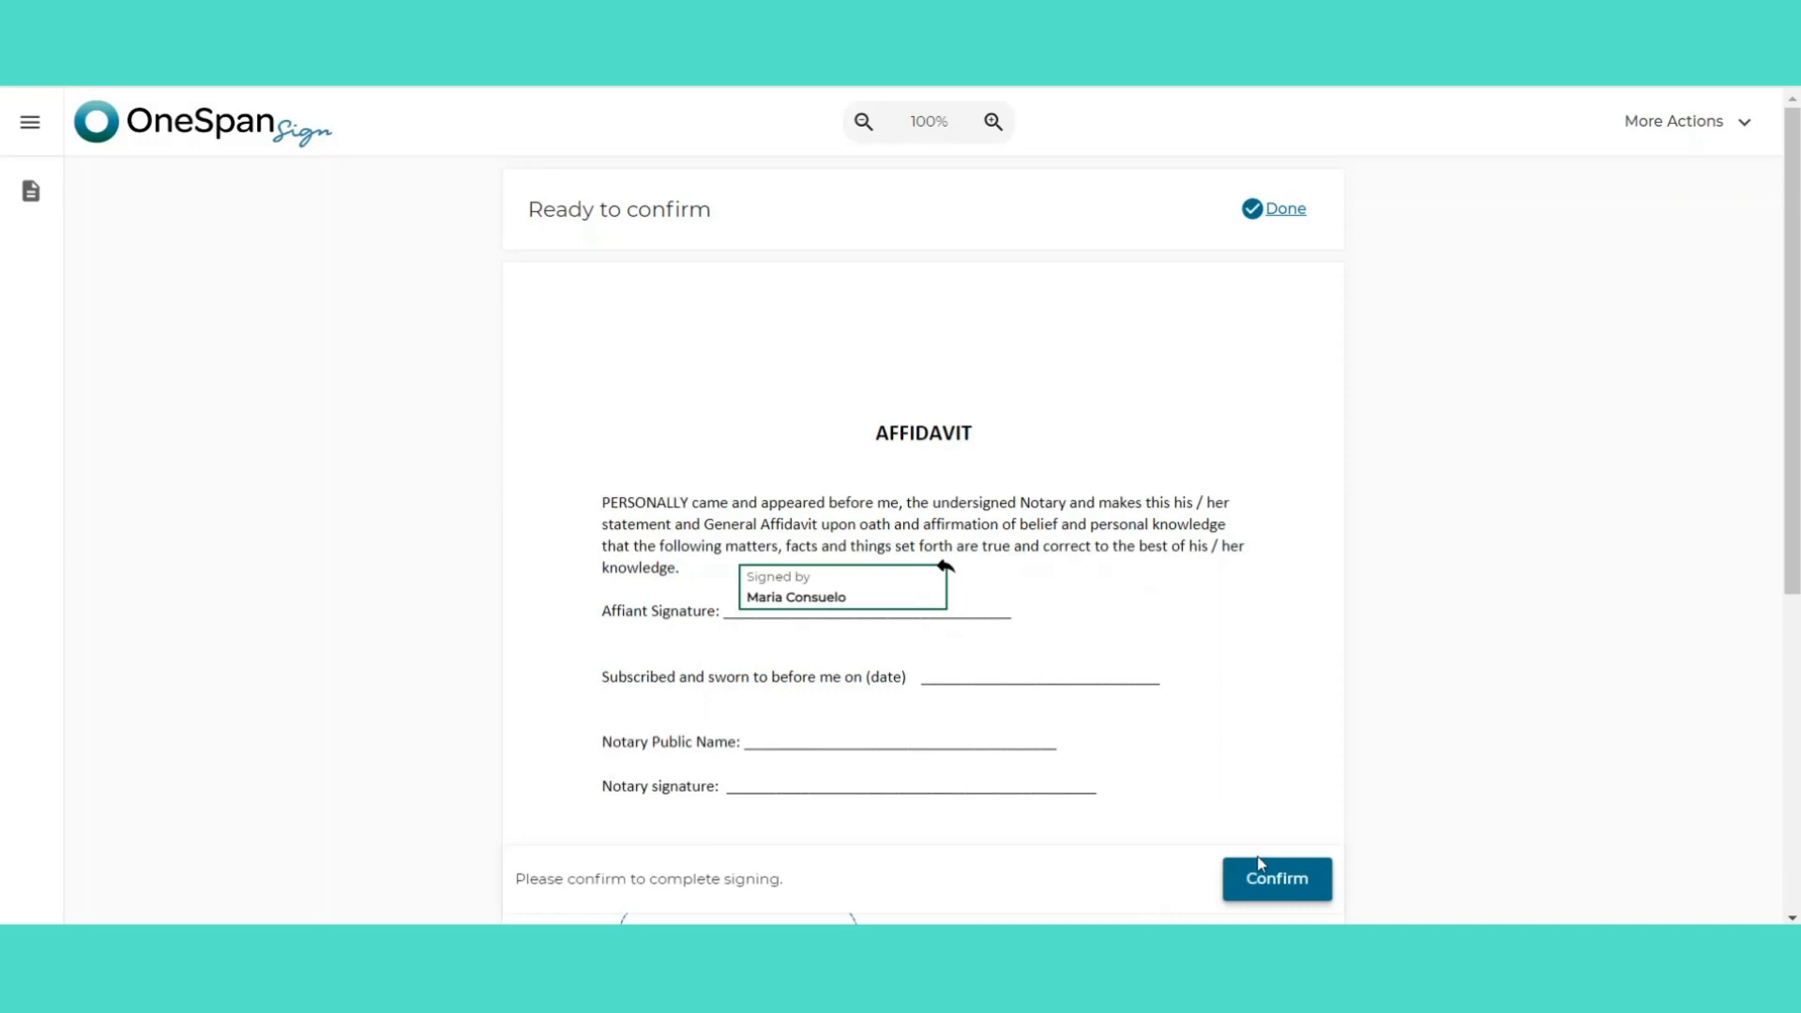
{"action": "left_click", "coordinate": [1286, 884]}
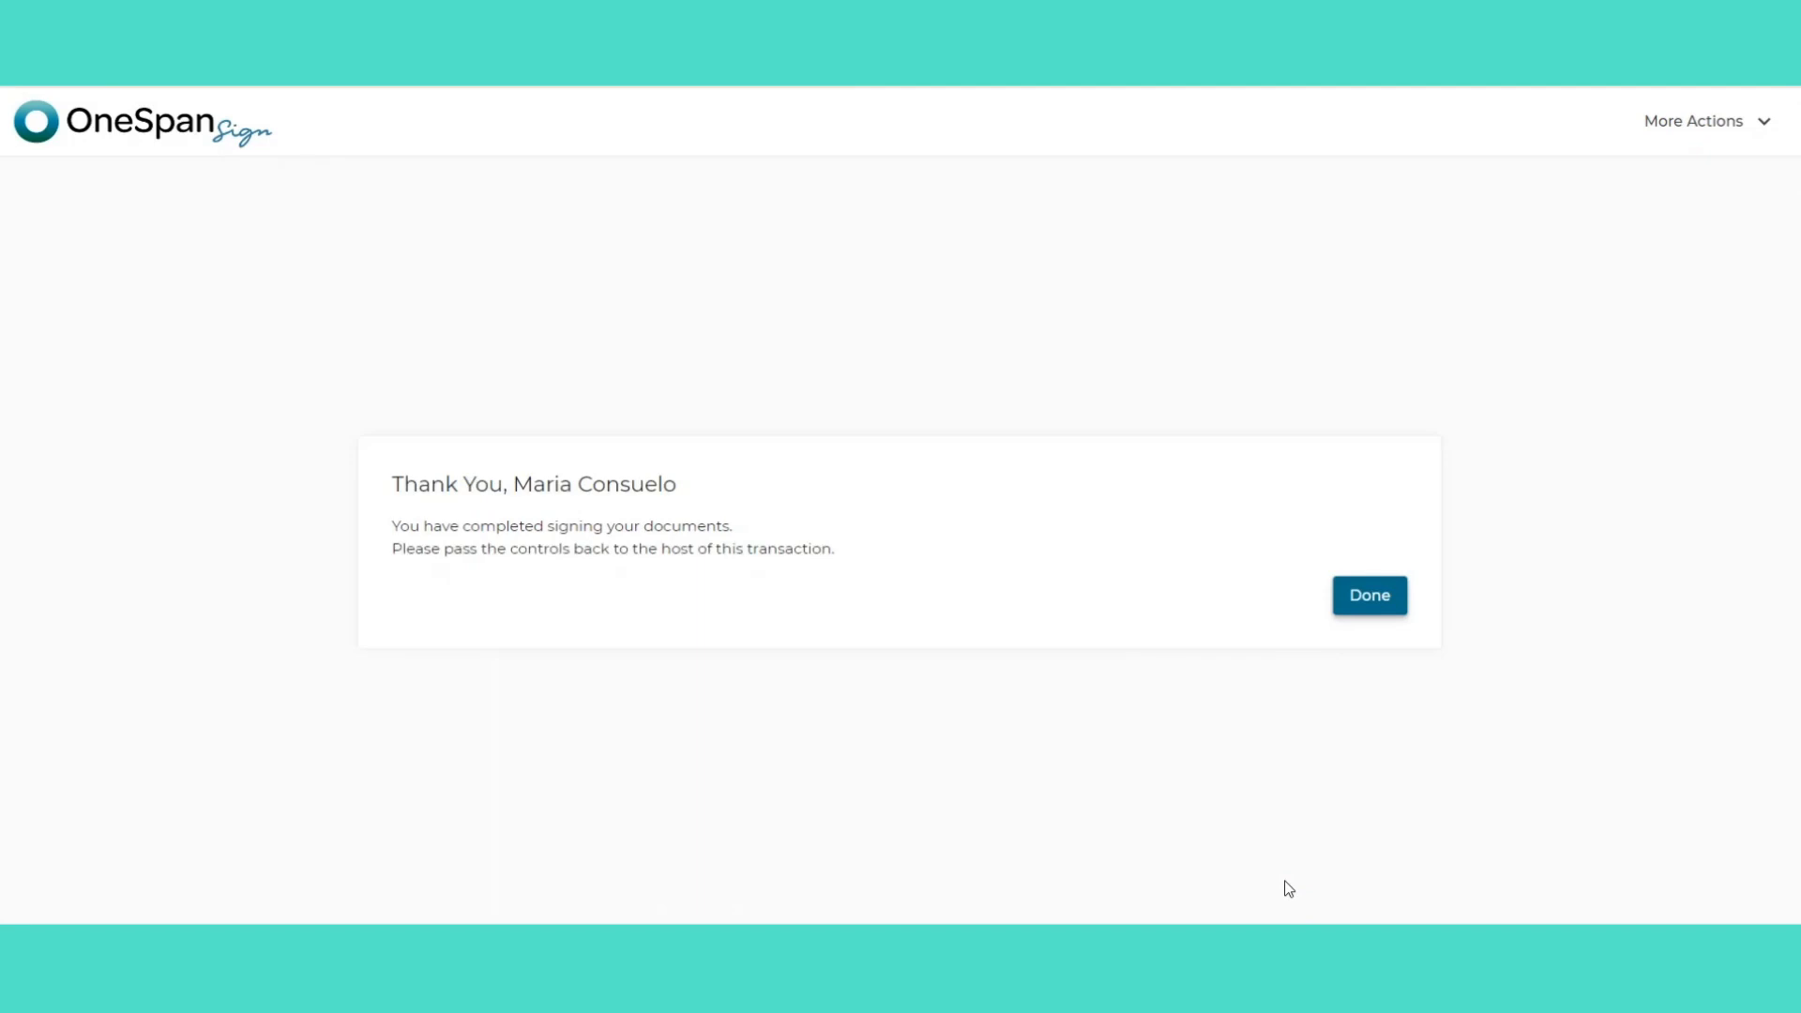
{"action": "left_click", "coordinate": [1368, 597]}
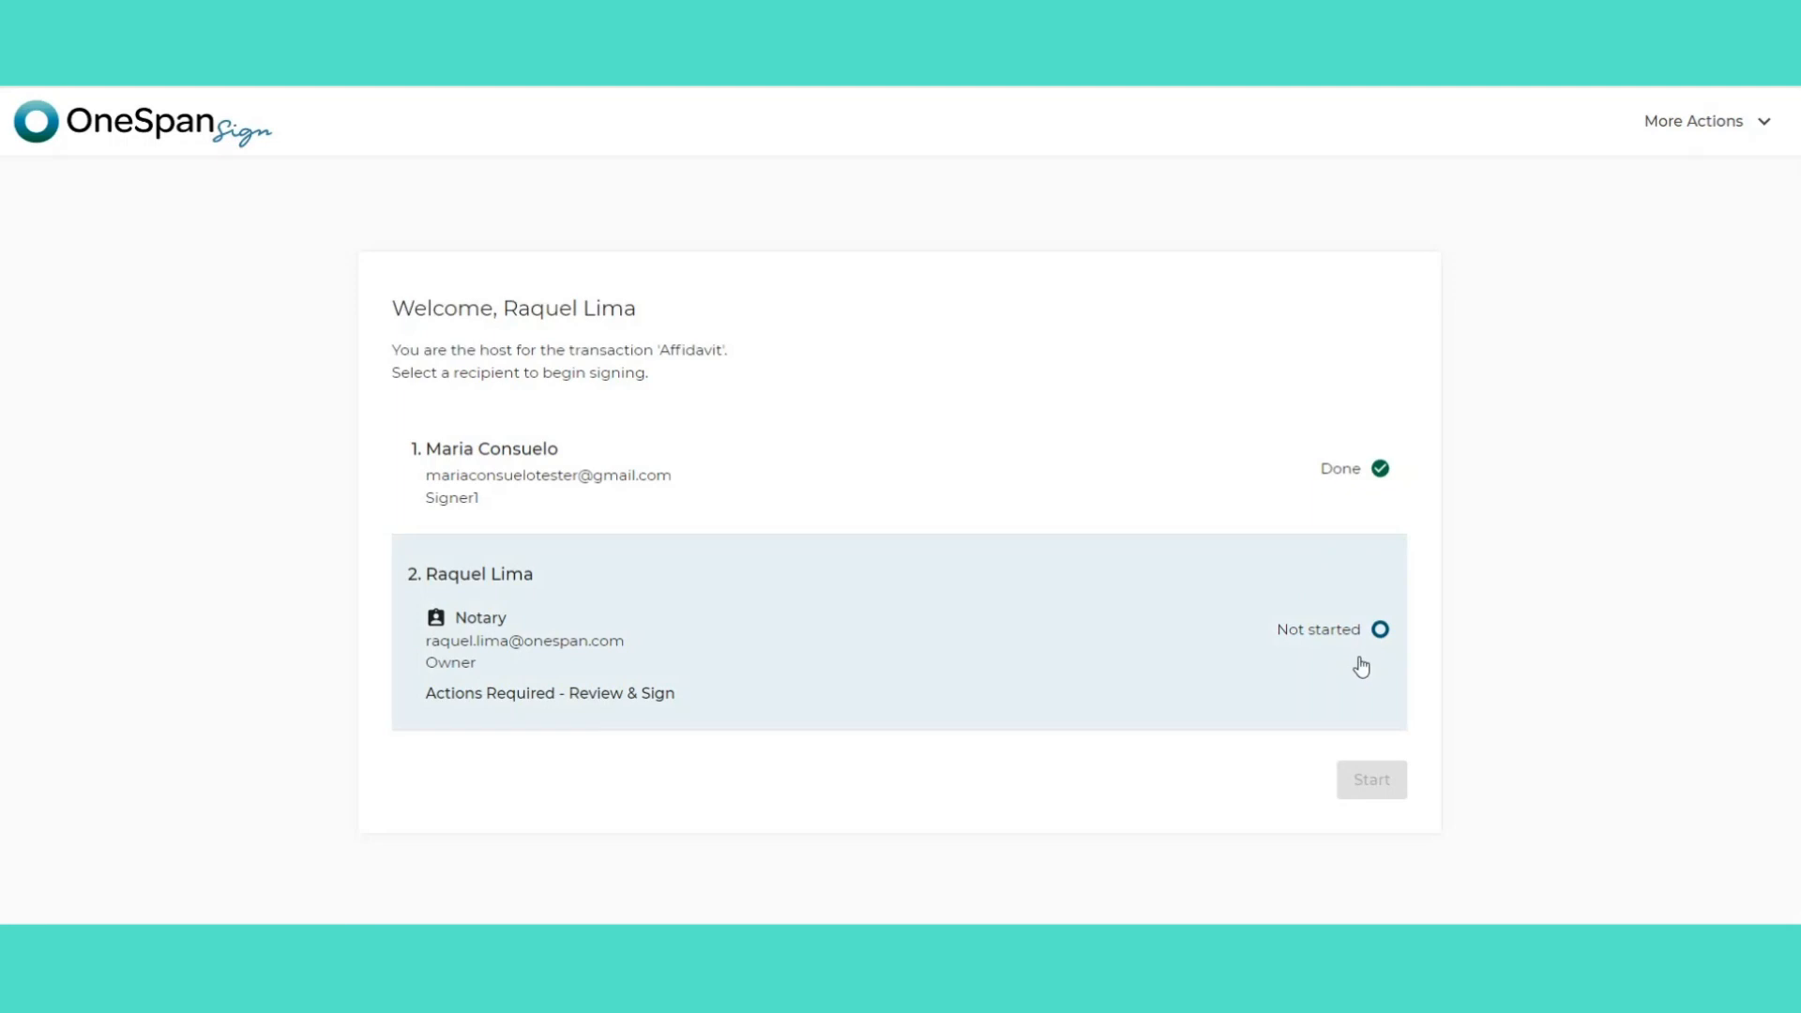
Start the notary's signing session, sign the Notary signature field and apply the notary seal.
{"action": "left_click", "coordinate": [1264, 666]}
{"action": "left_click", "coordinate": [1396, 783]}
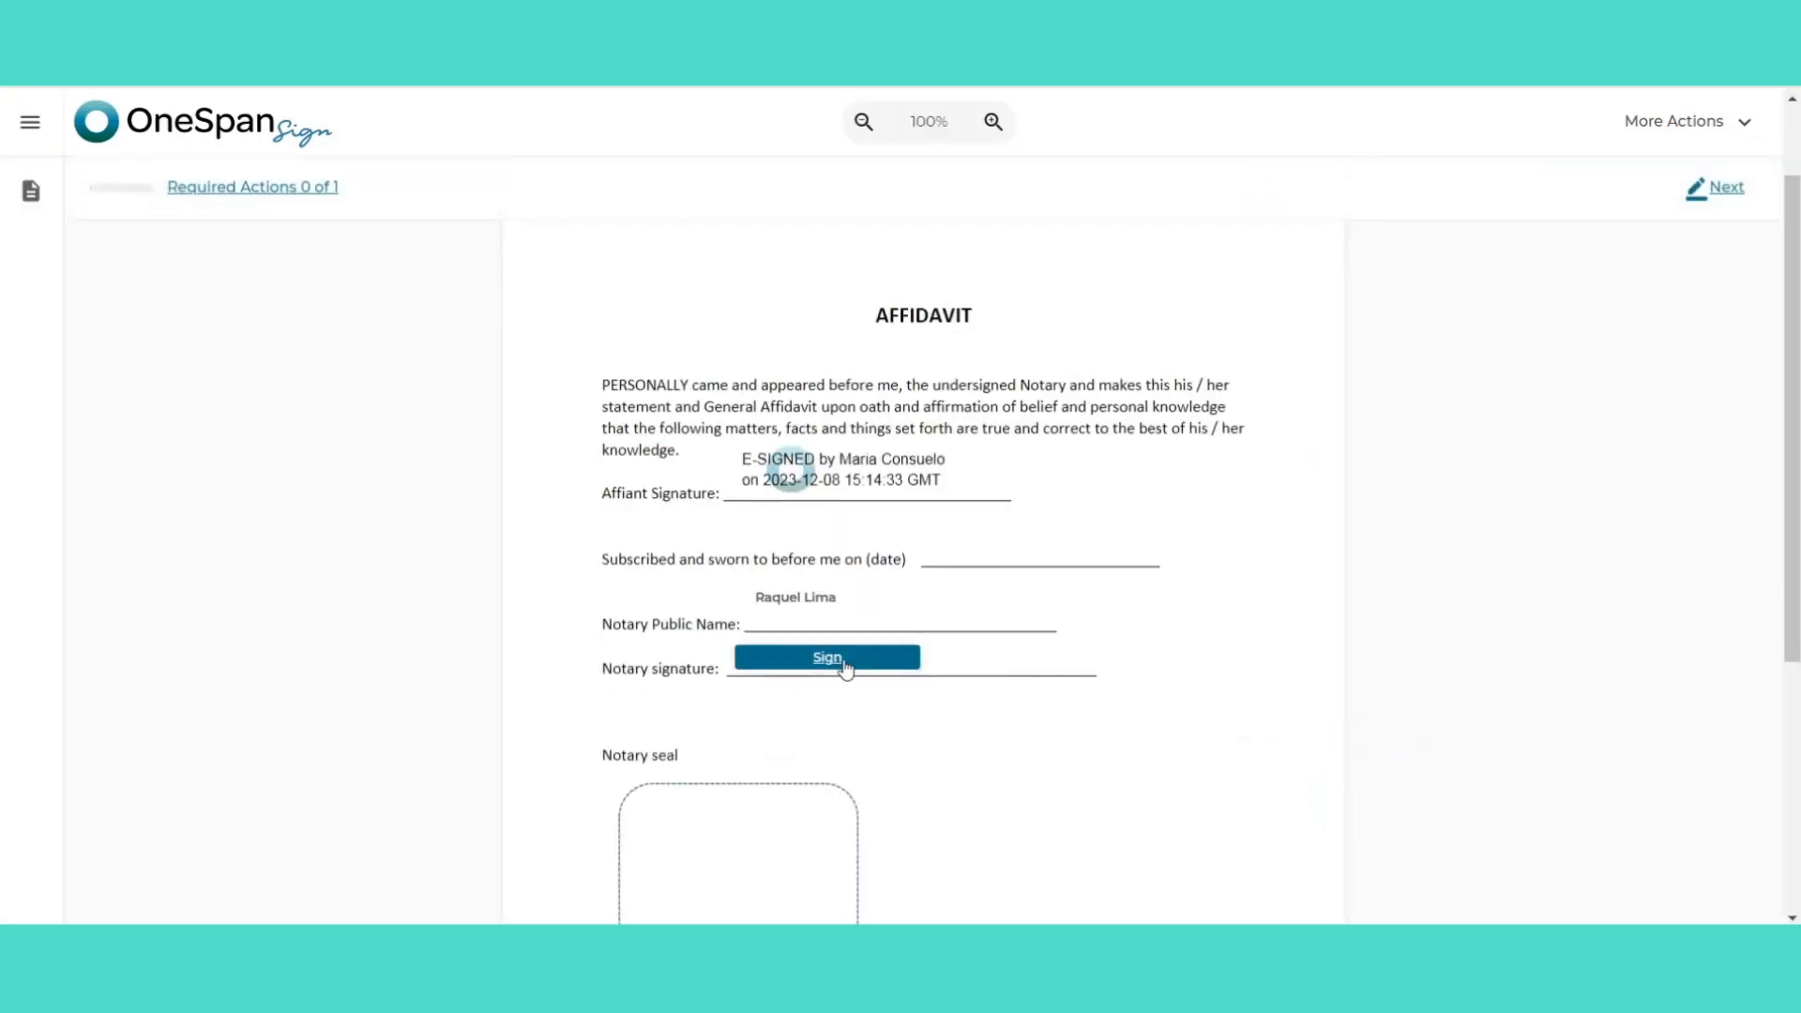
{"action": "left_click", "coordinate": [843, 664]}
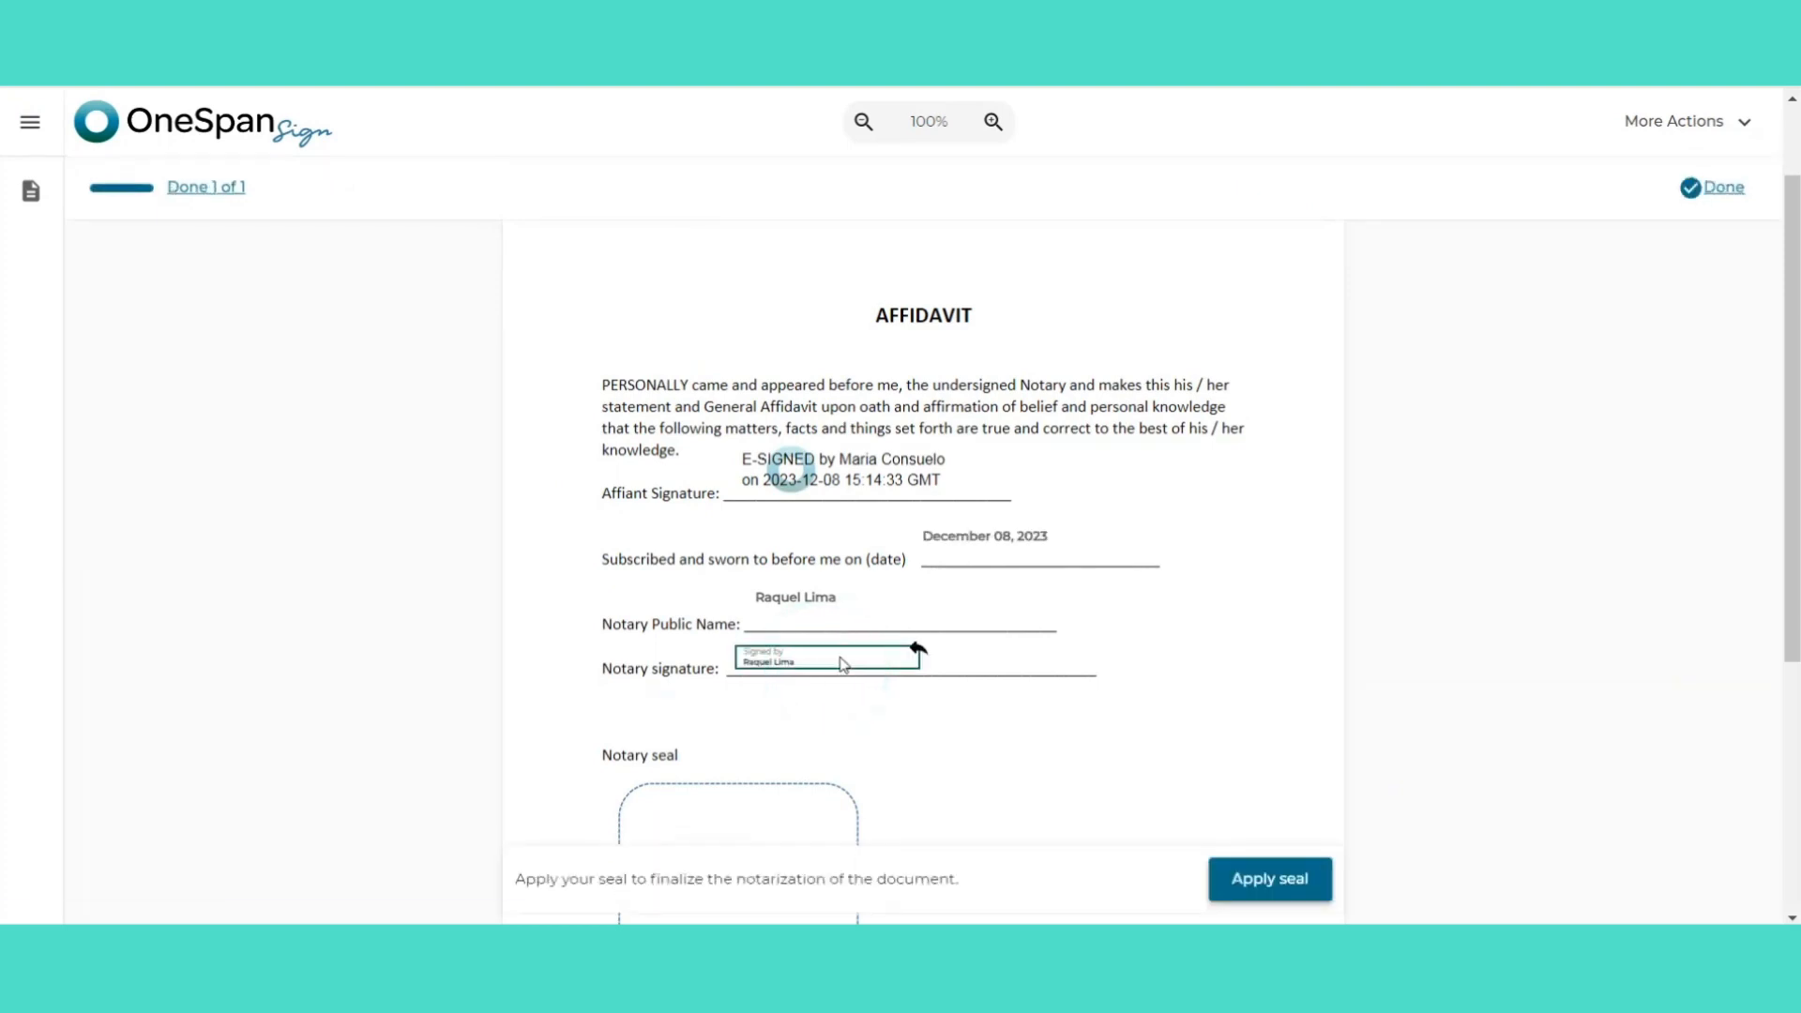
{"action": "left_click", "coordinate": [1266, 874]}
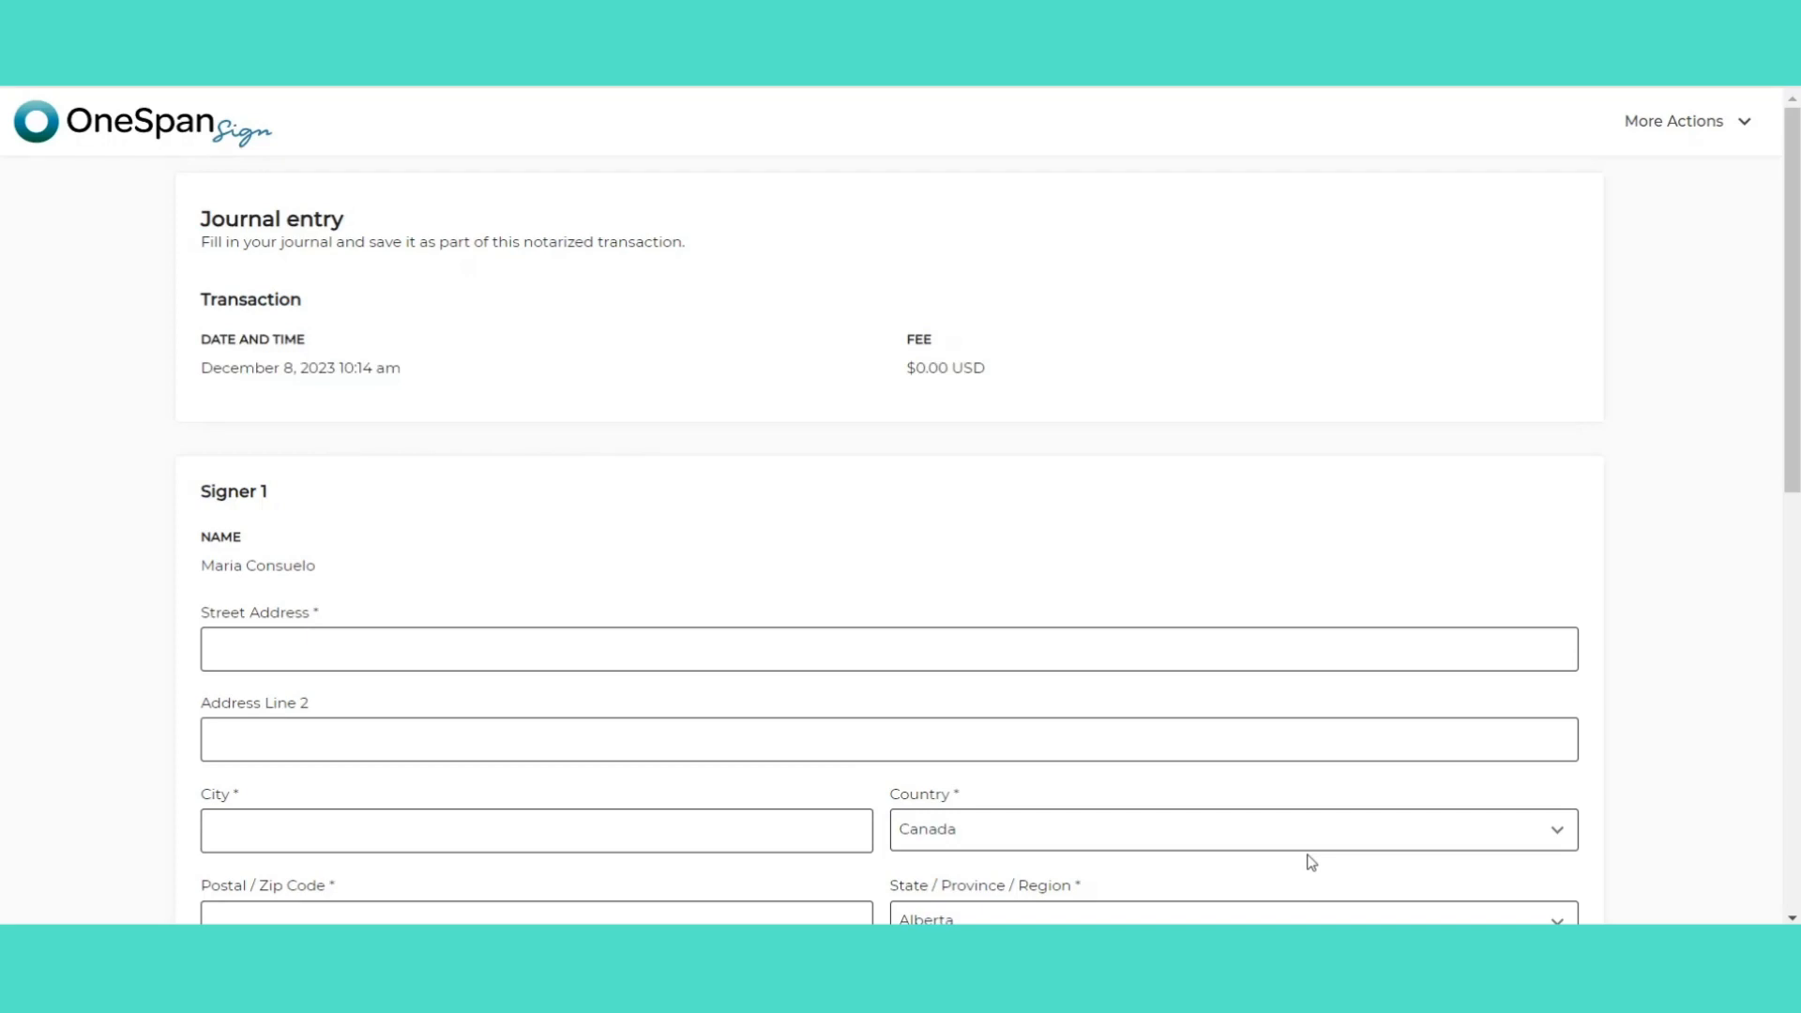
Enter the signer's street address and city in the Signer 1 section of the journal entry.
{"action": "scroll", "coordinate": [1308, 859], "scroll_direction": "down", "scroll_amount": 1}
{"action": "left_click", "coordinate": [957, 529]}
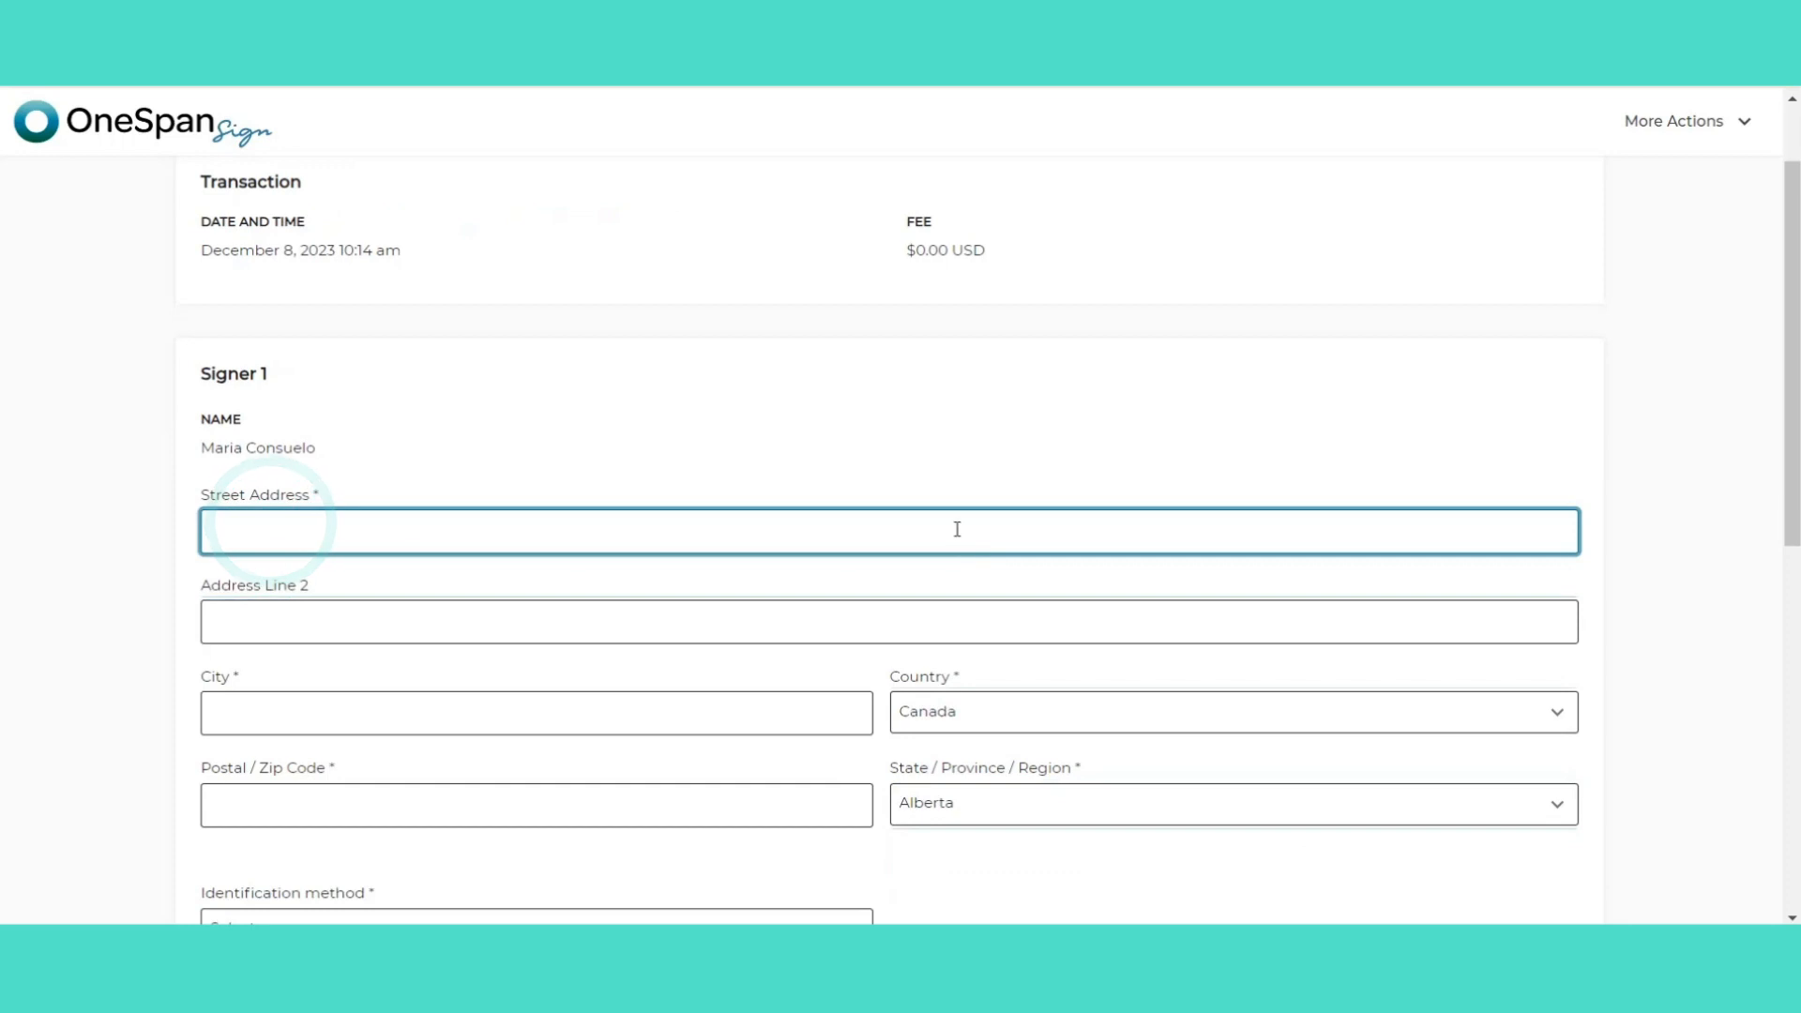
{"action": "type", "text": "123 Happy Lane"}
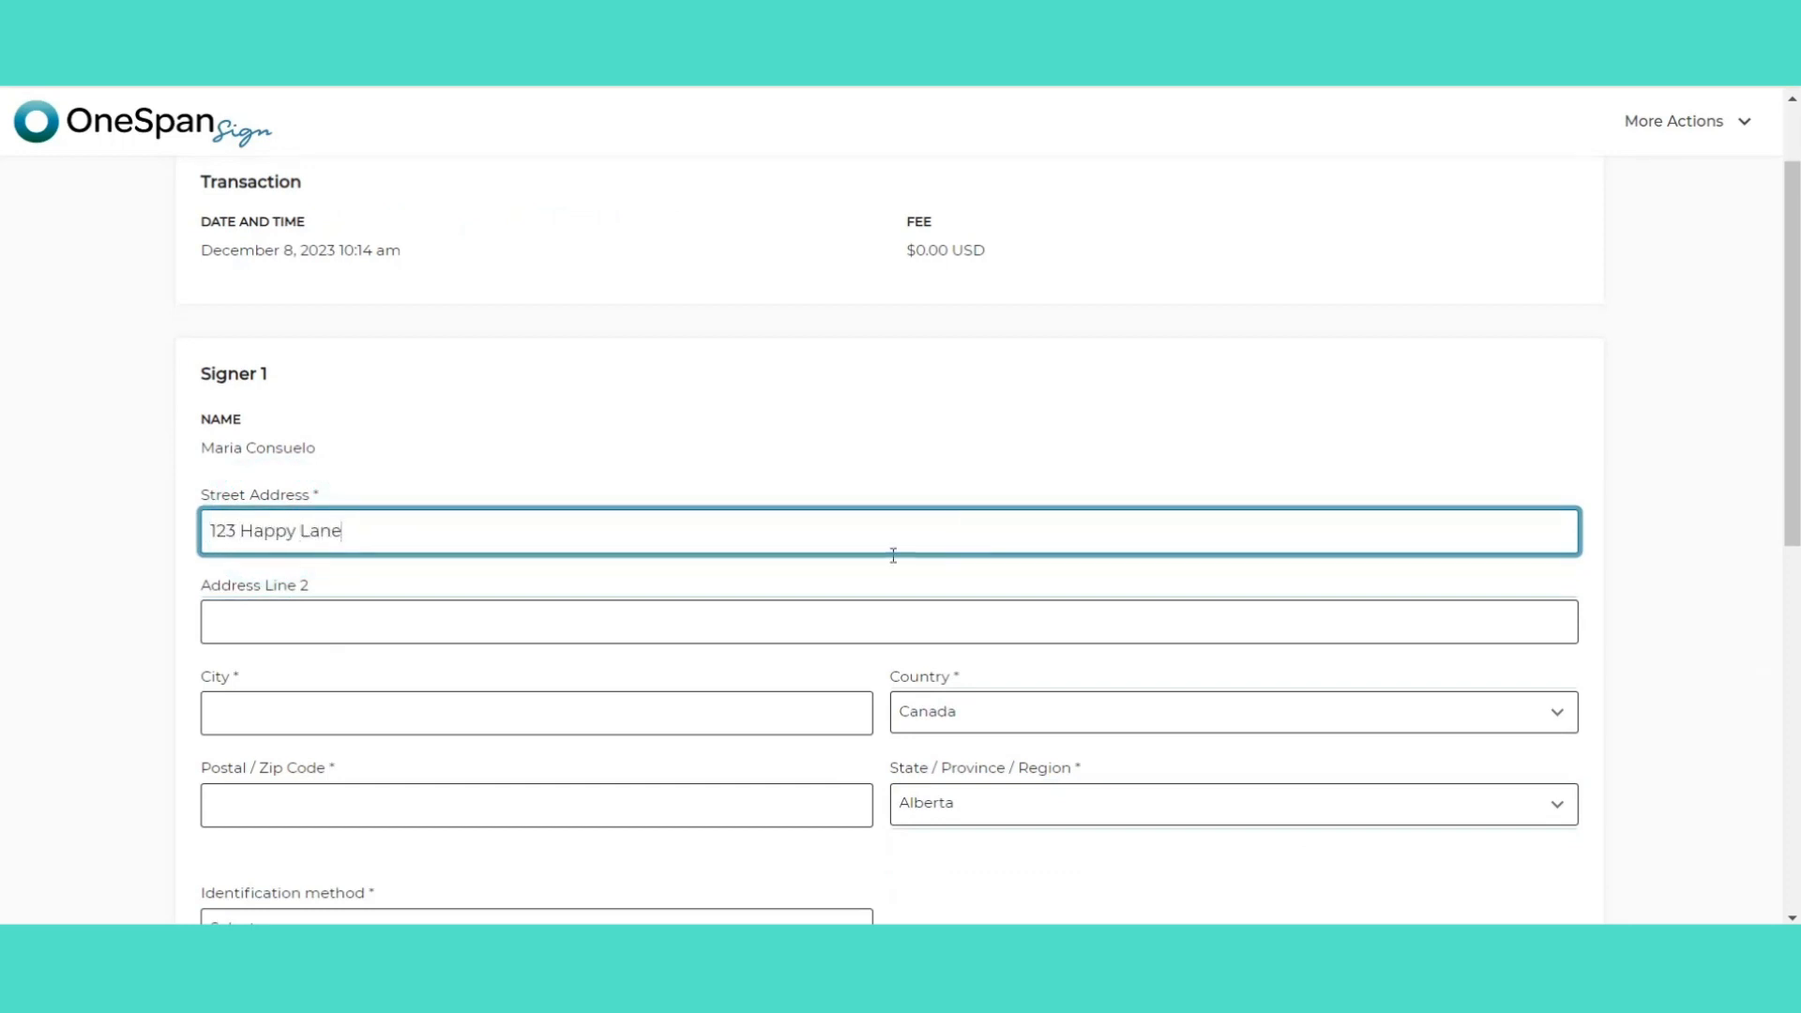
{"action": "left_click", "coordinate": [801, 704]}
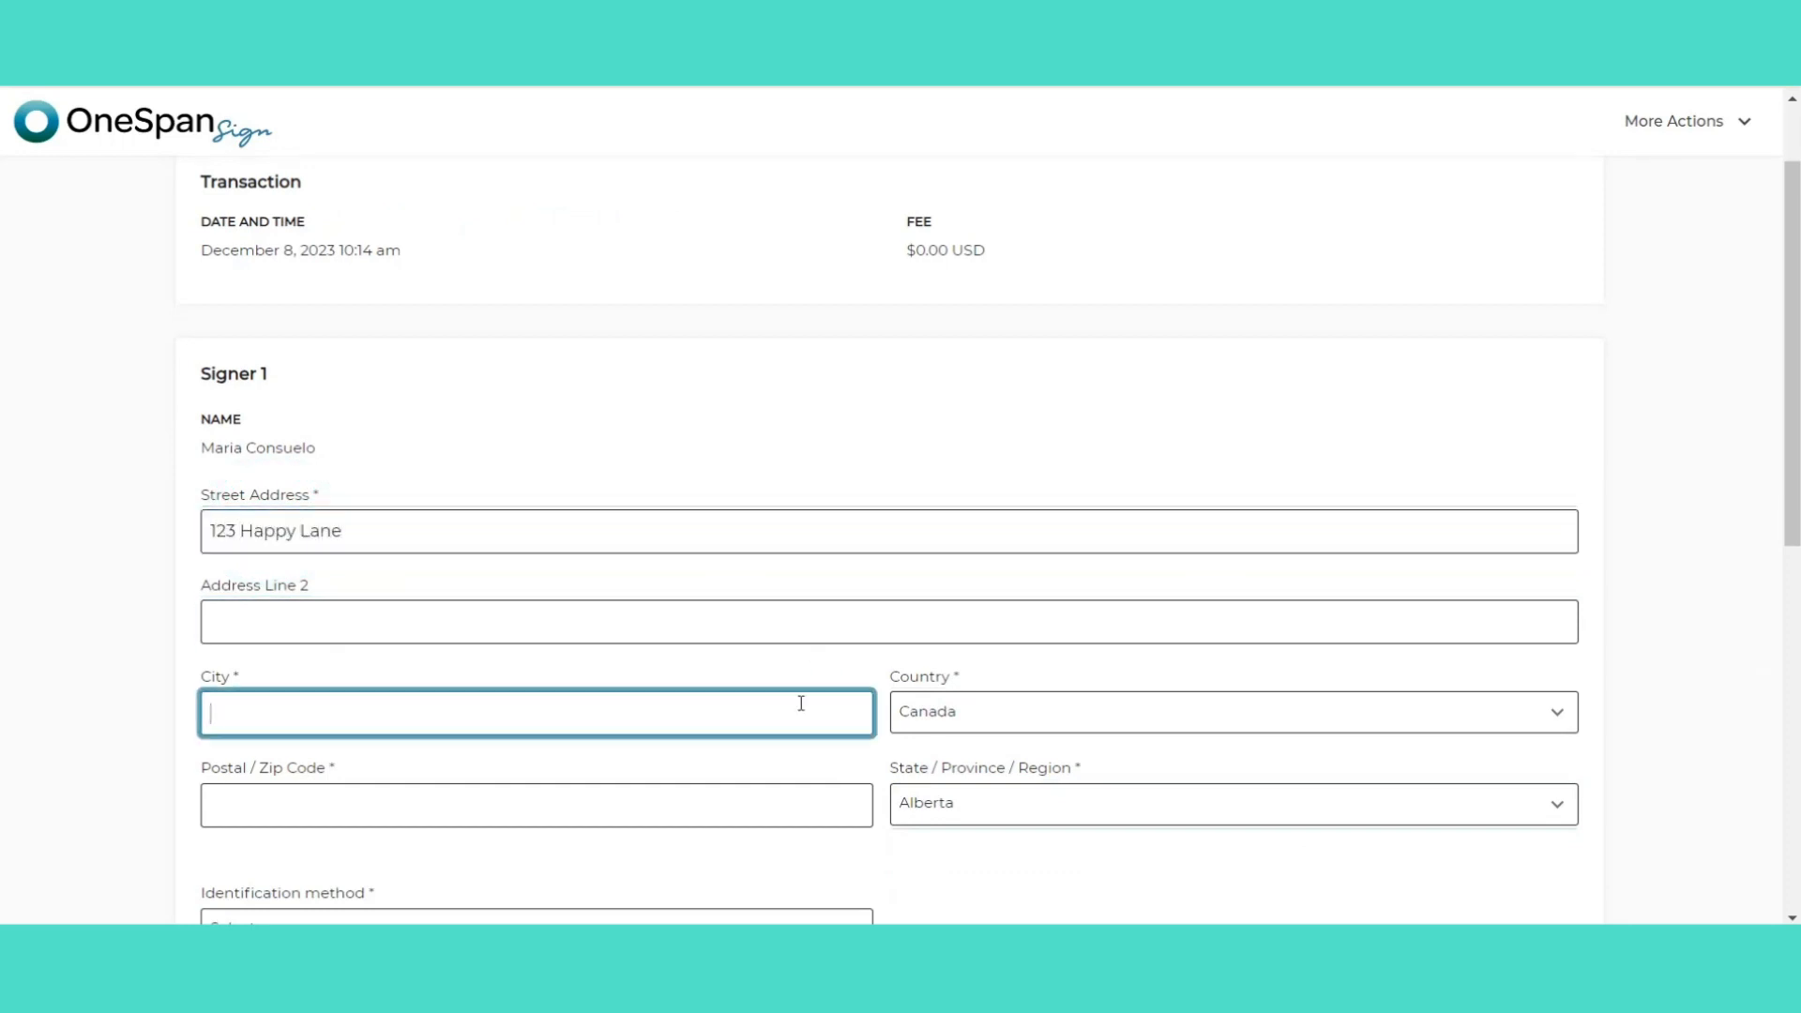
{"action": "type", "text": "Fenton"}
Set the signer's country to United States, enter the zip code and choose Missouri as the state.
{"action": "left_click", "coordinate": [1037, 720]}
{"action": "key", "text": "u"}
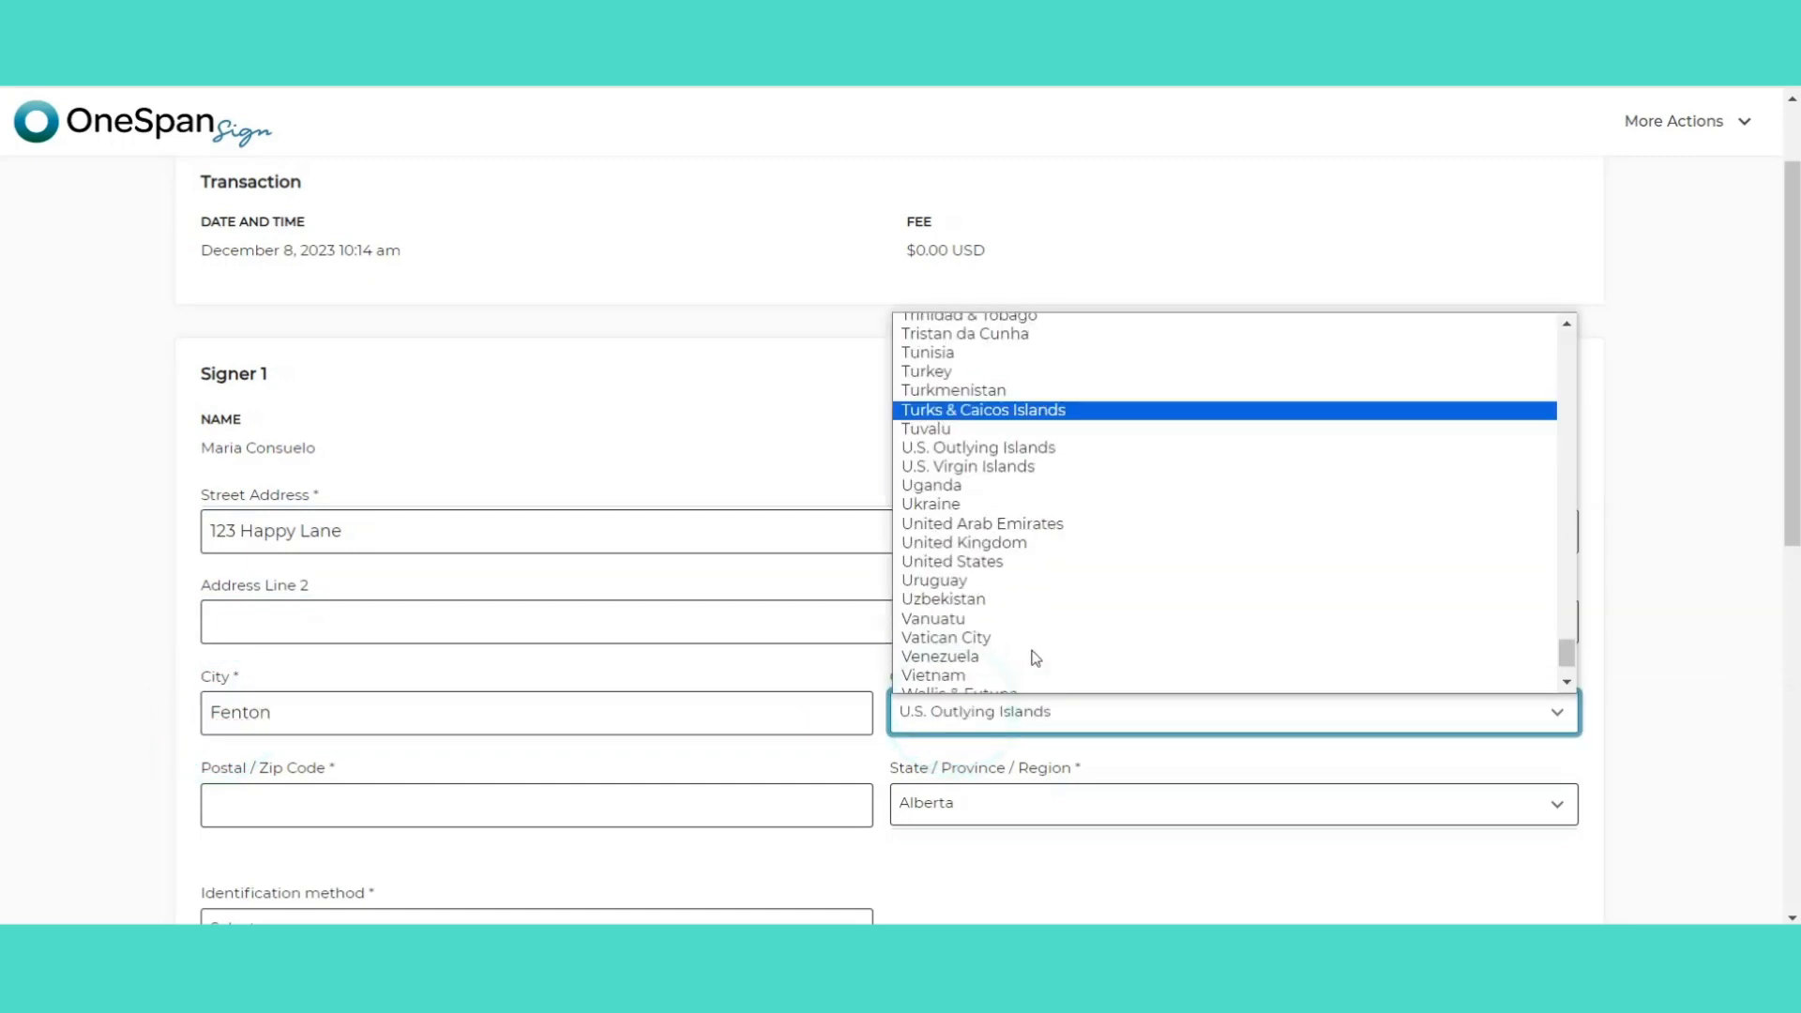
{"action": "left_click", "coordinate": [1013, 566]}
{"action": "left_click", "coordinate": [645, 802]}
{"action": "type", "text": "63"}
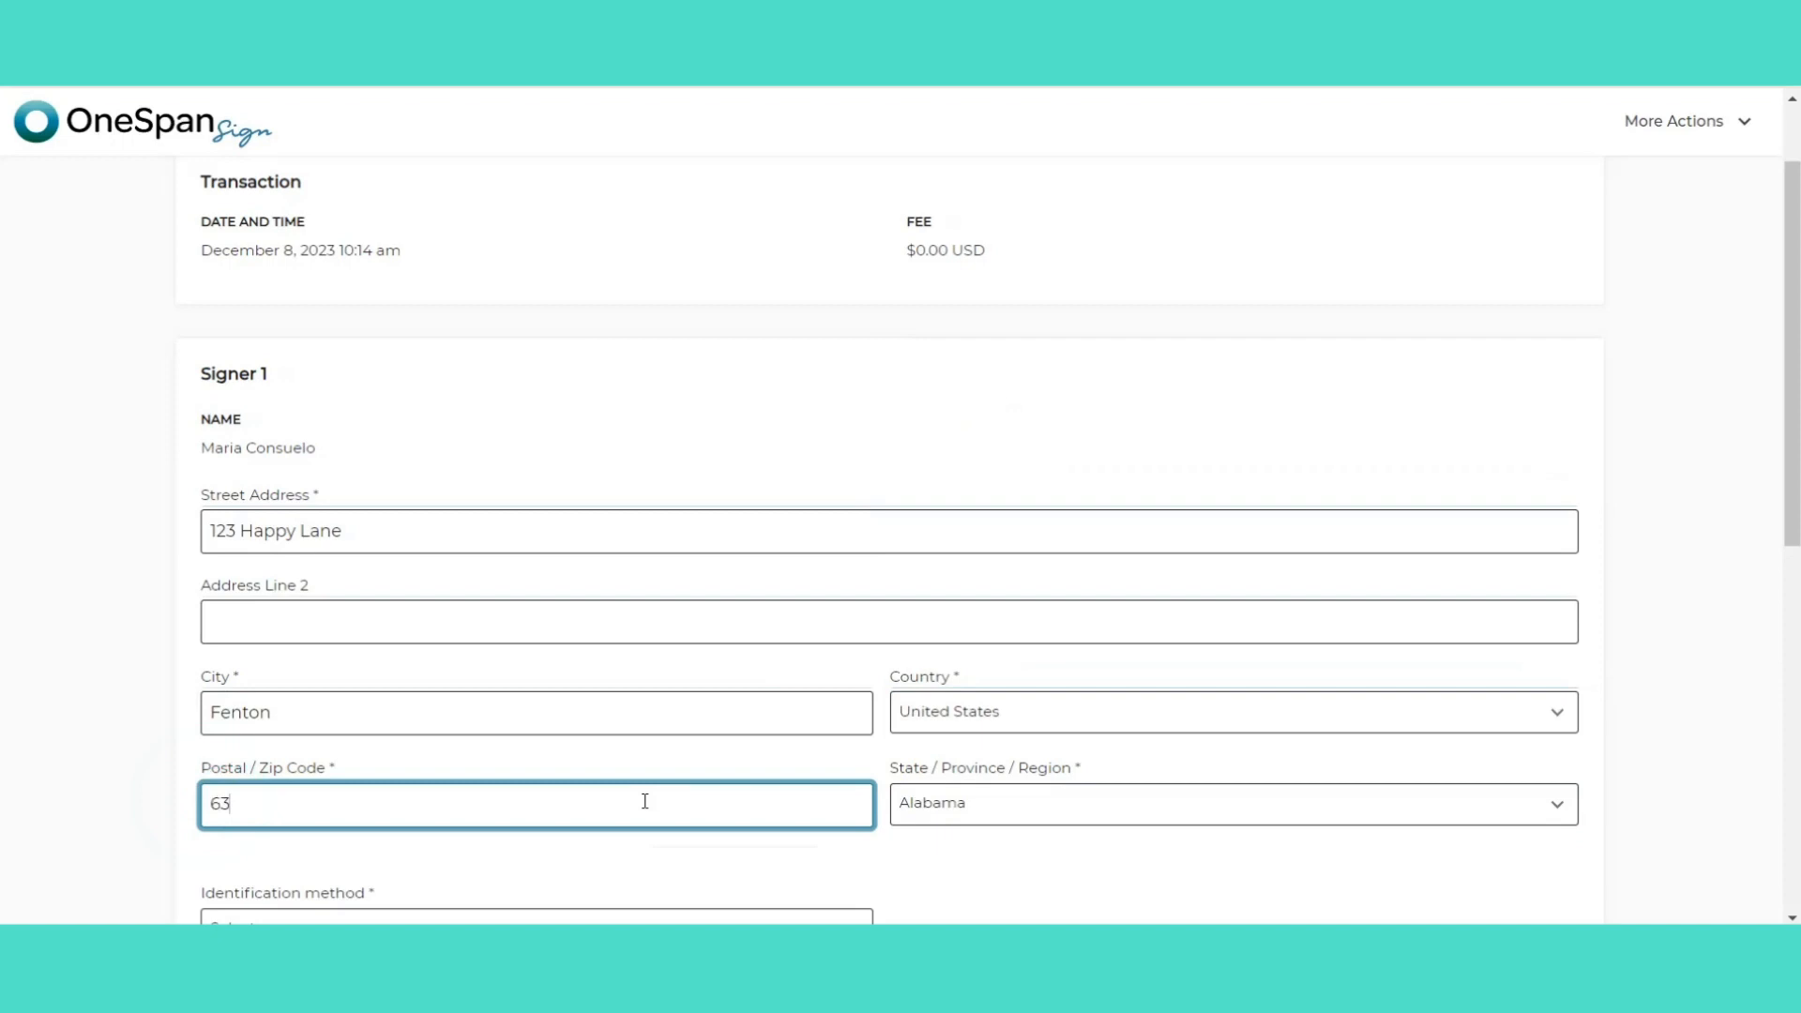
{"action": "type", "text": "099"}
{"action": "left_click", "coordinate": [927, 804]}
{"action": "key", "text": "m"}
{"action": "scroll", "coordinate": [957, 610], "scroll_direction": "down", "scroll_amount": 3}
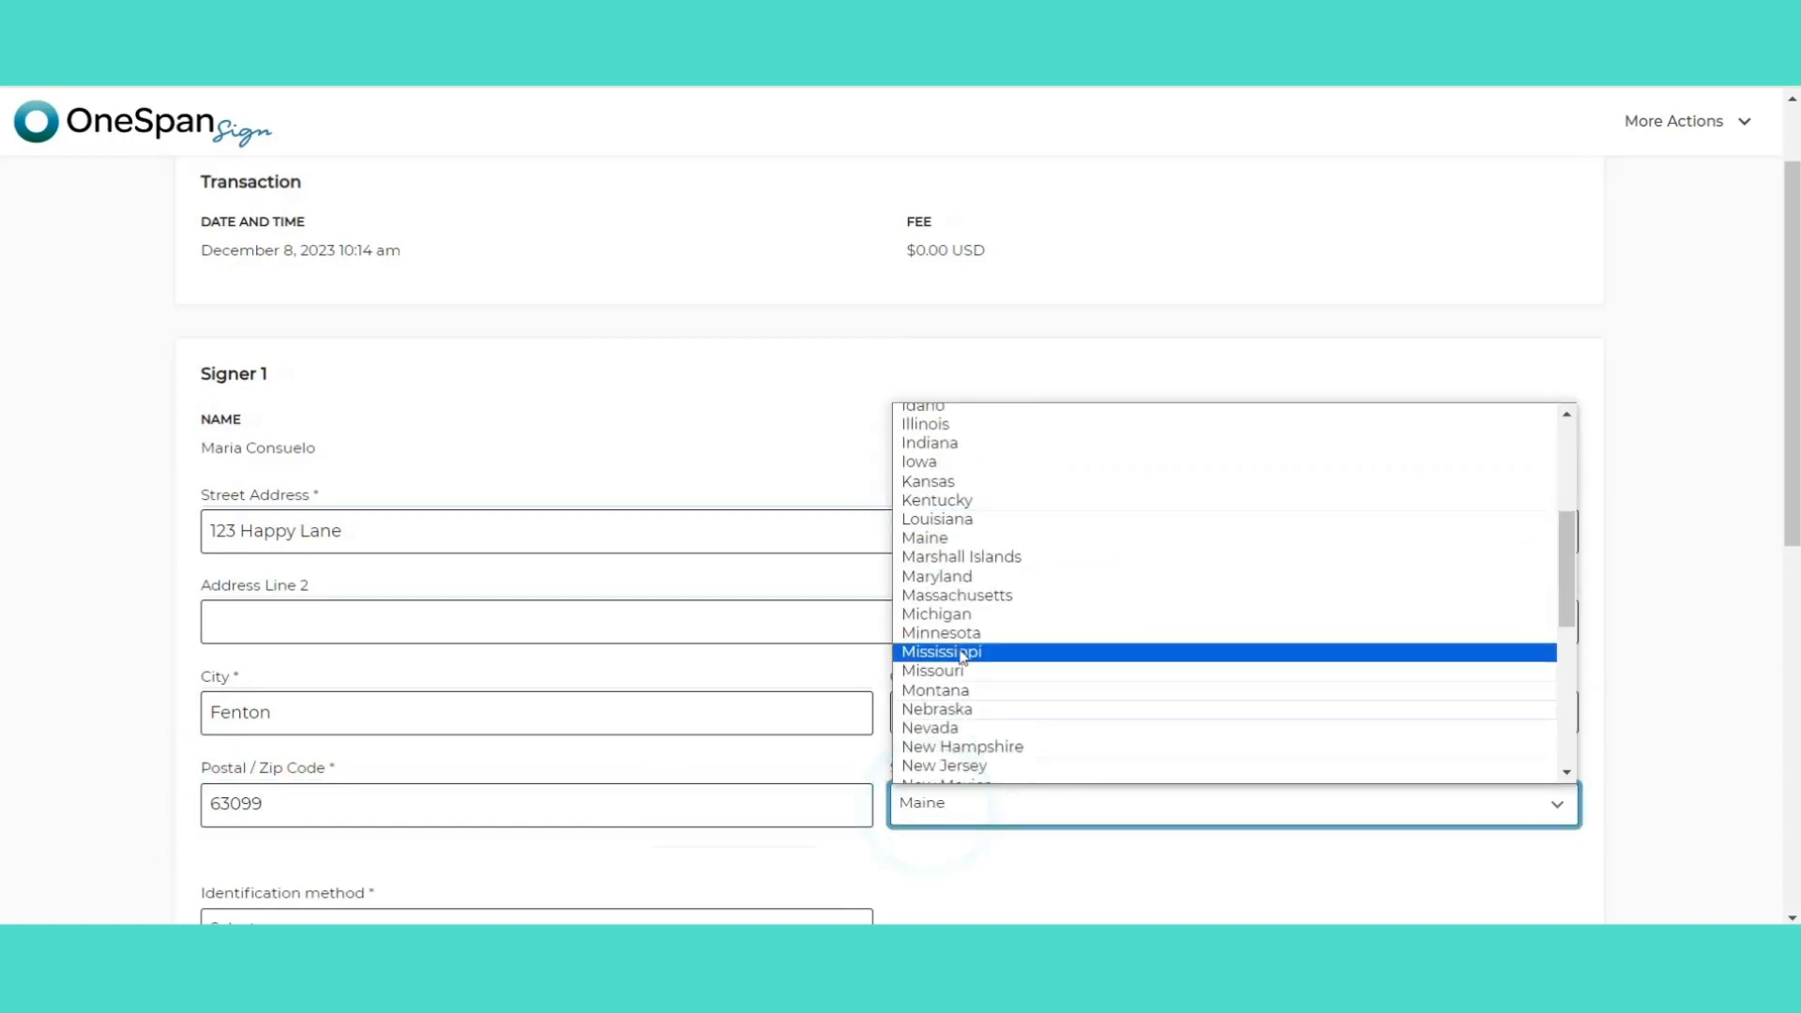
{"action": "left_click", "coordinate": [955, 672]}
Set the signer's identification method to Personally Known with the relationship Co-worker.
{"action": "scroll", "coordinate": [955, 673], "scroll_direction": "down", "scroll_amount": 3}
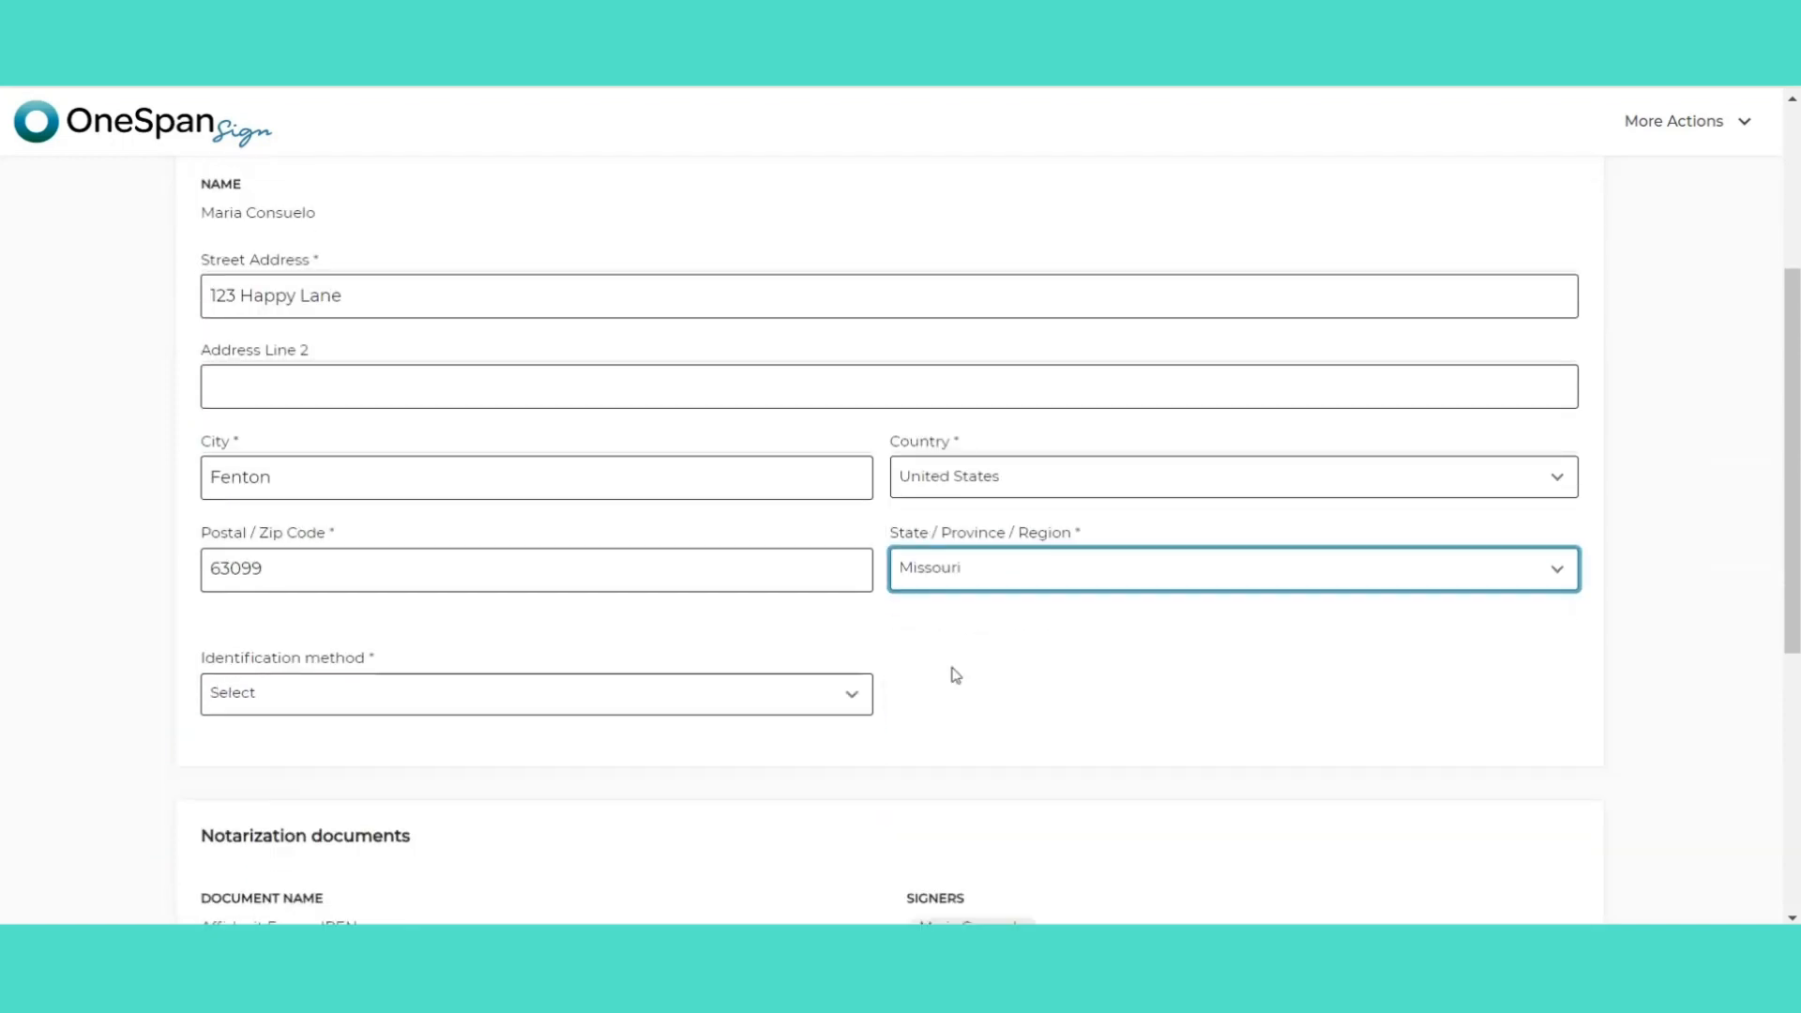
{"action": "left_click", "coordinate": [791, 693]}
{"action": "left_click", "coordinate": [780, 740]}
{"action": "left_click", "coordinate": [926, 702]}
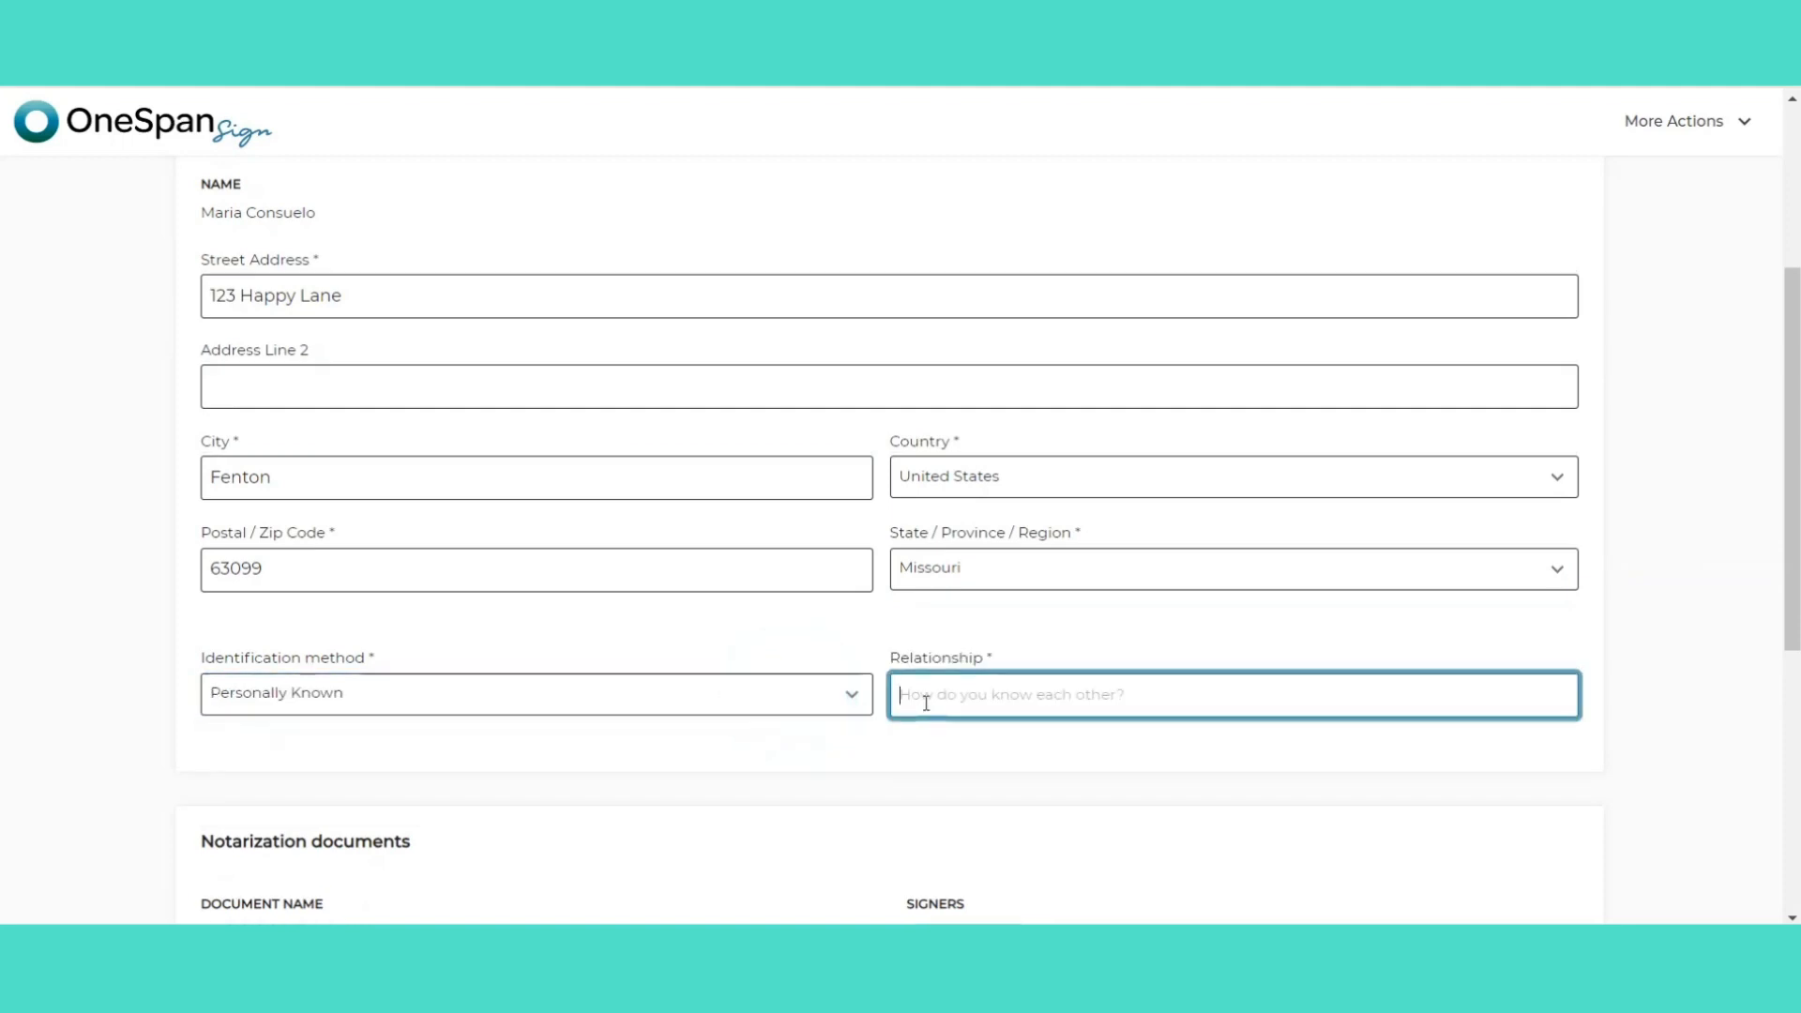
{"action": "type", "text": "Co-worker"}
{"action": "left_click", "coordinate": [967, 791]}
Set the notarization document's type to Affidavit and its notarial act to Acknowledgment.
{"action": "scroll", "coordinate": [967, 792], "scroll_direction": "down", "scroll_amount": 3}
{"action": "left_click", "coordinate": [969, 786]}
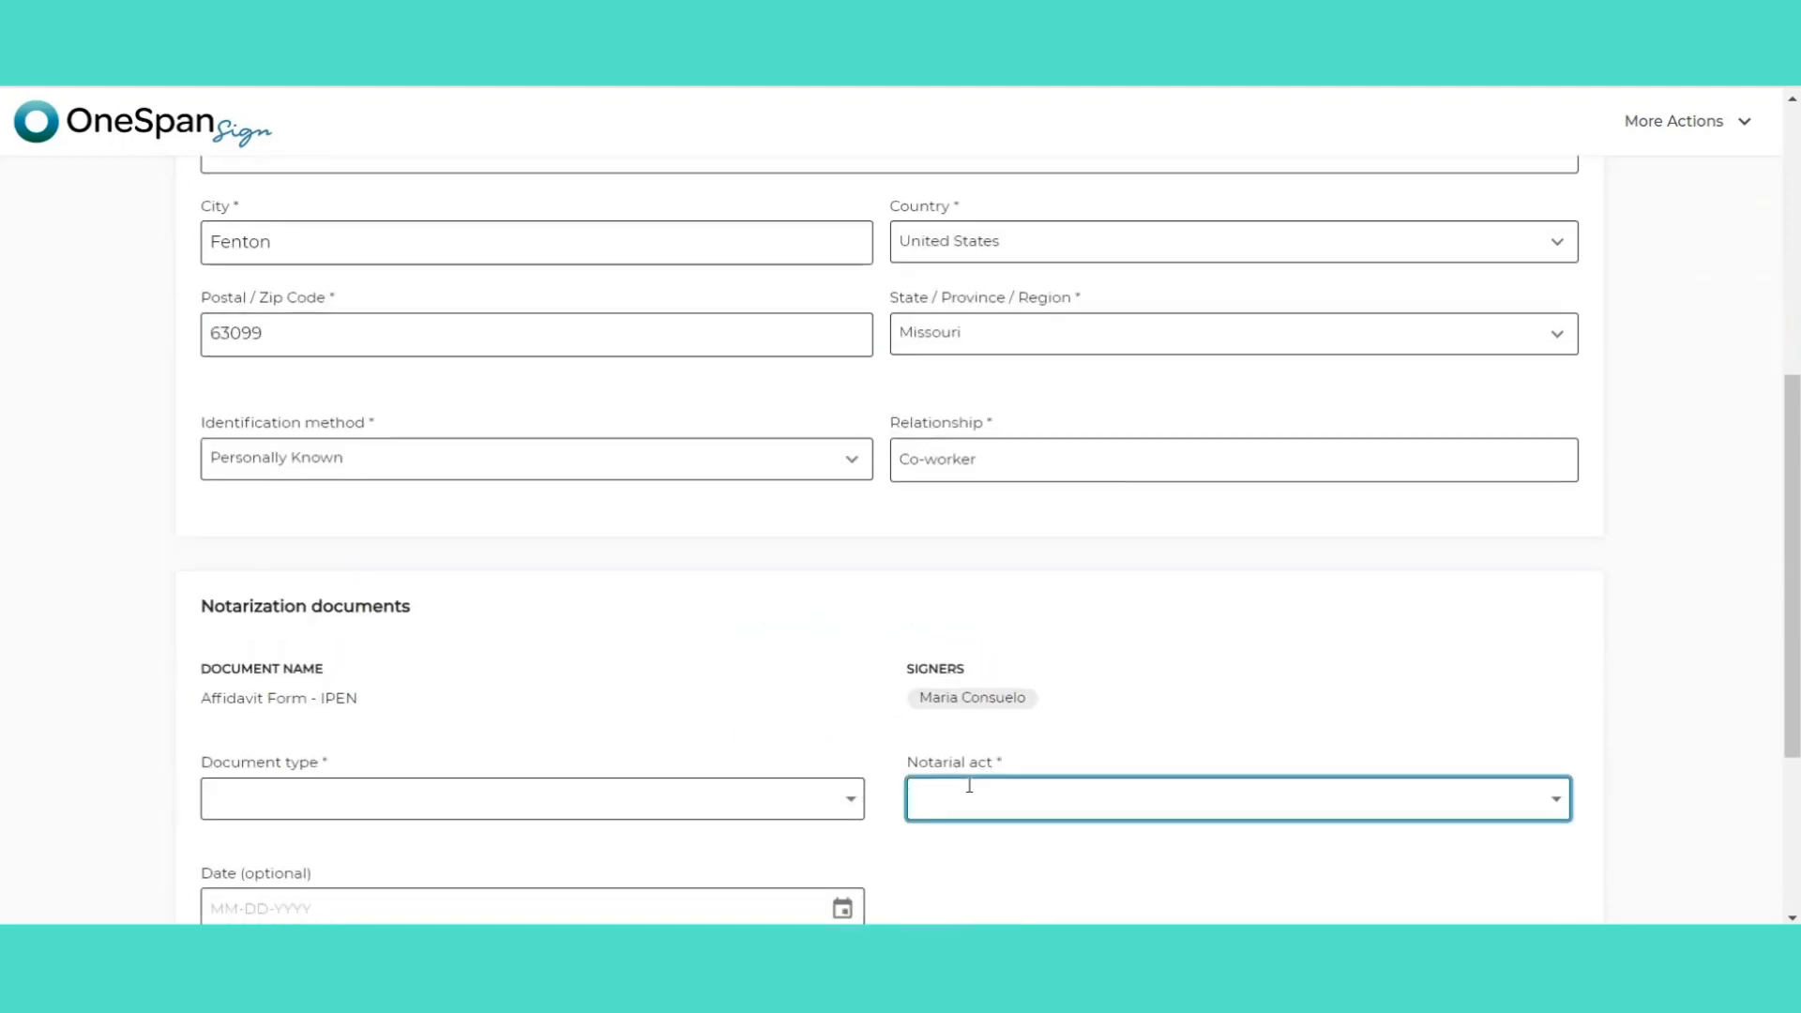
{"action": "scroll", "coordinate": [969, 786], "scroll_direction": "down", "scroll_amount": 3}
{"action": "left_click", "coordinate": [838, 564]}
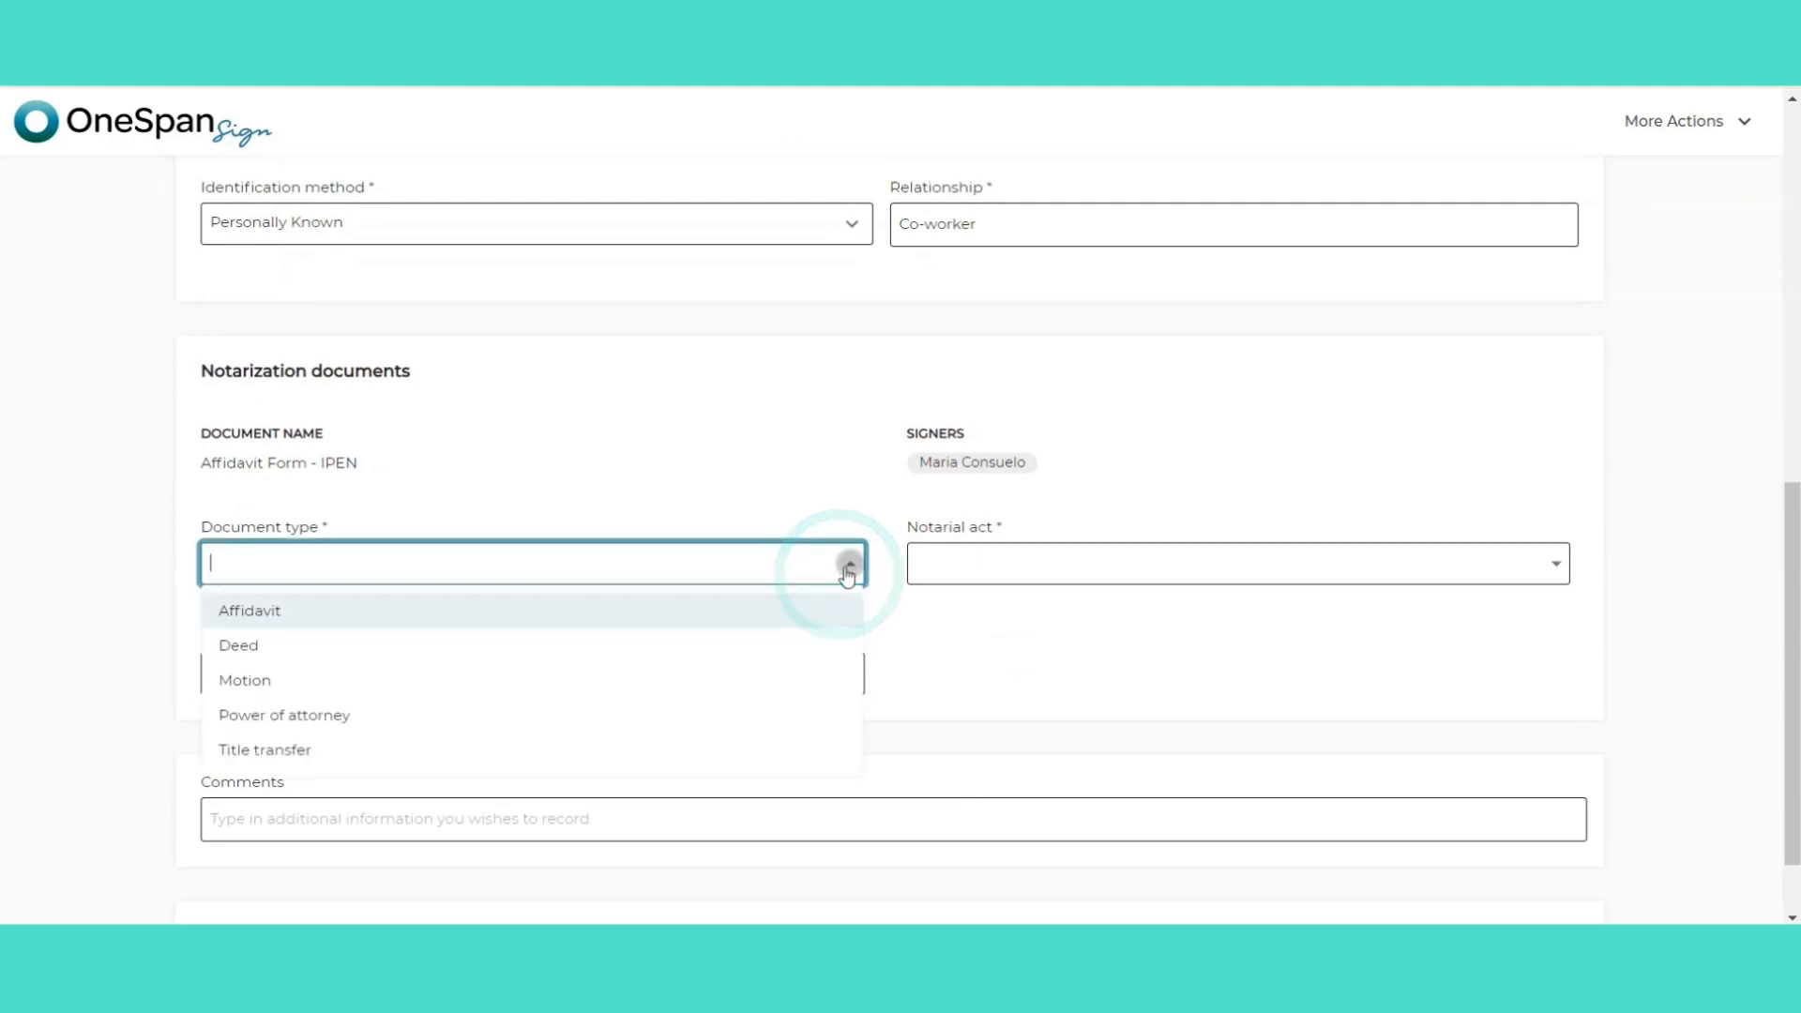
{"action": "left_click", "coordinate": [728, 611]}
{"action": "left_click", "coordinate": [1004, 563]}
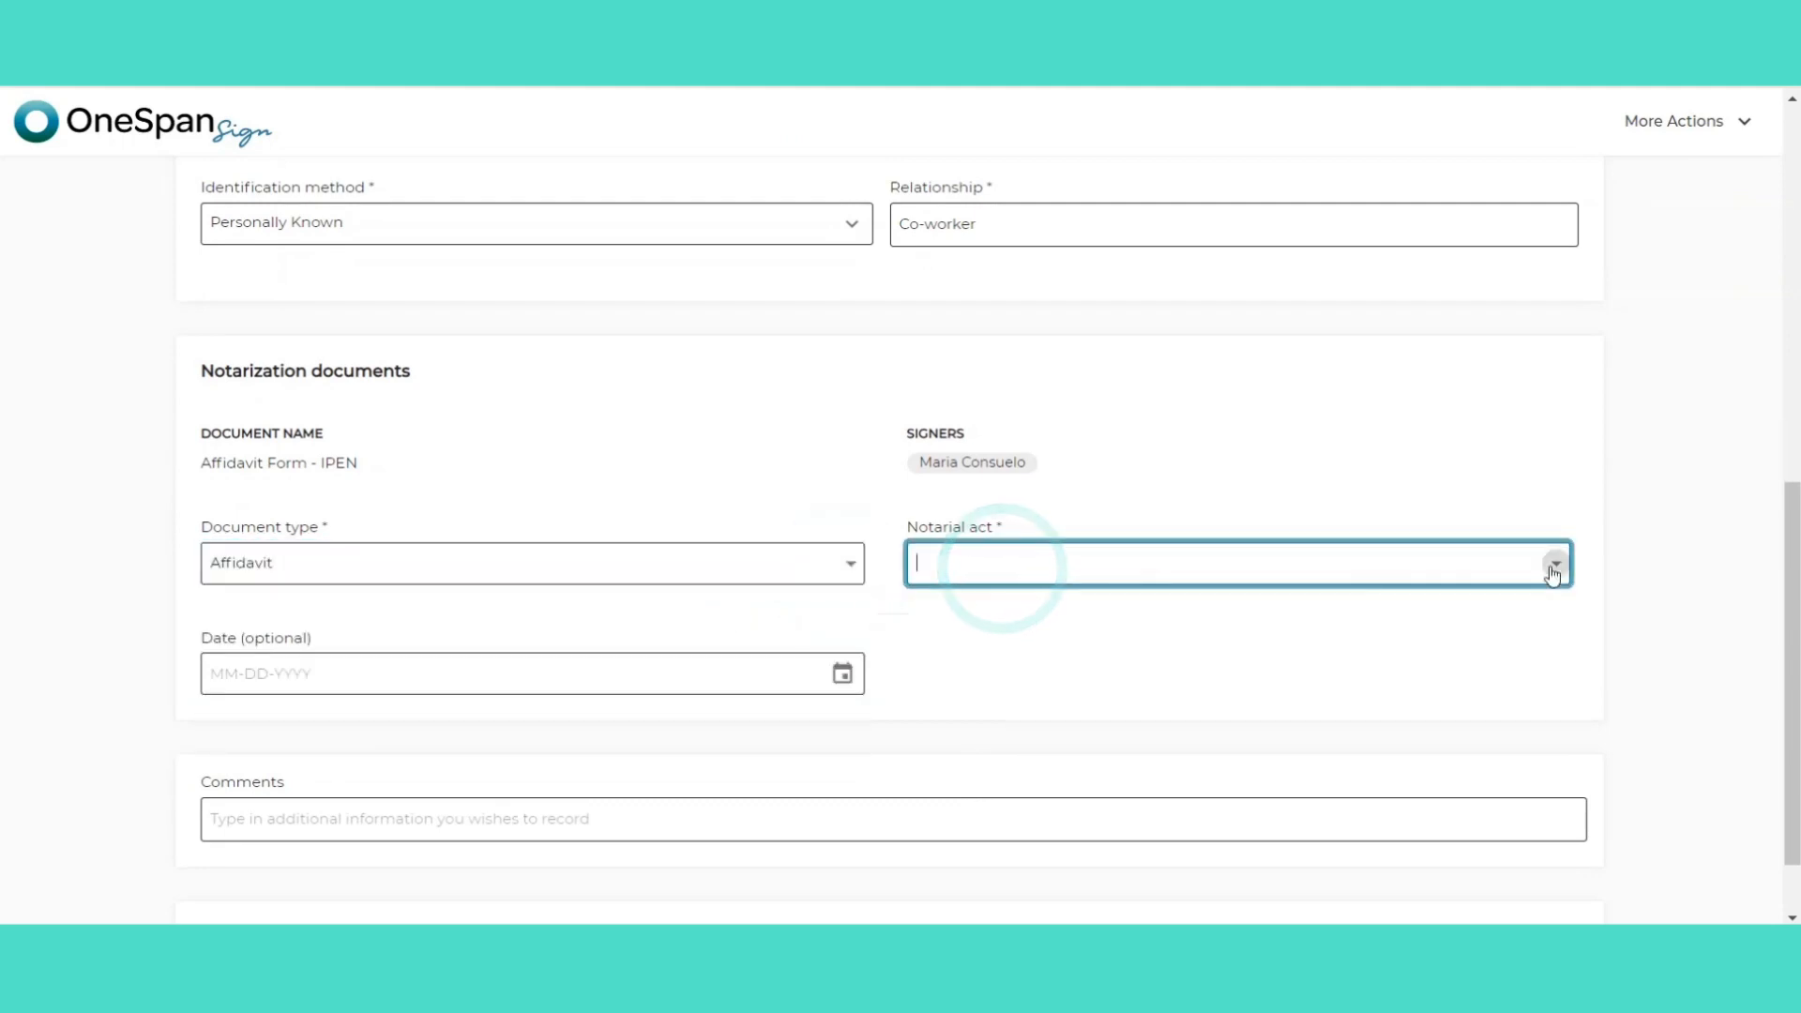
{"action": "left_click", "coordinate": [1250, 645]}
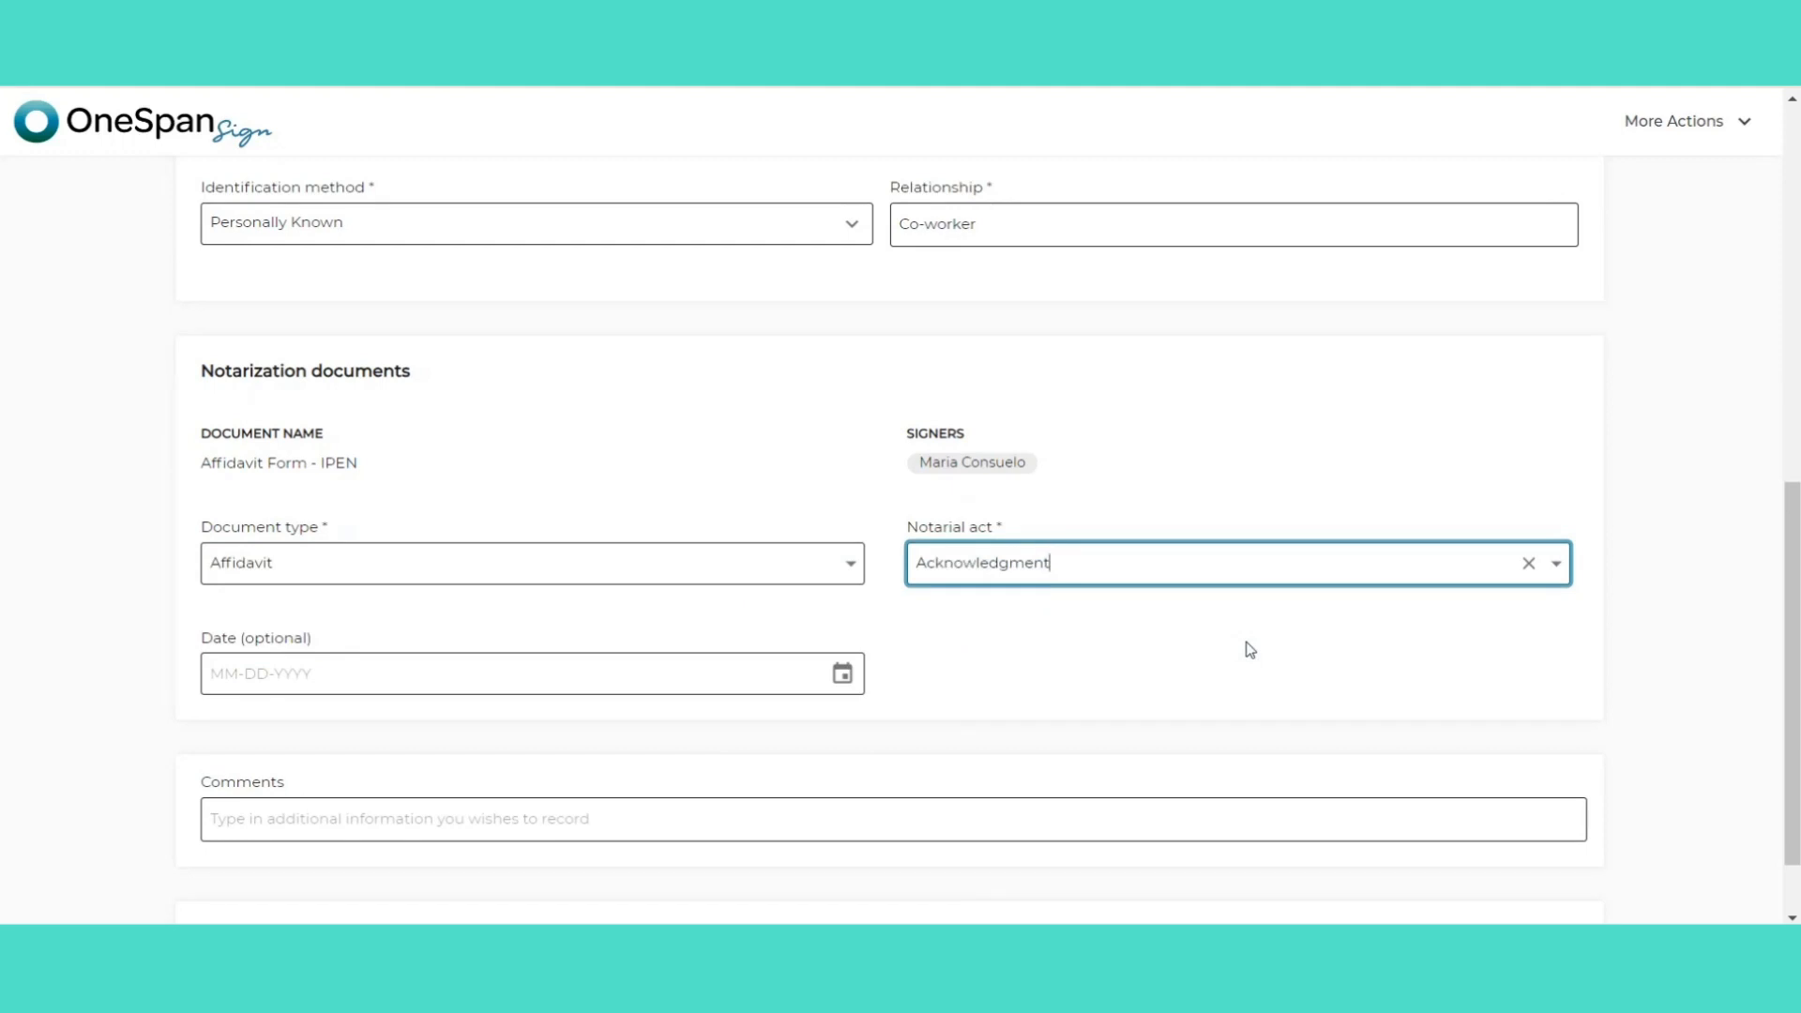
Add the comment "All good." to the journal entry and save it.
{"action": "scroll", "coordinate": [1250, 649], "scroll_direction": "down", "scroll_amount": 1}
{"action": "left_click", "coordinate": [1029, 719]}
{"action": "type", "text": "All good."}
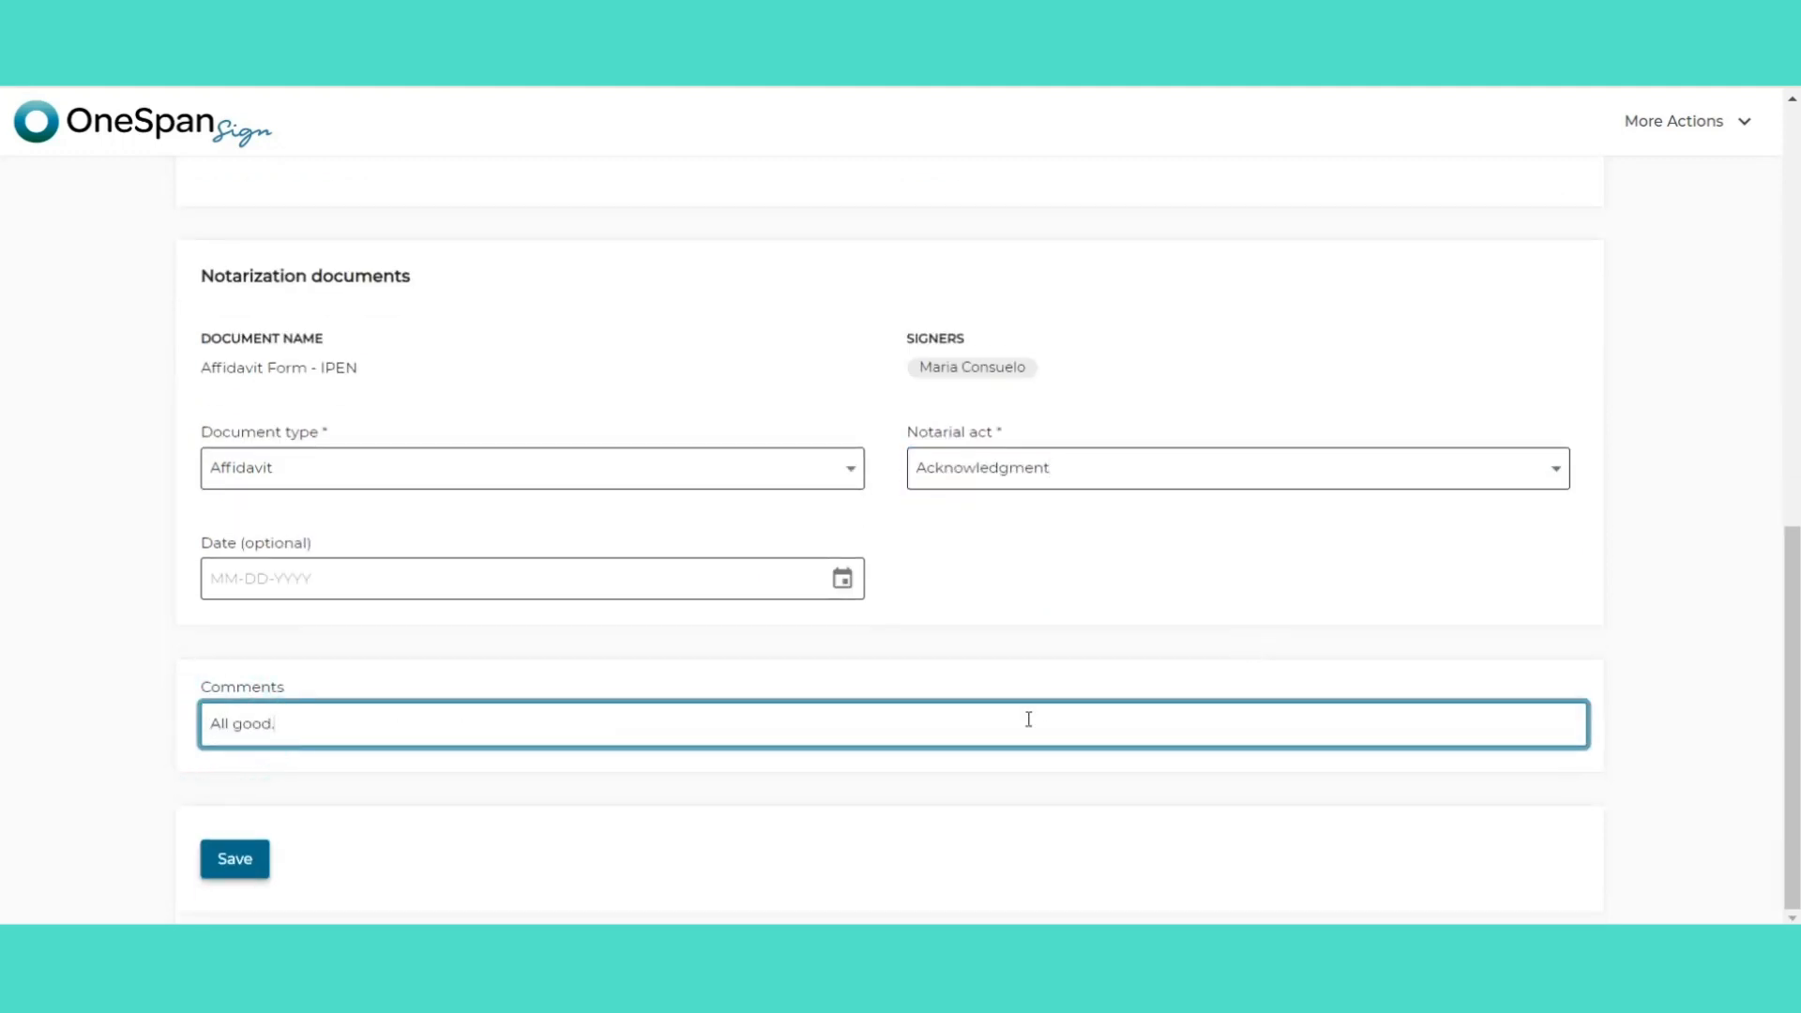
{"action": "left_click", "coordinate": [246, 865]}
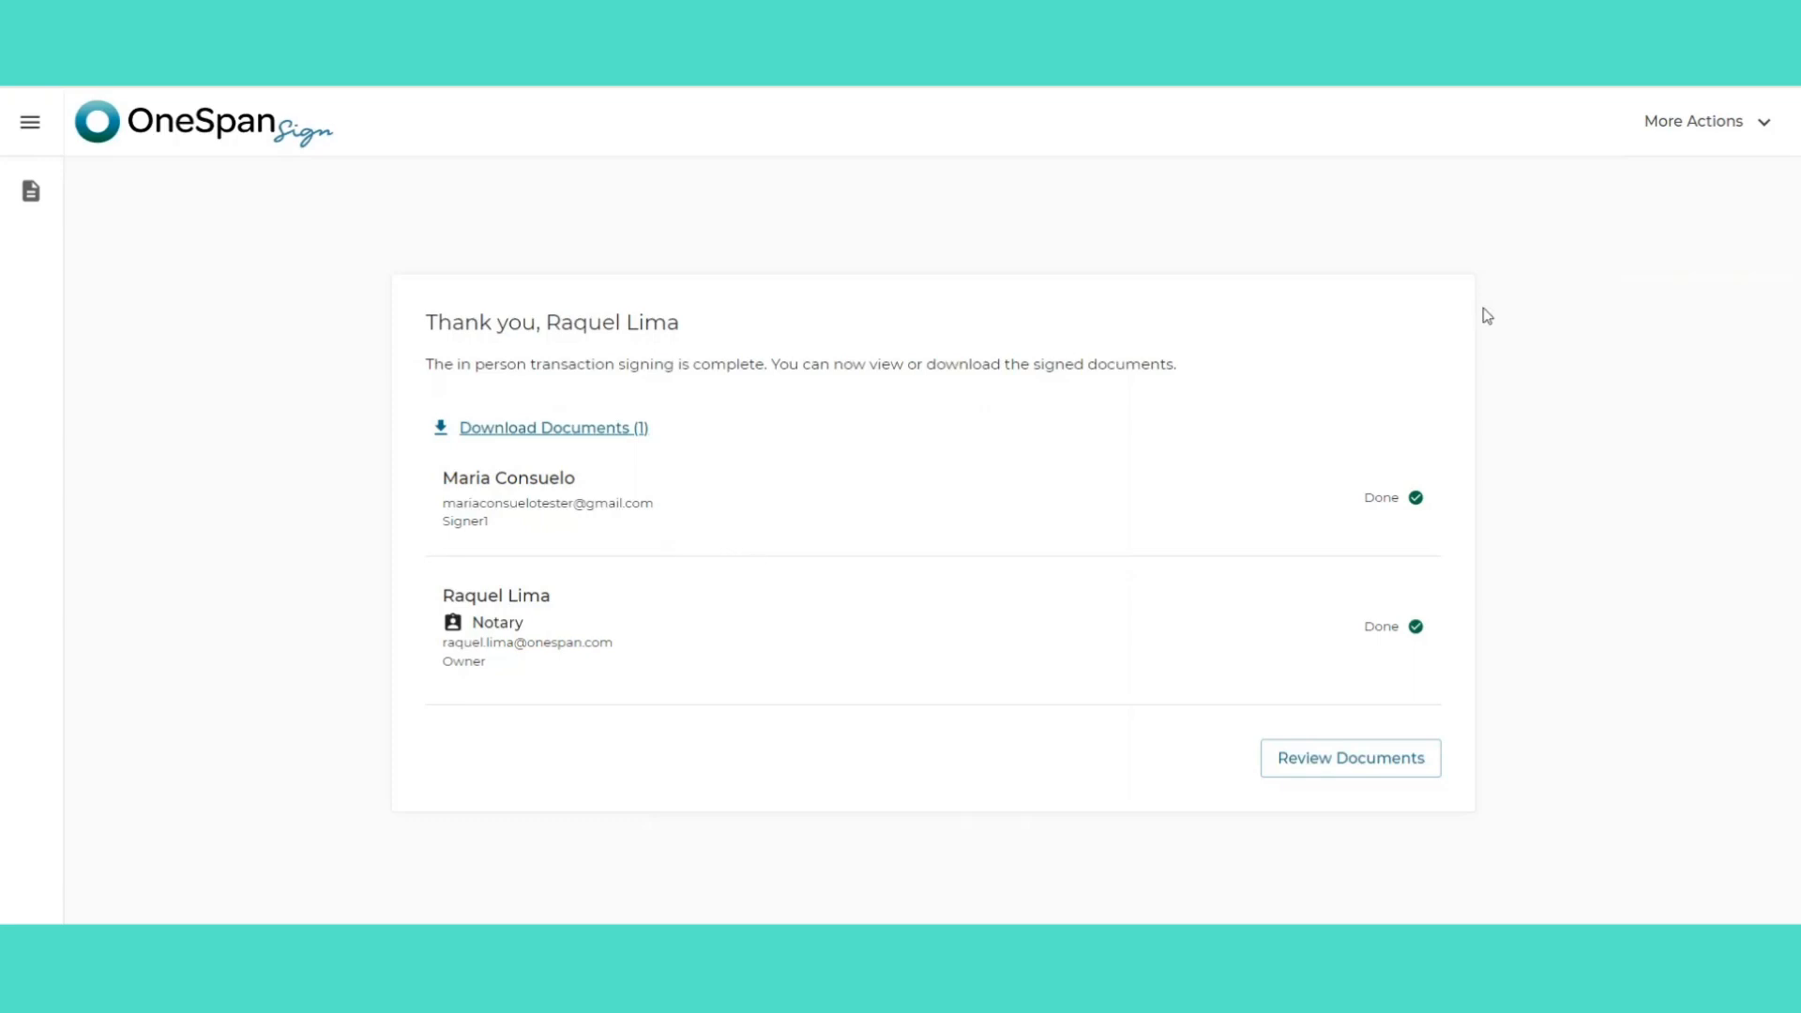
Return to the completed Affidavit transaction and download all its files, including the summary and documents.
{"action": "left_click", "coordinate": [1685, 132]}
{"action": "left_click", "coordinate": [1663, 170]}
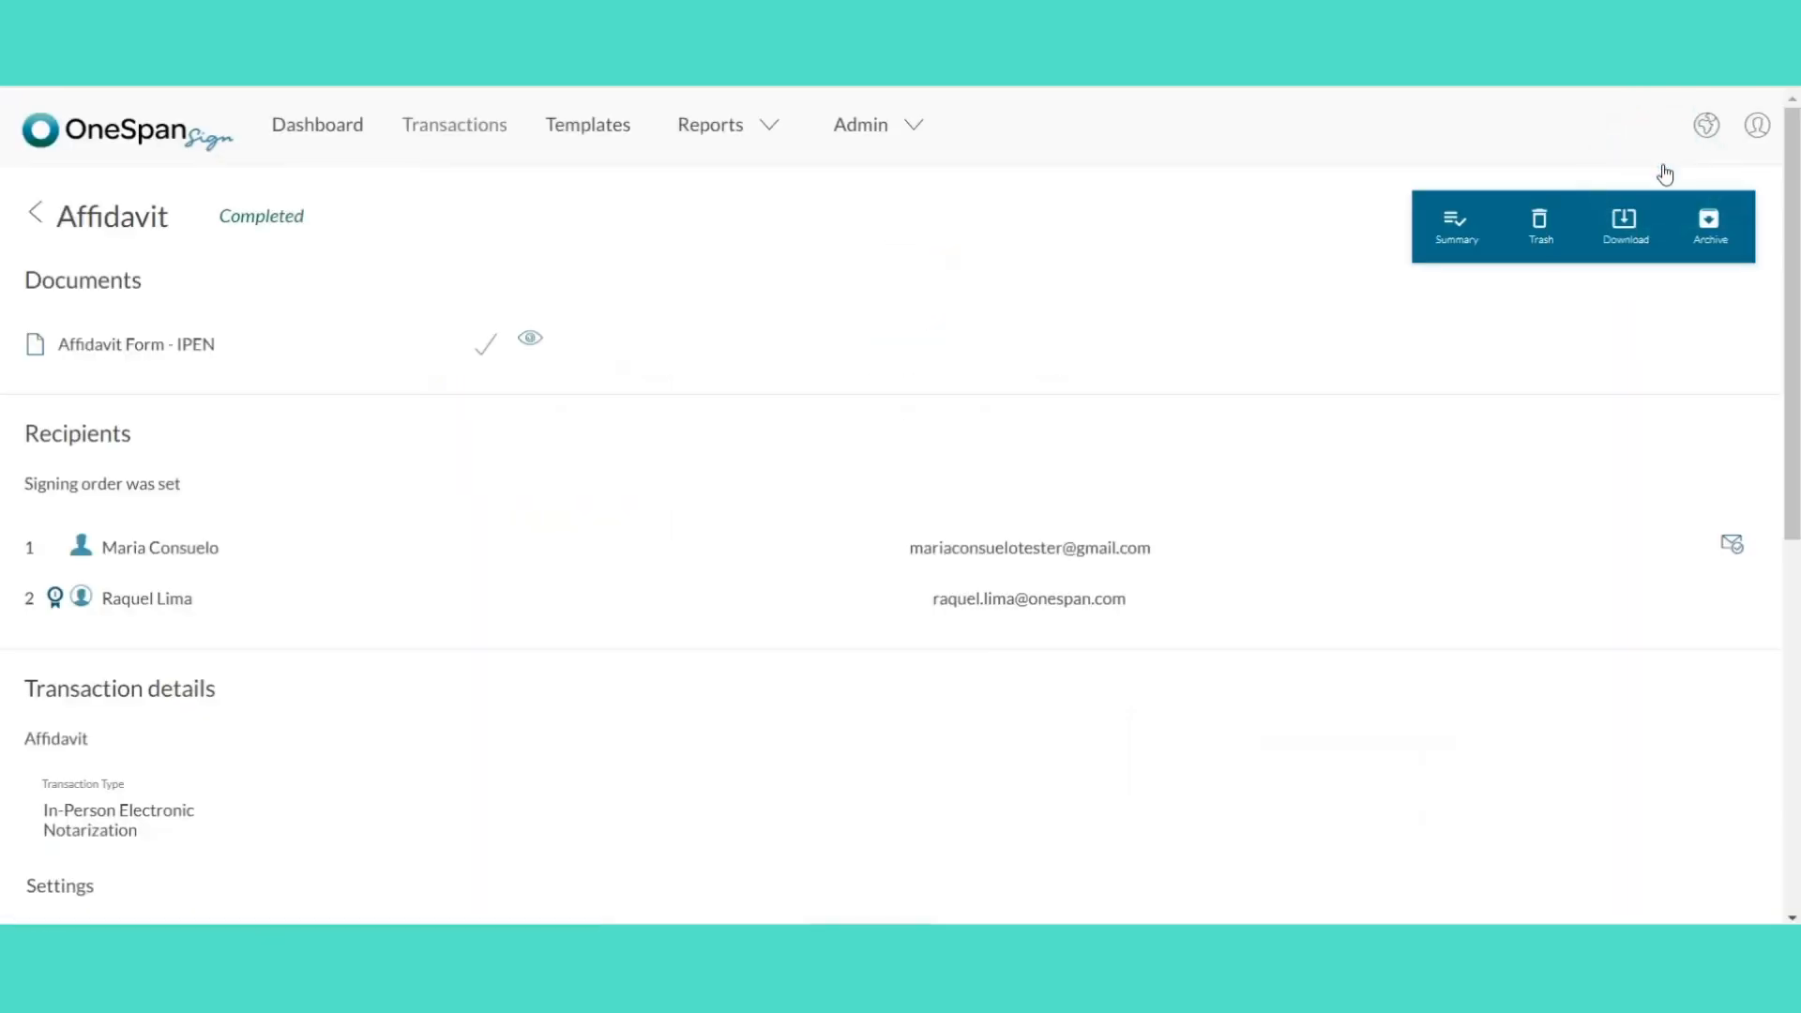
{"action": "left_click", "coordinate": [1624, 227]}
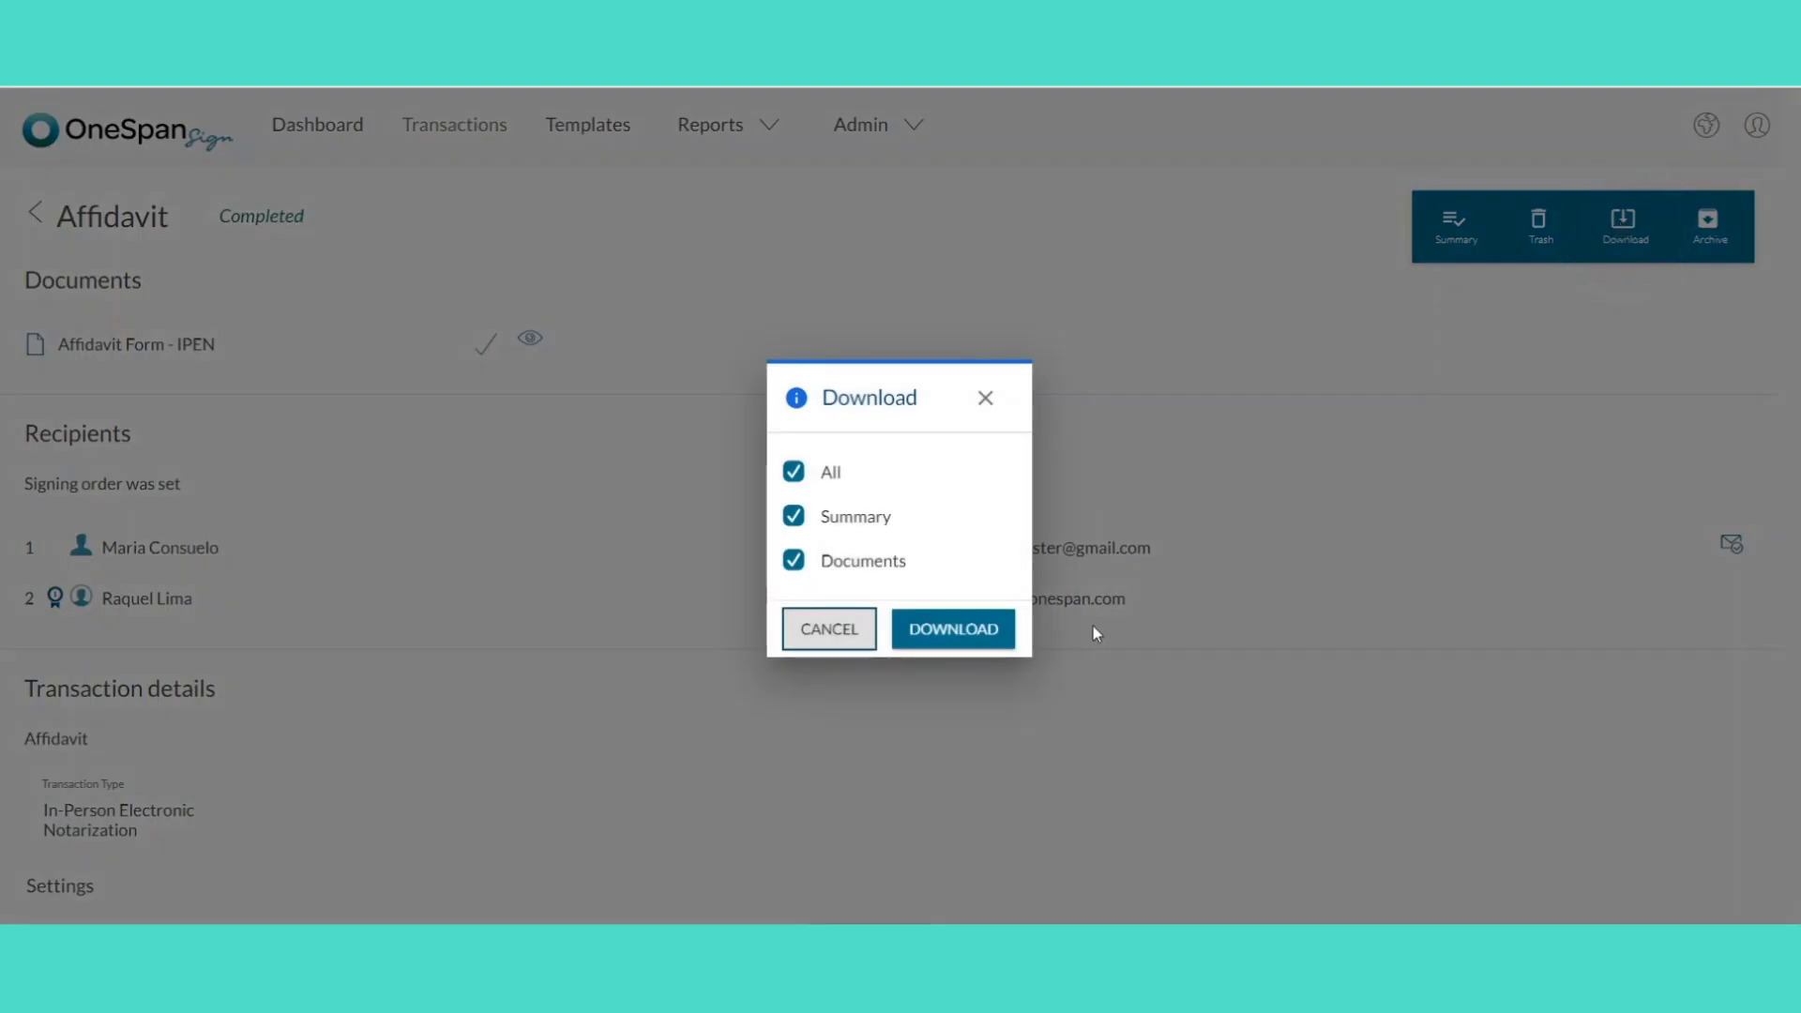
{"action": "left_click", "coordinate": [964, 632]}
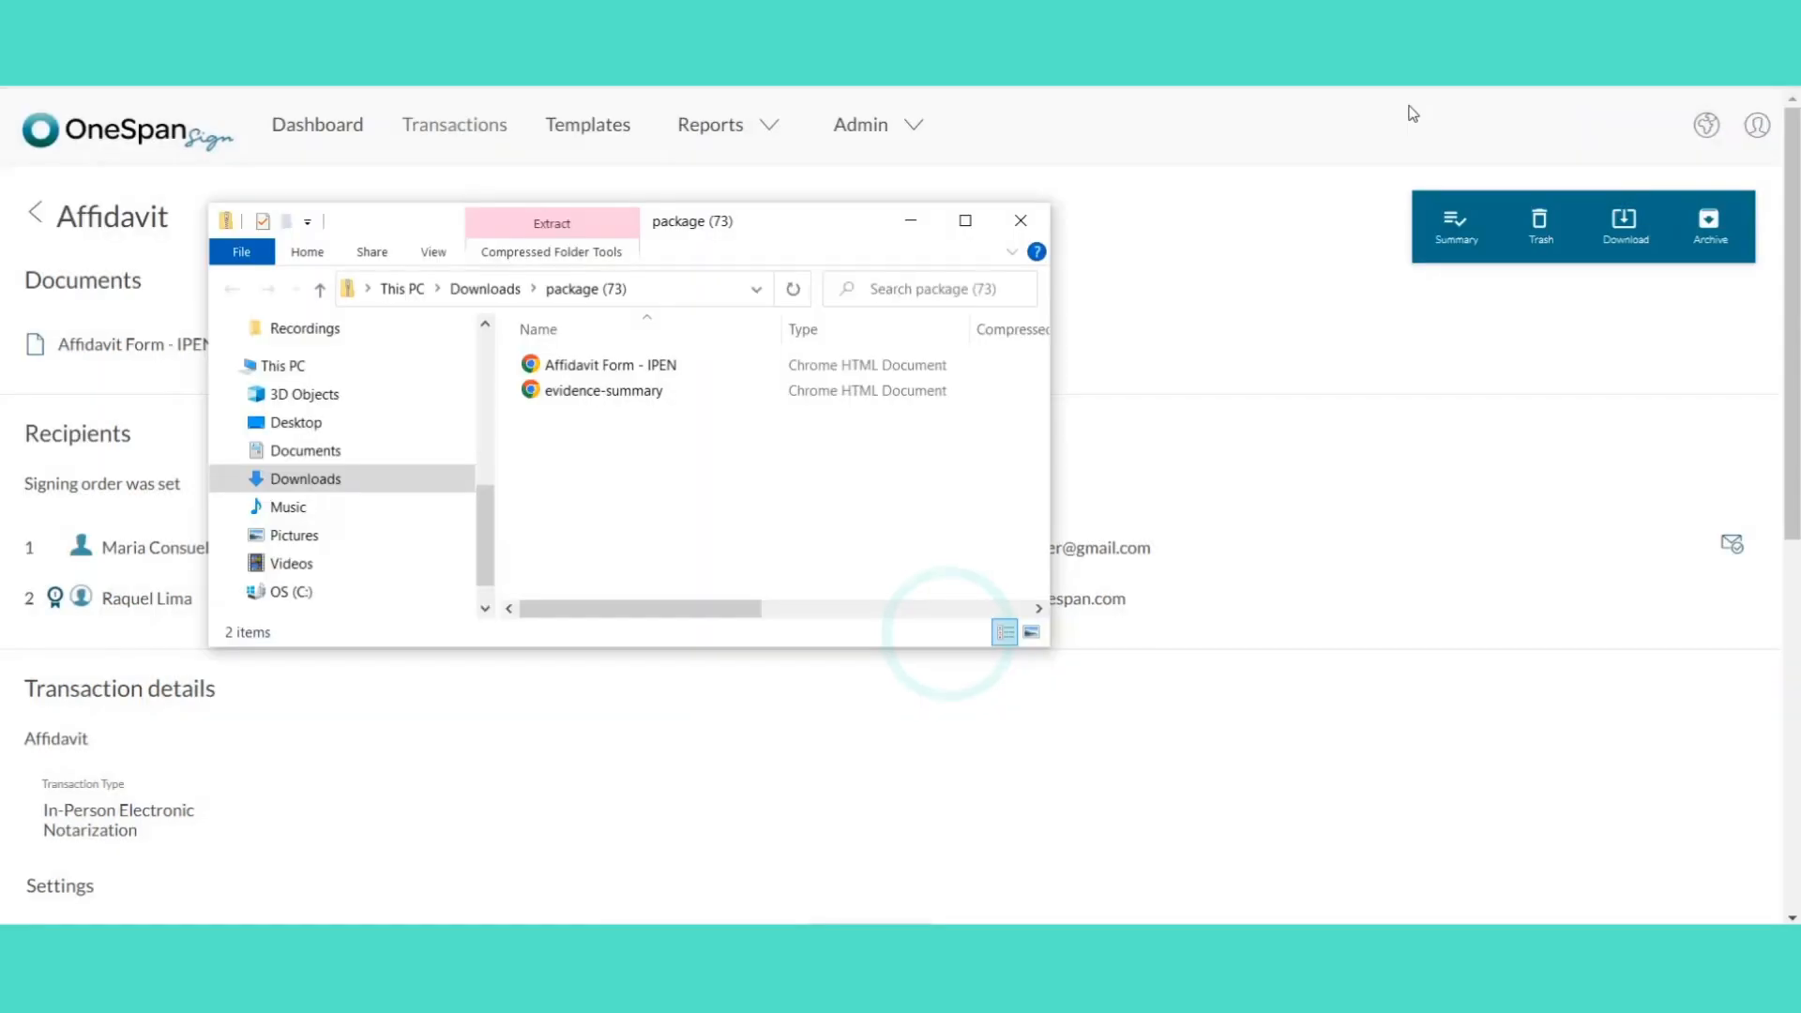
Open the downloaded Affidavit Form - IPEN, examine its signatures, date and notary seal, and return to the downloaded package folder.
{"action": "double_click", "coordinate": [611, 368]}
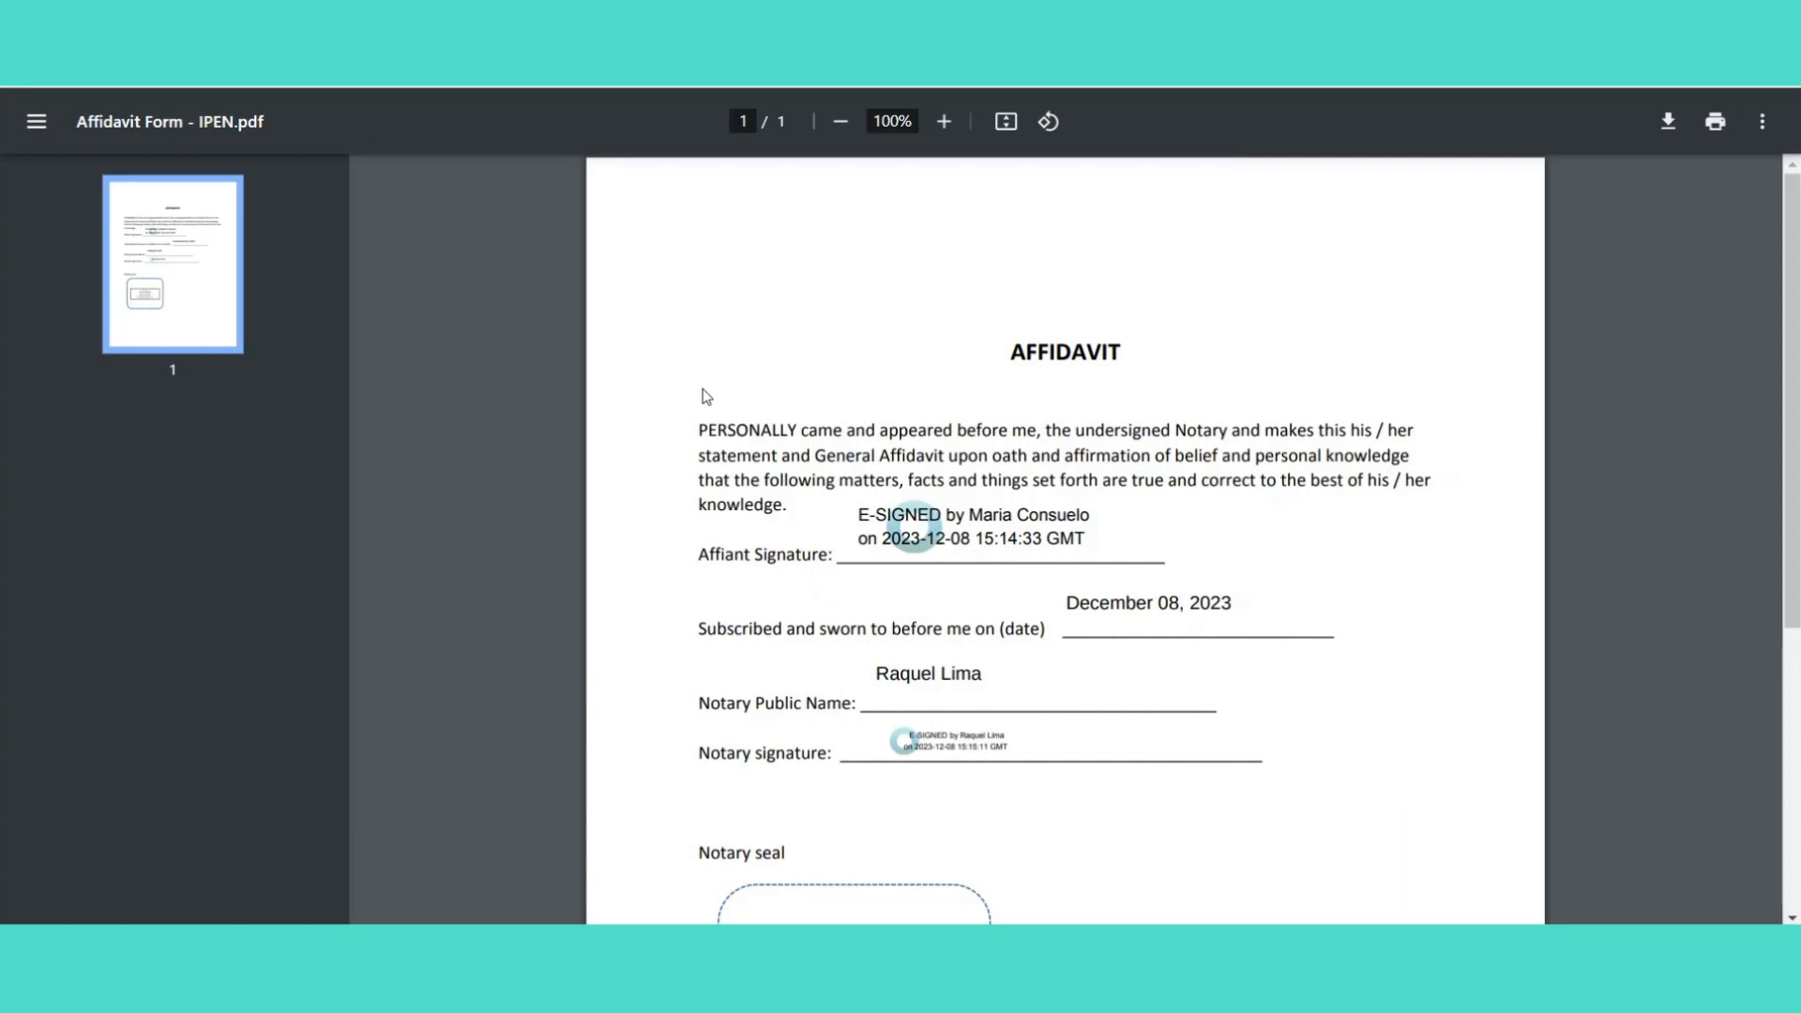
{"action": "scroll", "coordinate": [706, 396], "scroll_direction": "down", "scroll_amount": 2}
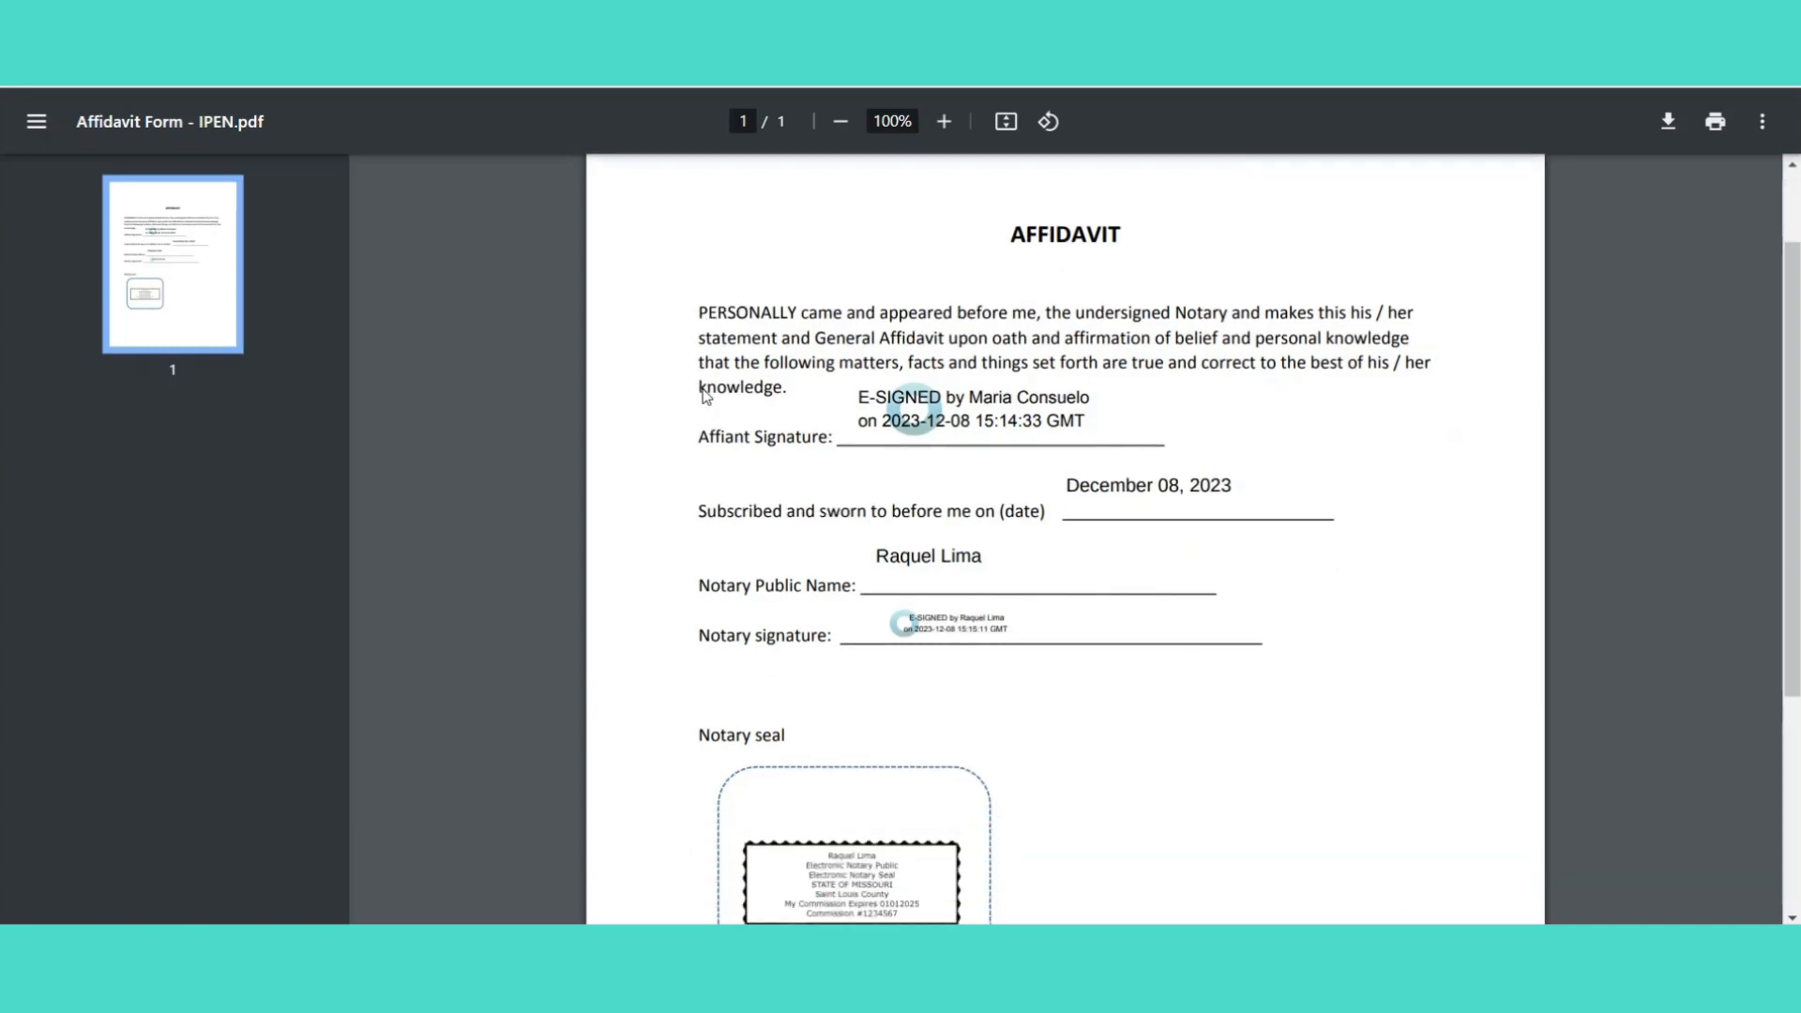
{"action": "scroll", "coordinate": [707, 396], "scroll_direction": "down", "scroll_amount": 1}
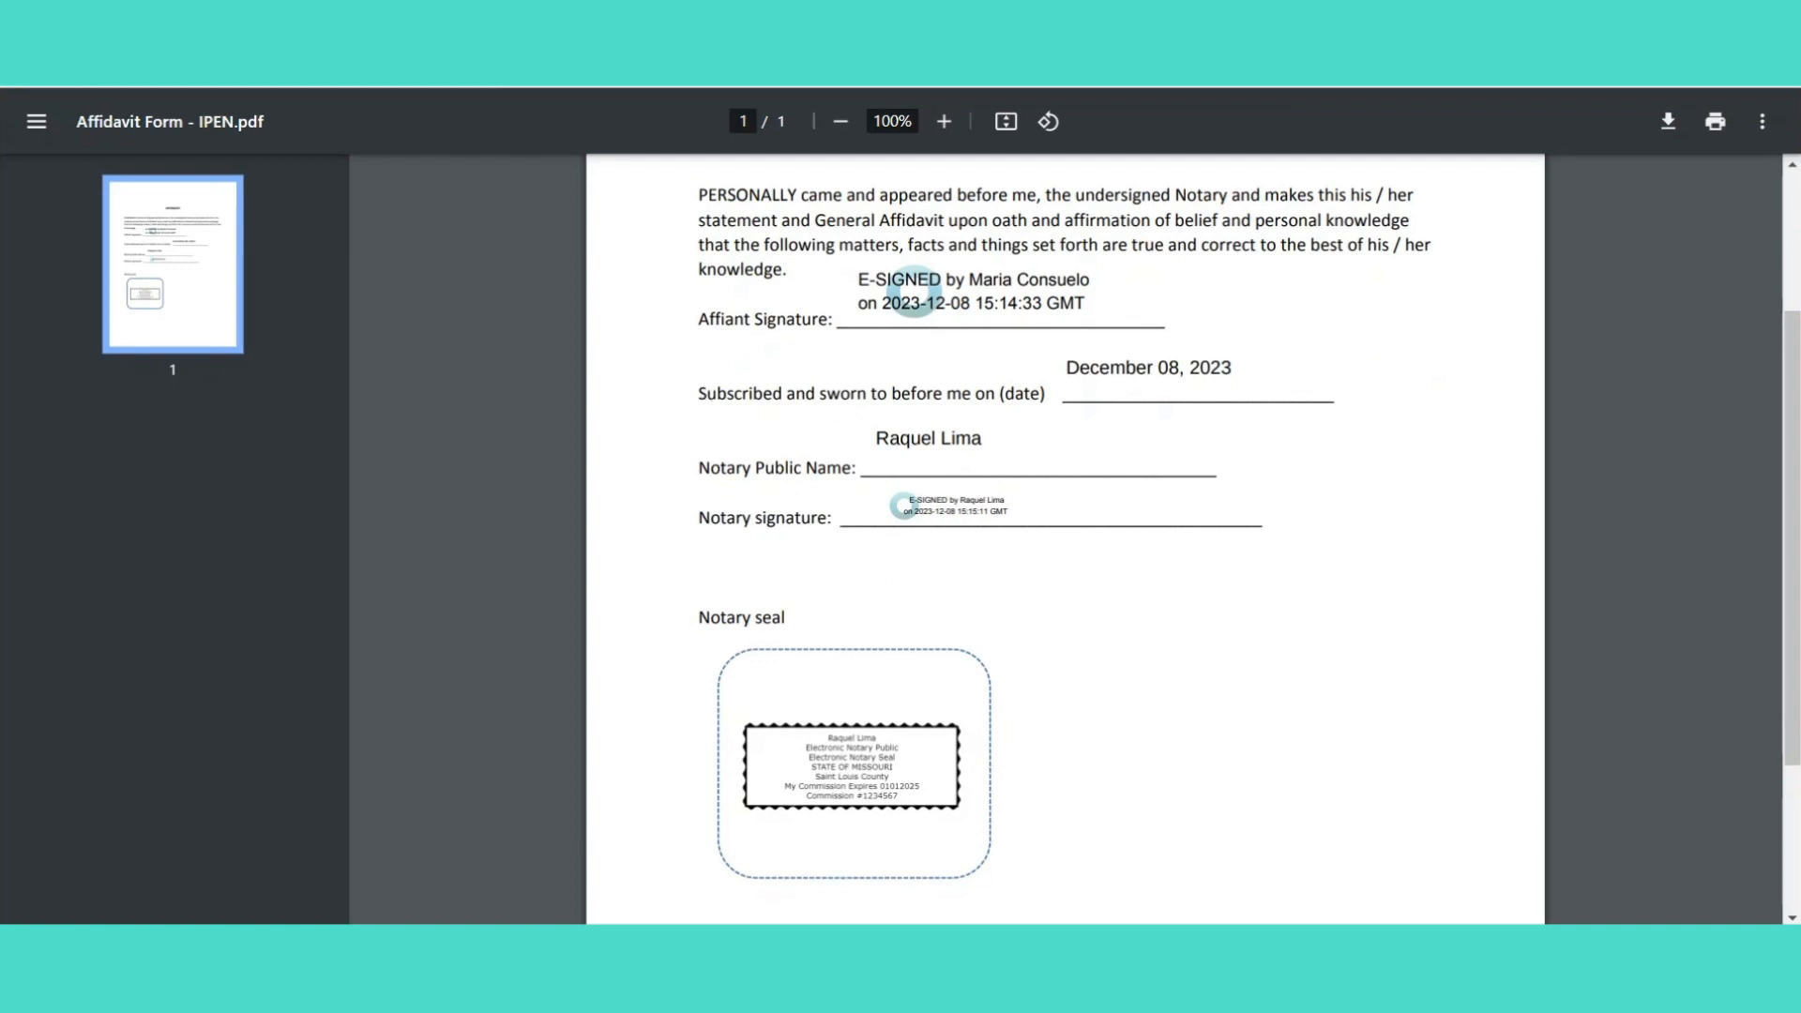
{"action": "left_click", "coordinate": [483, 946]}
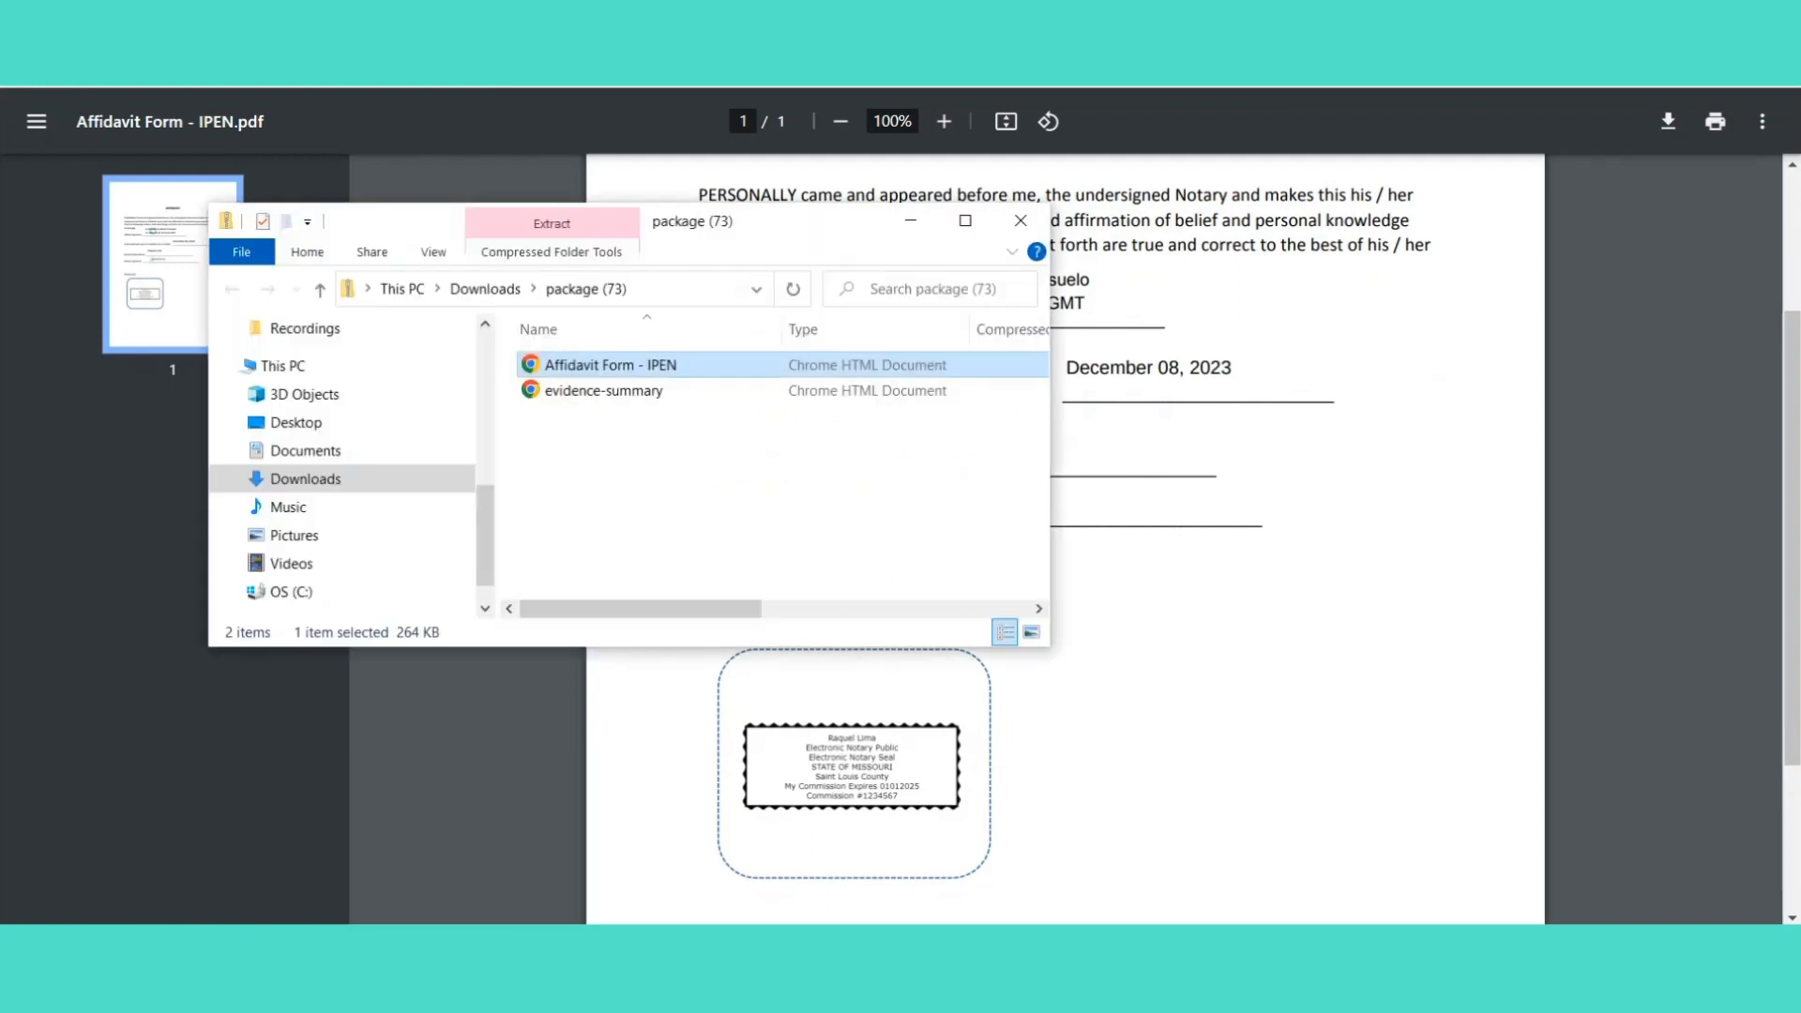
Open the downloaded evidence-summary file and examine its signing ceremony details, recipients and full audit trail through the last page.
{"action": "double_click", "coordinate": [640, 392]}
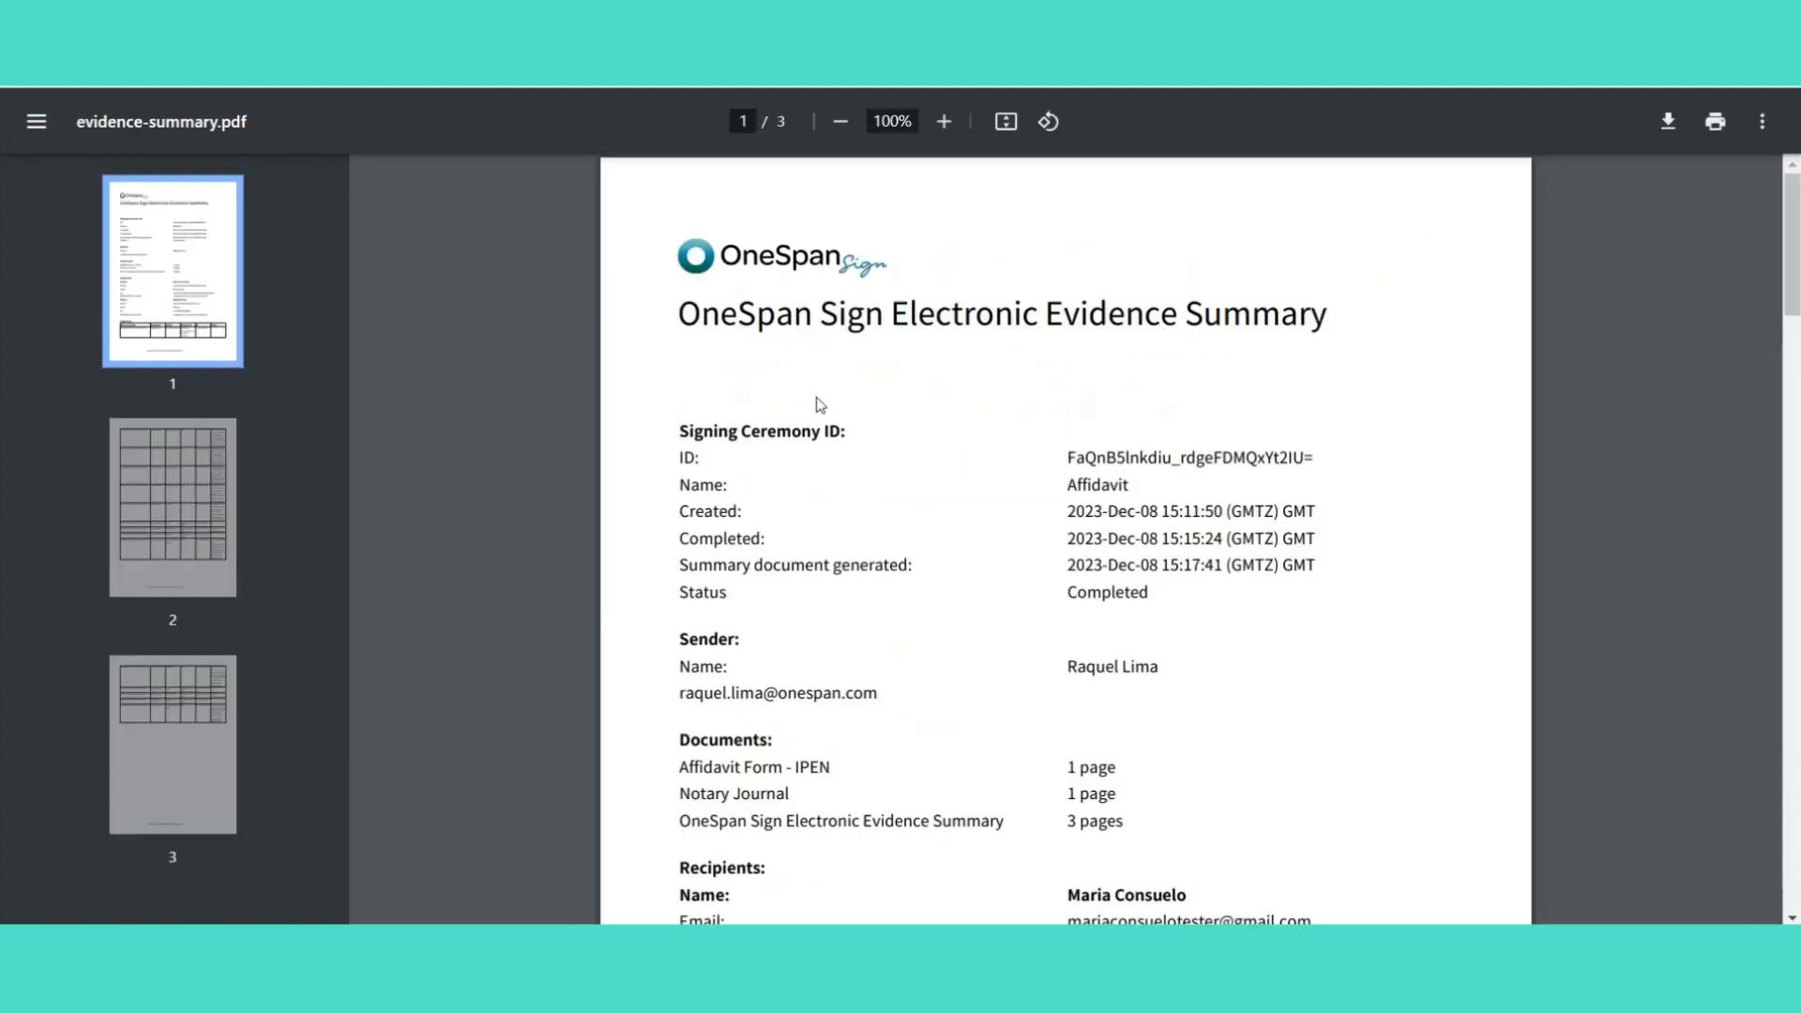
{"action": "scroll", "coordinate": [1481, 462], "scroll_direction": "down", "scroll_amount": 1}
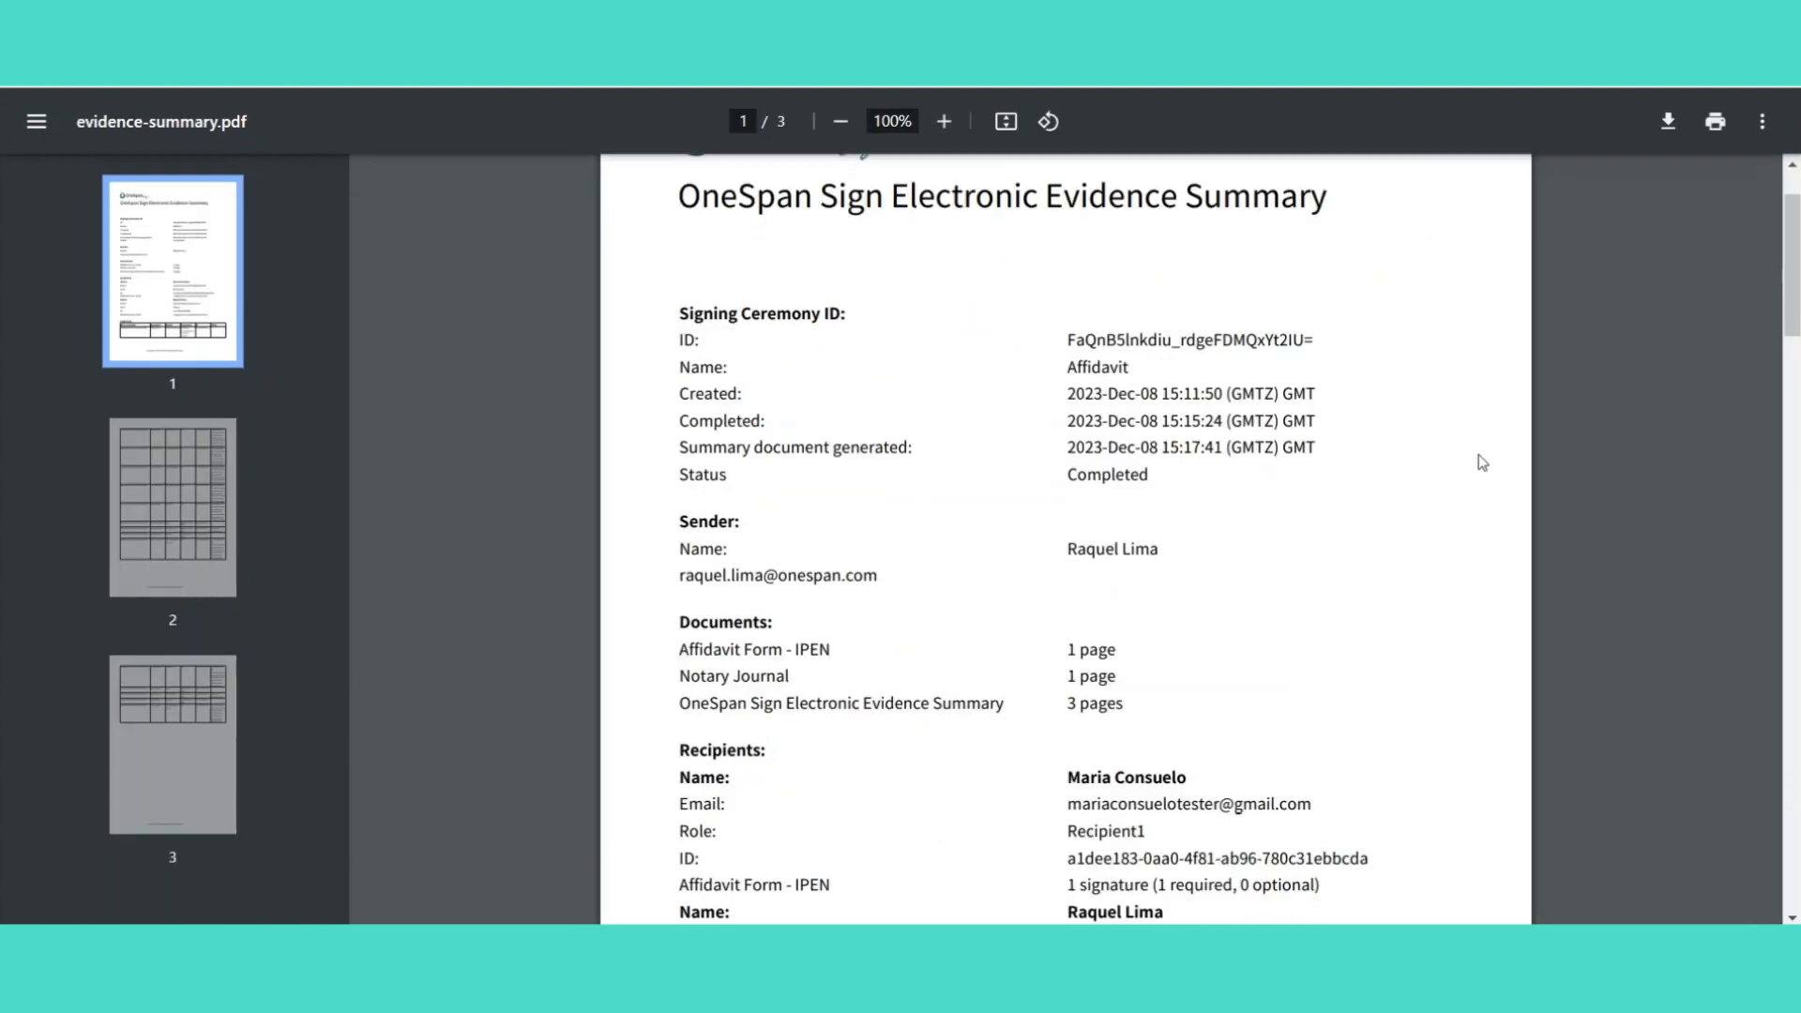
{"action": "scroll", "coordinate": [1478, 456], "scroll_direction": "down", "scroll_amount": 2}
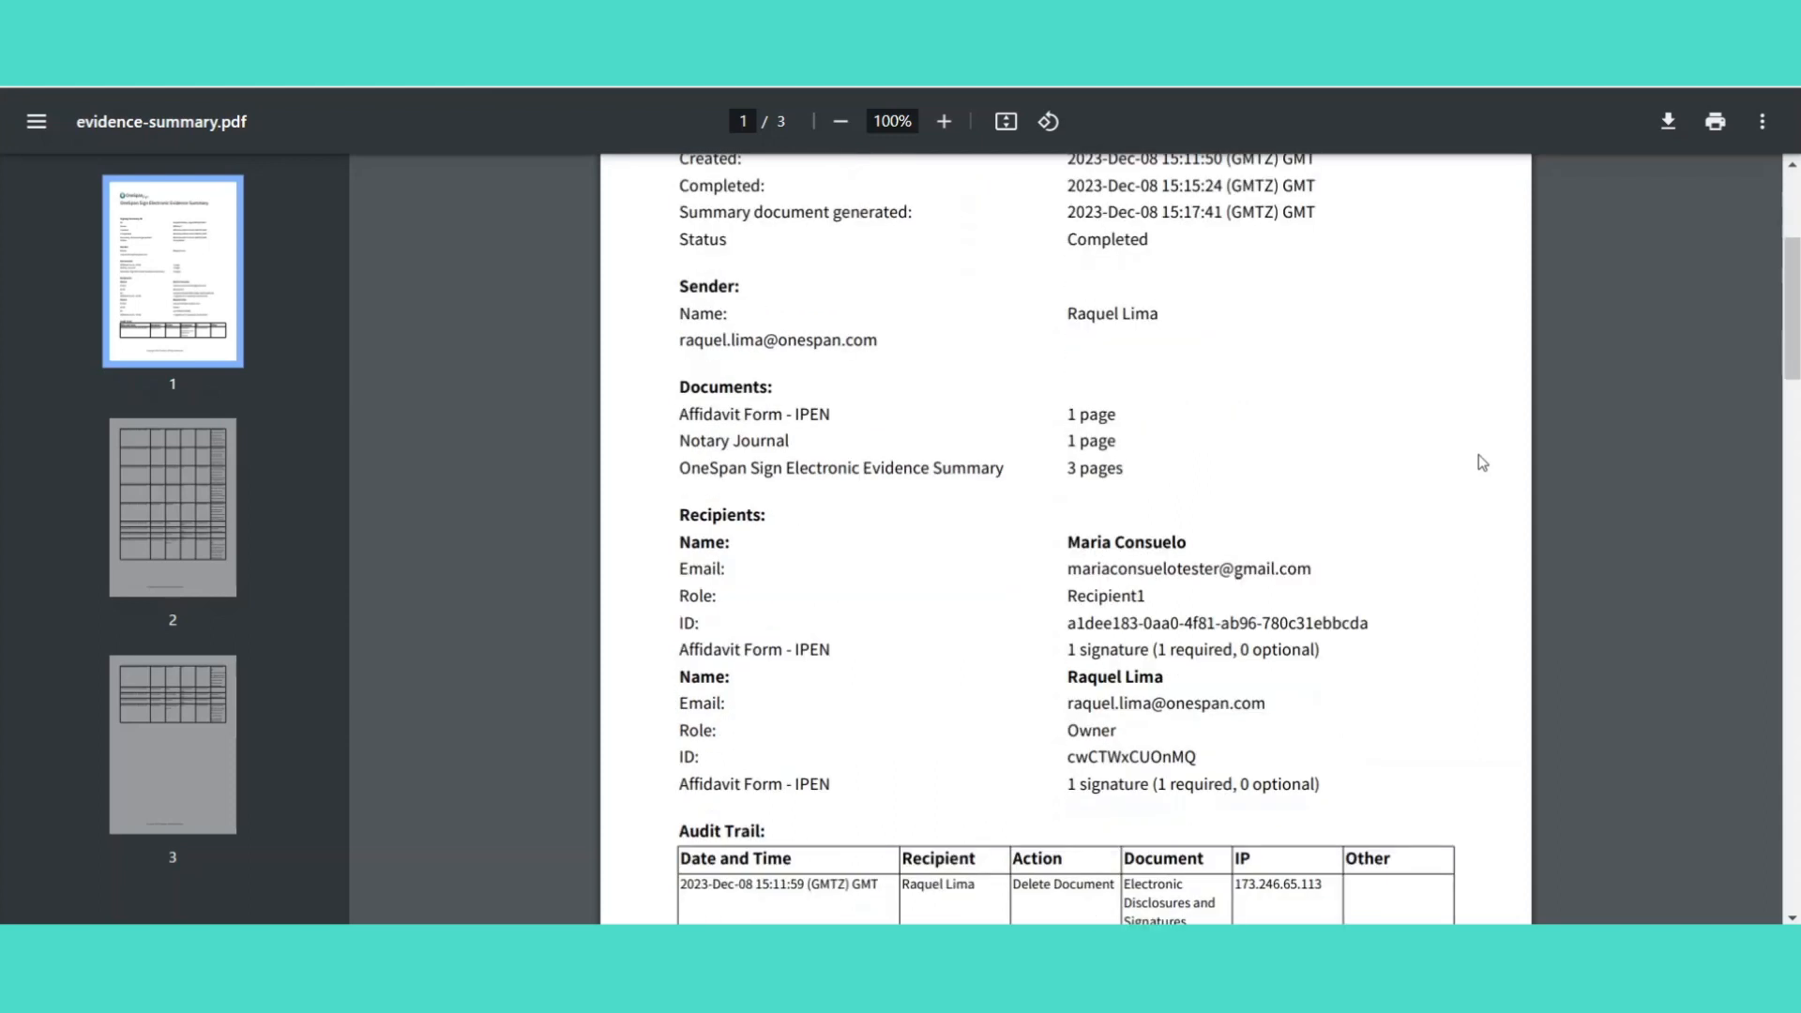
{"action": "scroll", "coordinate": [1479, 460], "scroll_direction": "down", "scroll_amount": 3}
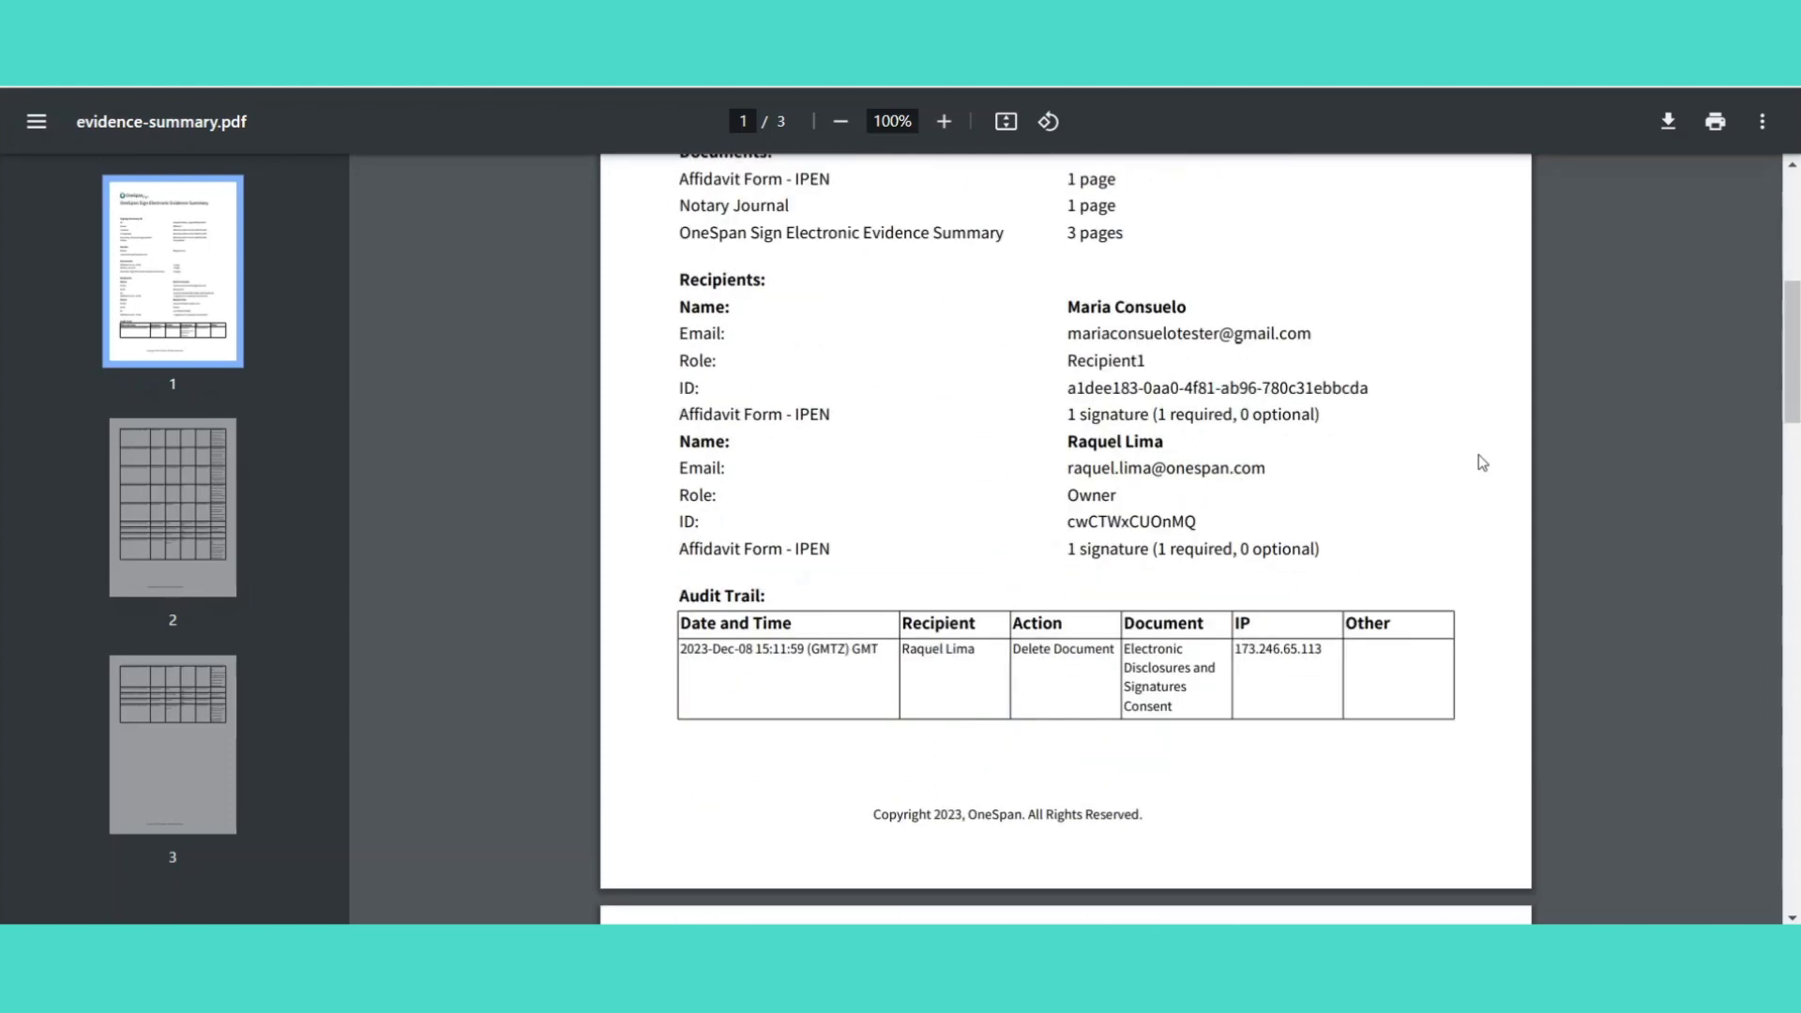
{"action": "scroll", "coordinate": [1480, 457], "scroll_direction": "down", "scroll_amount": 3}
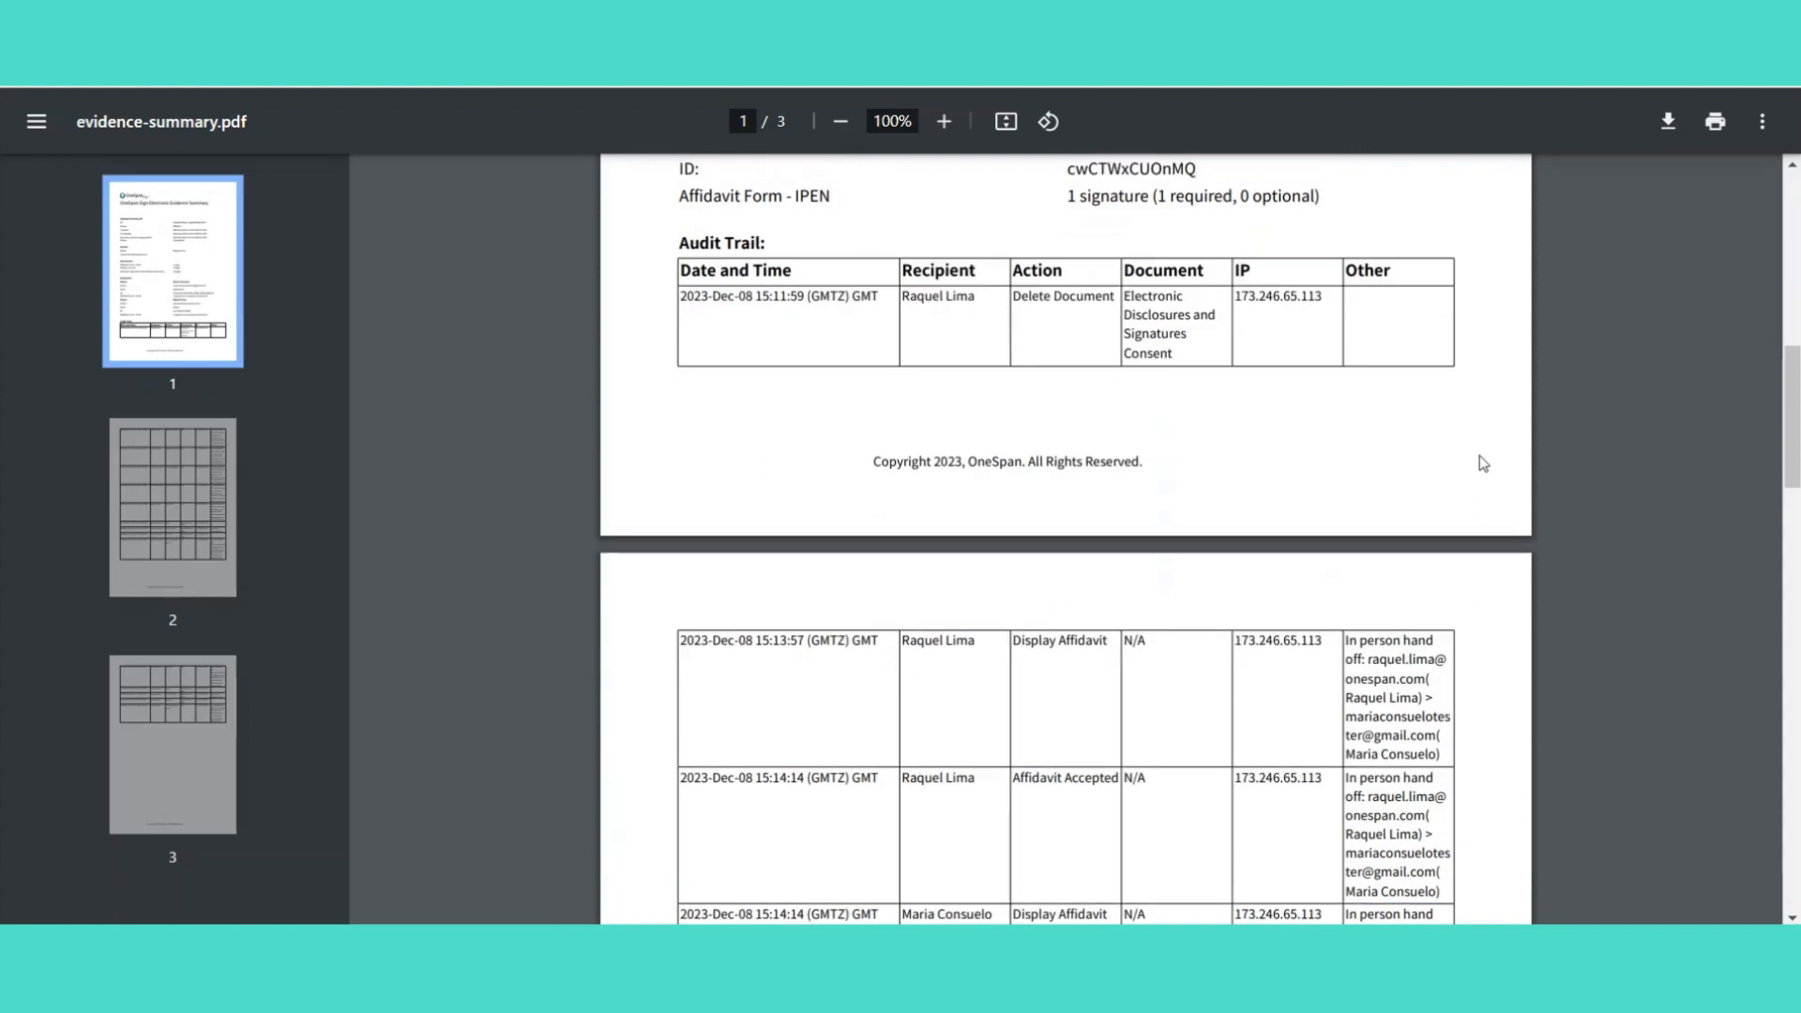
{"action": "scroll", "coordinate": [1480, 458], "scroll_direction": "down", "scroll_amount": 1}
{"action": "scroll", "coordinate": [1483, 462], "scroll_direction": "down", "scroll_amount": 1}
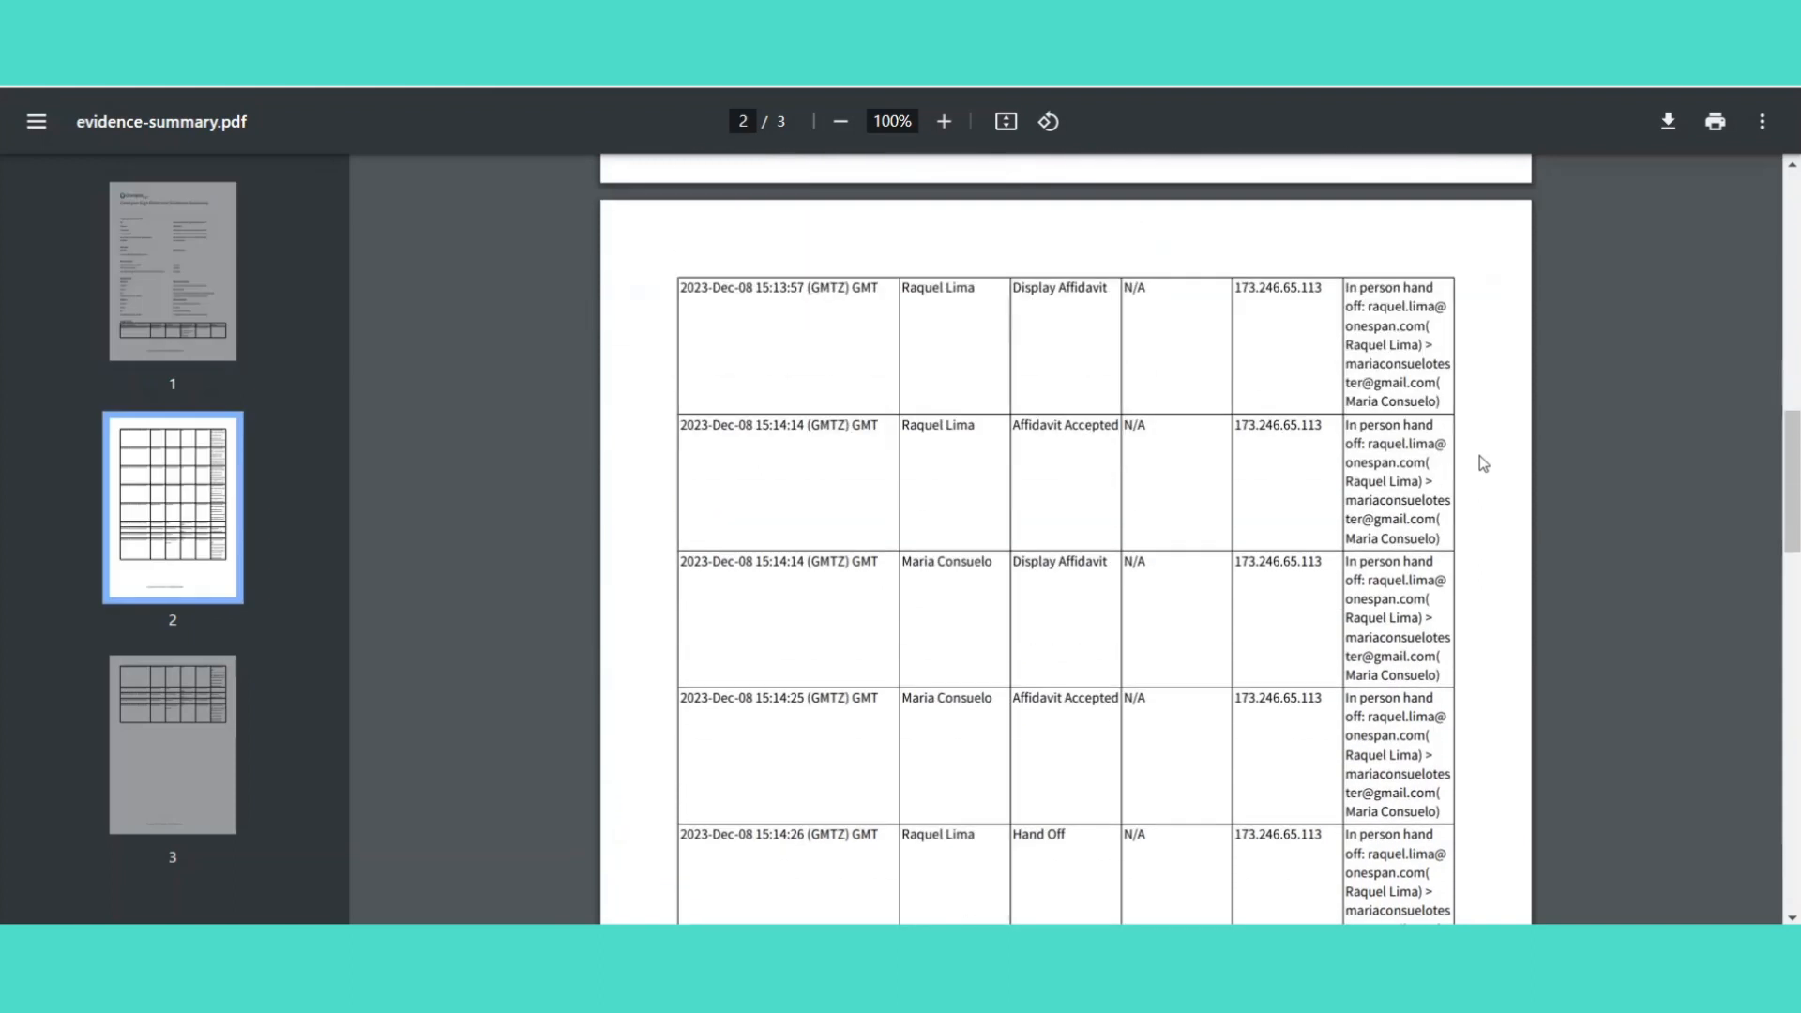
{"action": "scroll", "coordinate": [1479, 460], "scroll_direction": "down", "scroll_amount": 1}
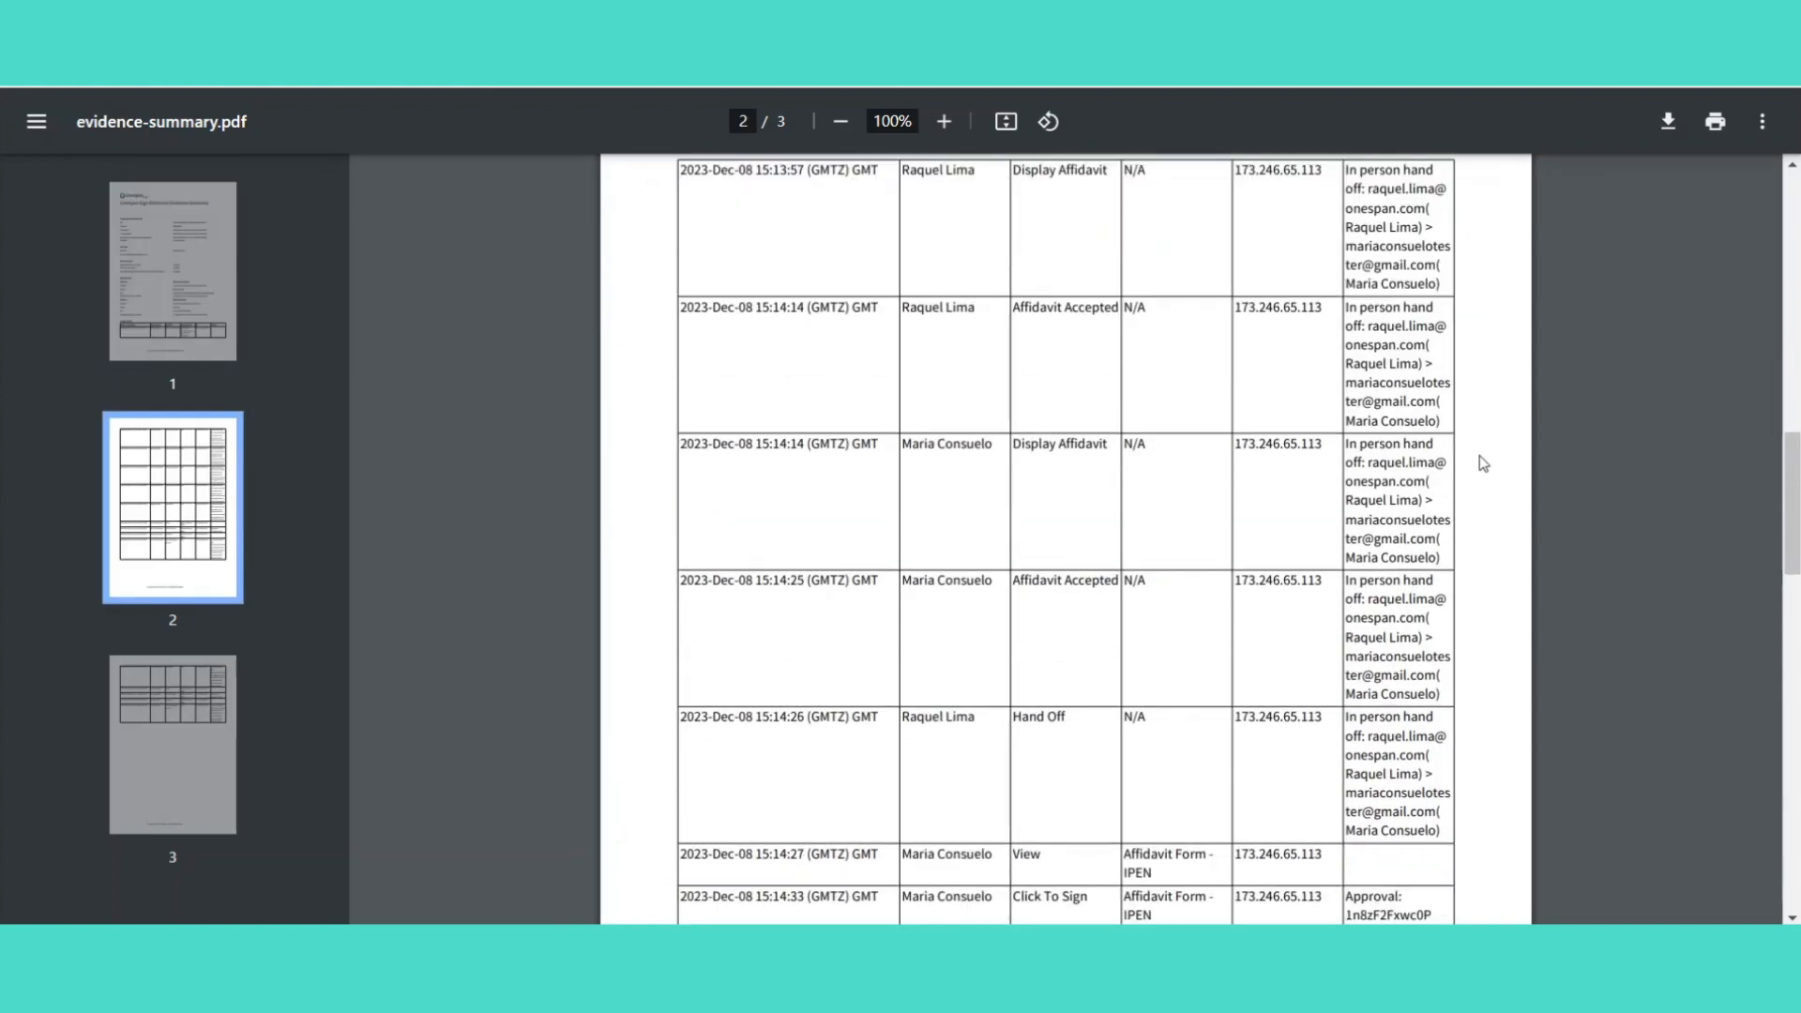
{"action": "scroll", "coordinate": [1480, 460], "scroll_direction": "down", "scroll_amount": 1}
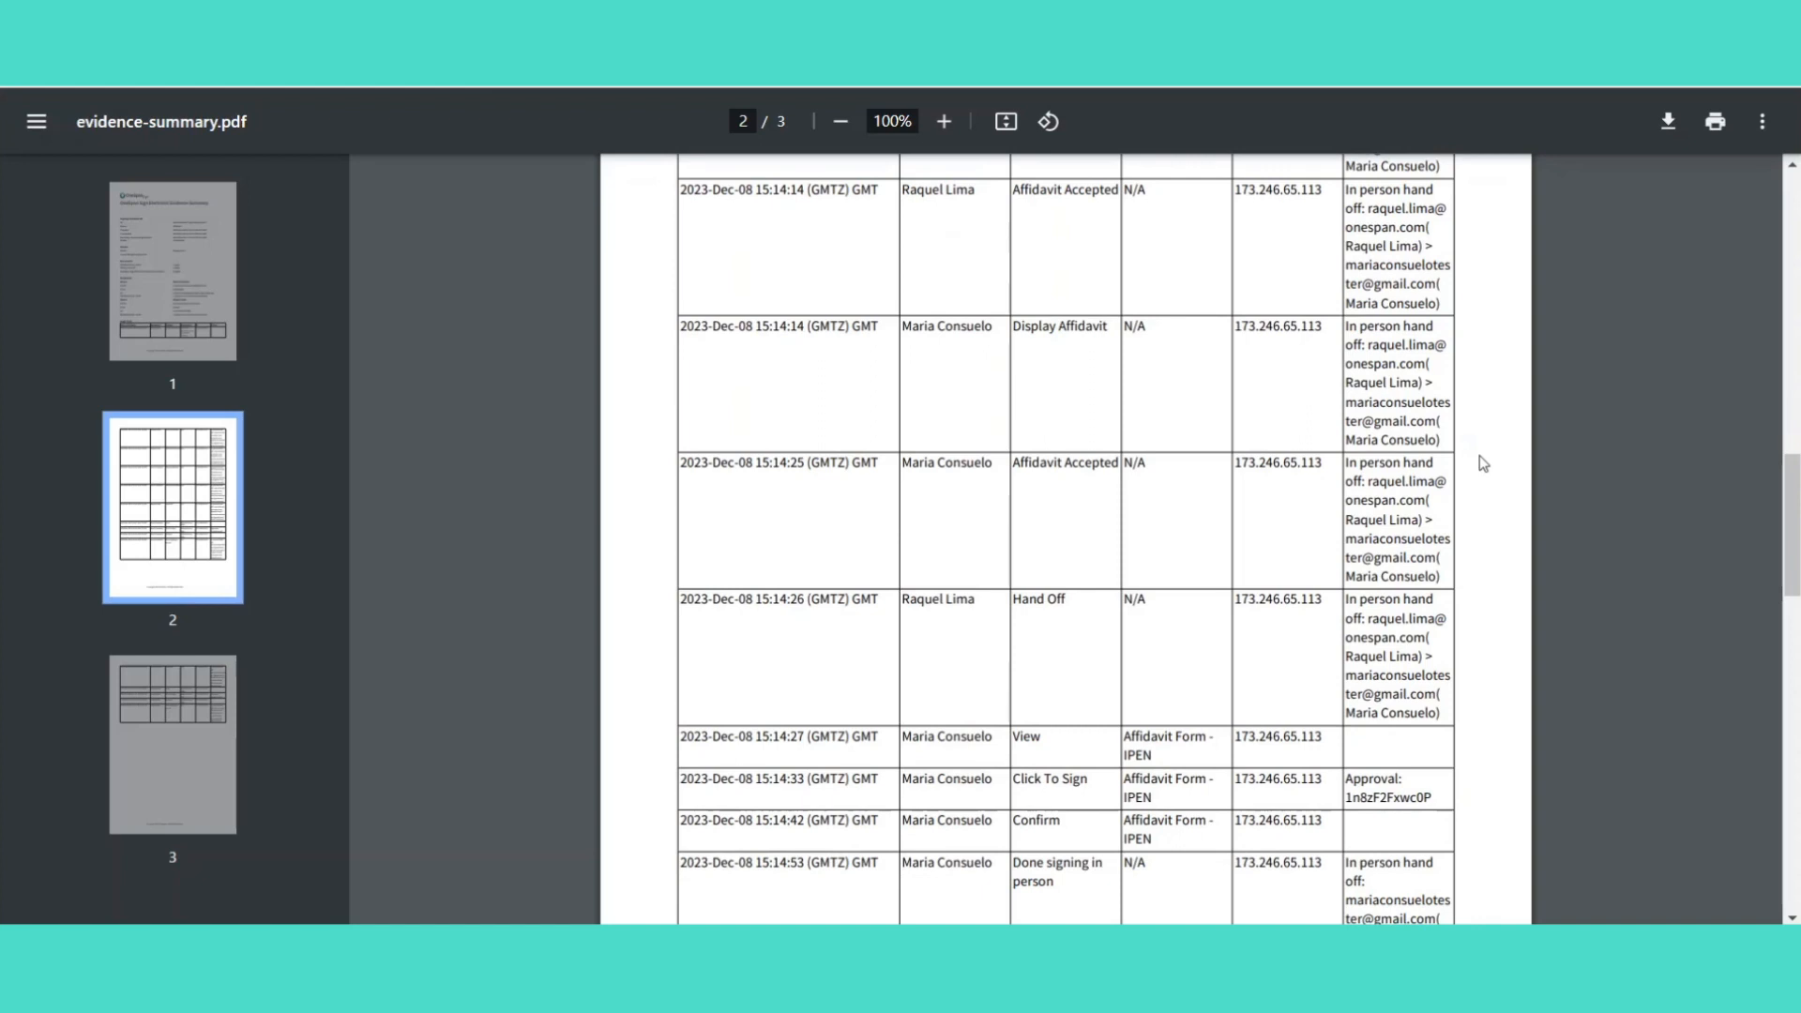
{"action": "scroll", "coordinate": [1479, 462], "scroll_direction": "down", "scroll_amount": 6}
{"action": "scroll", "coordinate": [1481, 461], "scroll_direction": "down", "scroll_amount": 1}
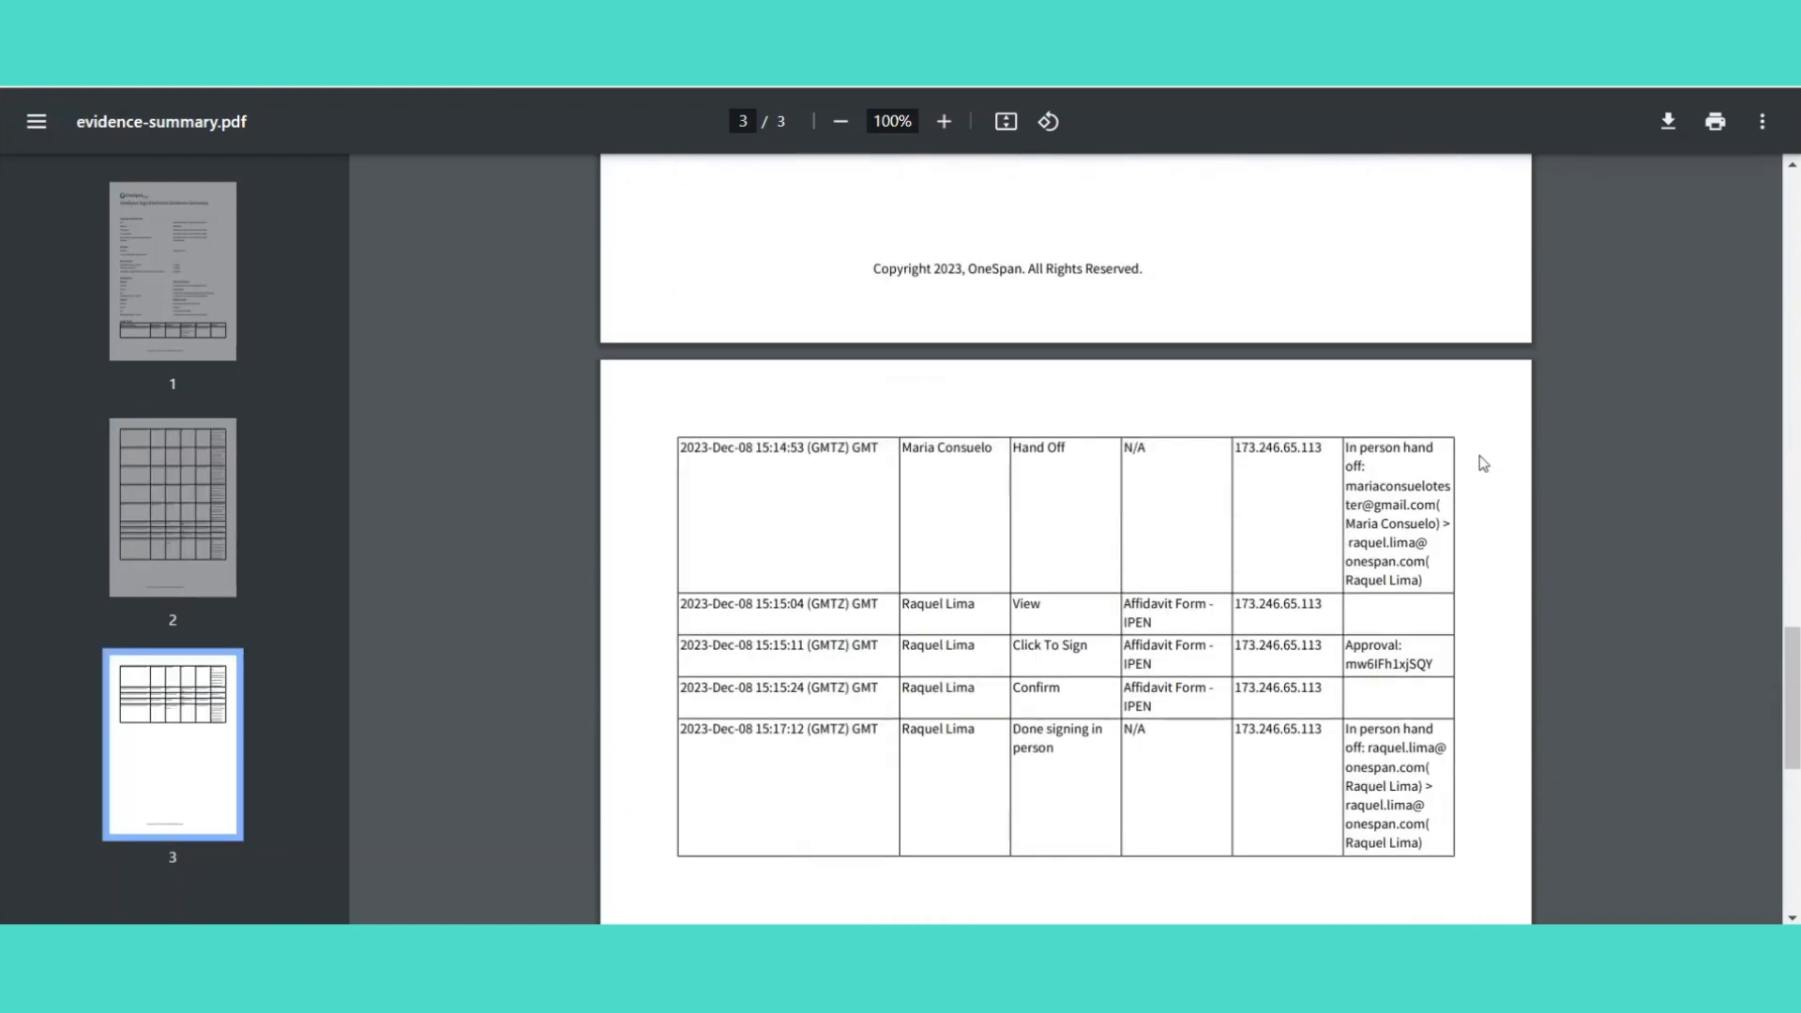
{"action": "scroll", "coordinate": [1483, 463], "scroll_direction": "down", "scroll_amount": 3}
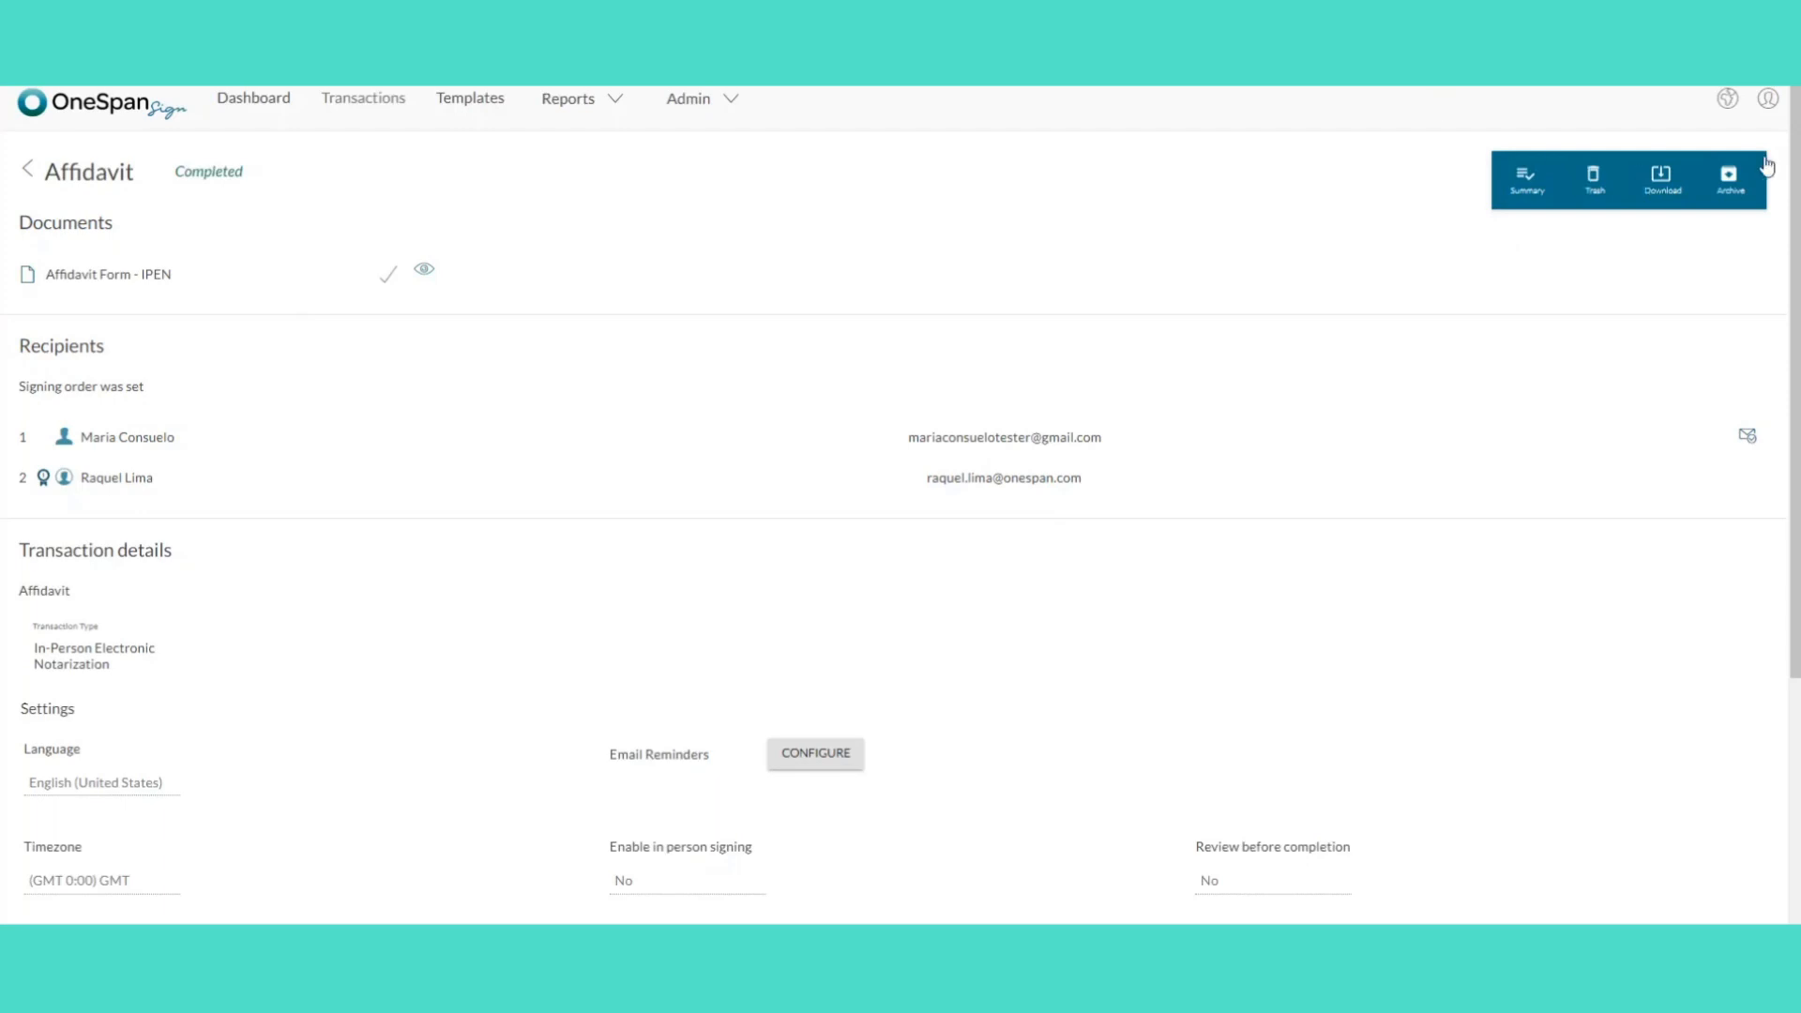
Open the December 8, 2023 3:17 PM Affidavit entry in the account's notarization journal and download it as a PDF.
{"action": "left_click", "coordinate": [1768, 100]}
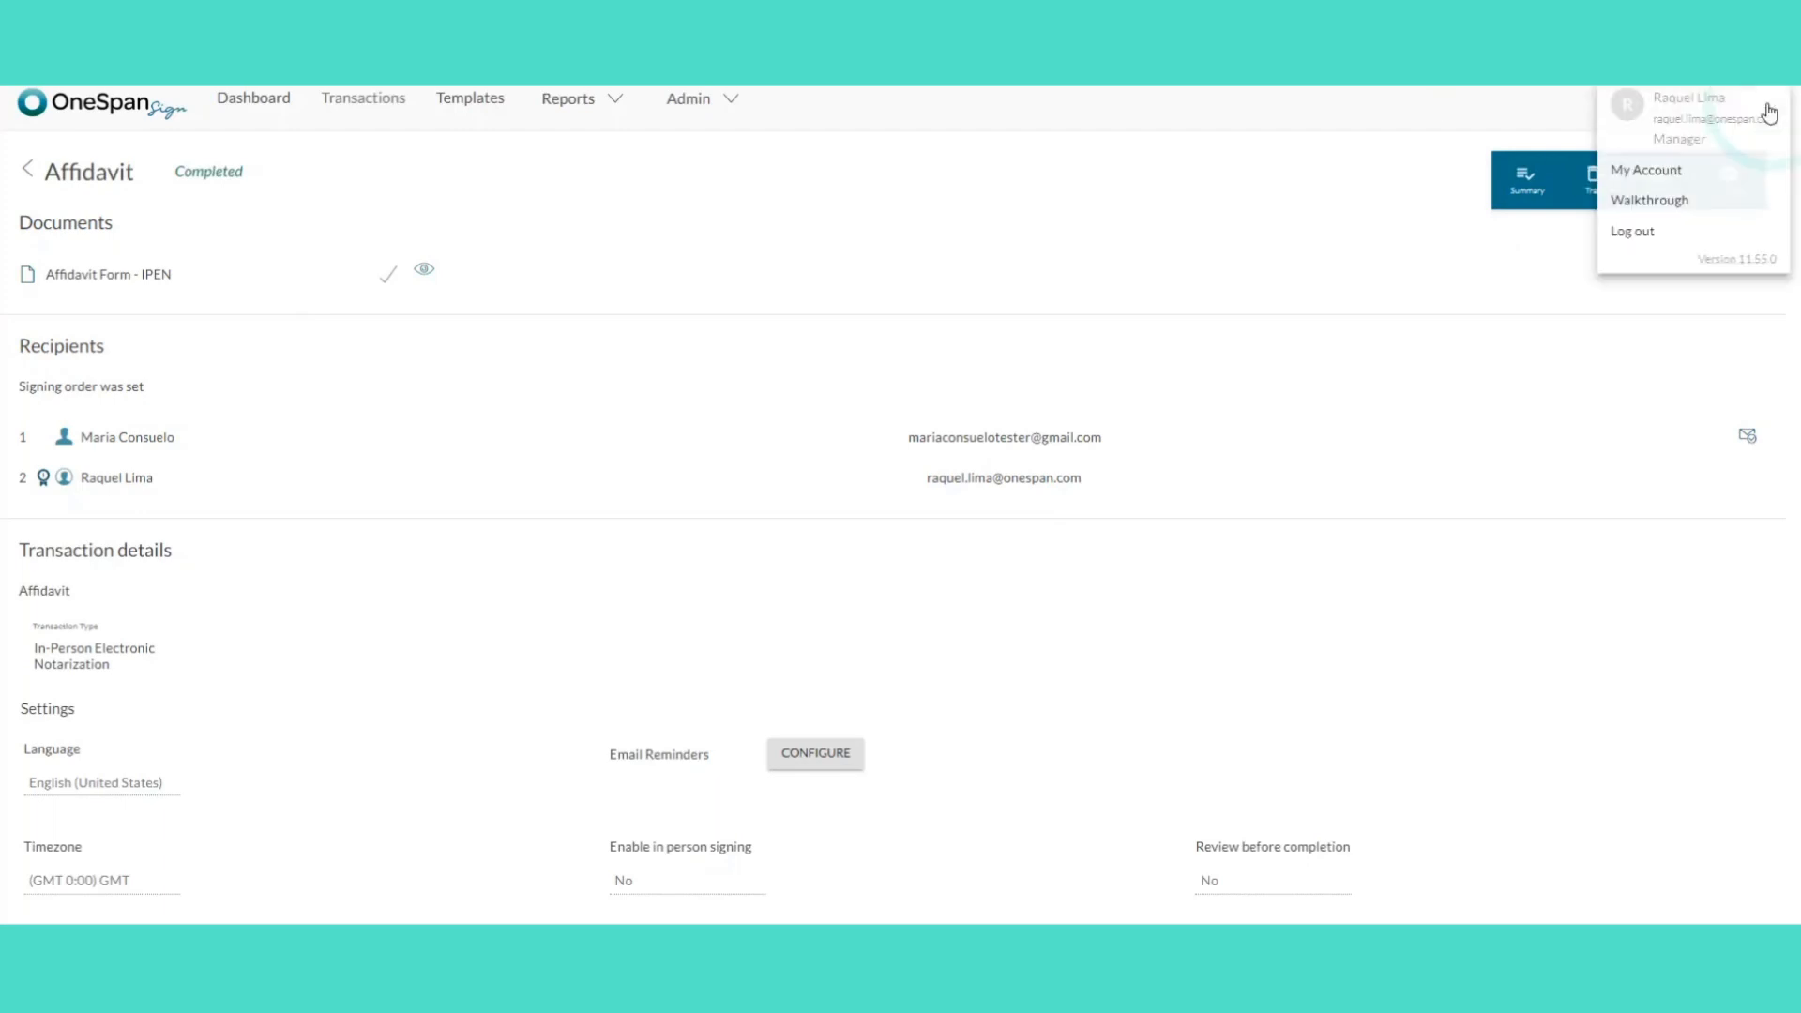
{"action": "left_click", "coordinate": [1666, 172]}
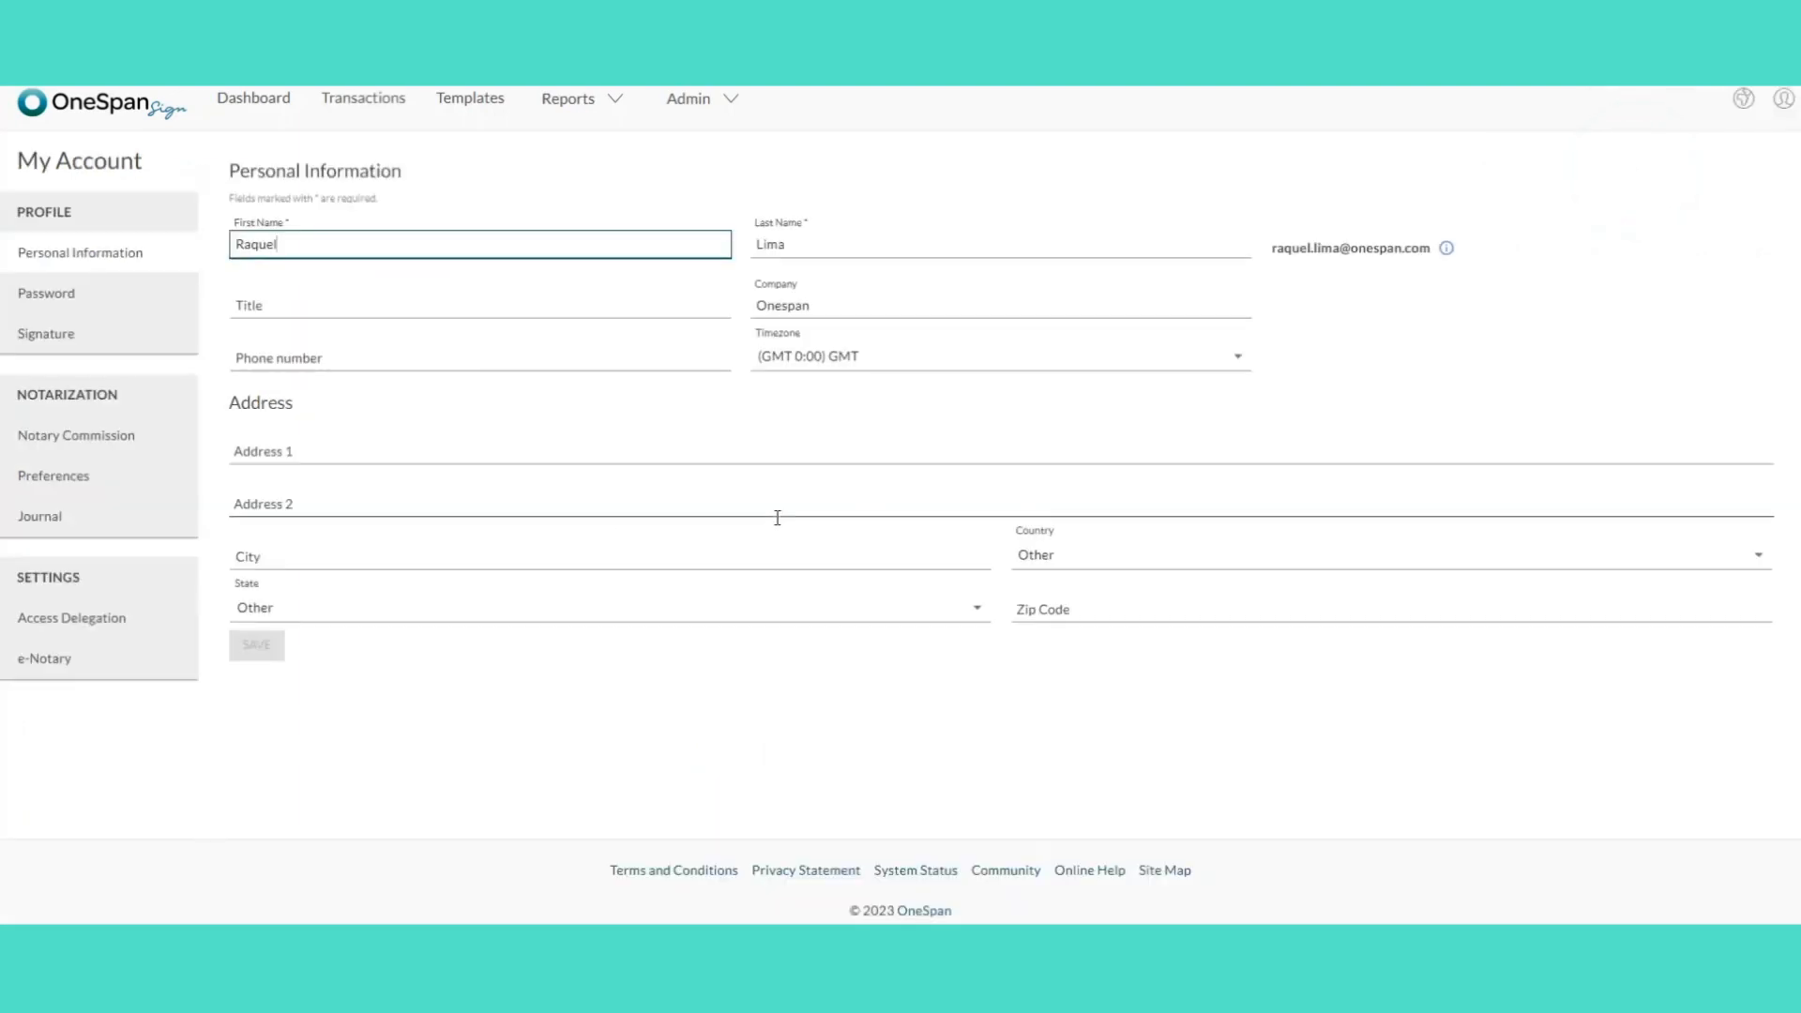
{"action": "left_click", "coordinate": [37, 517]}
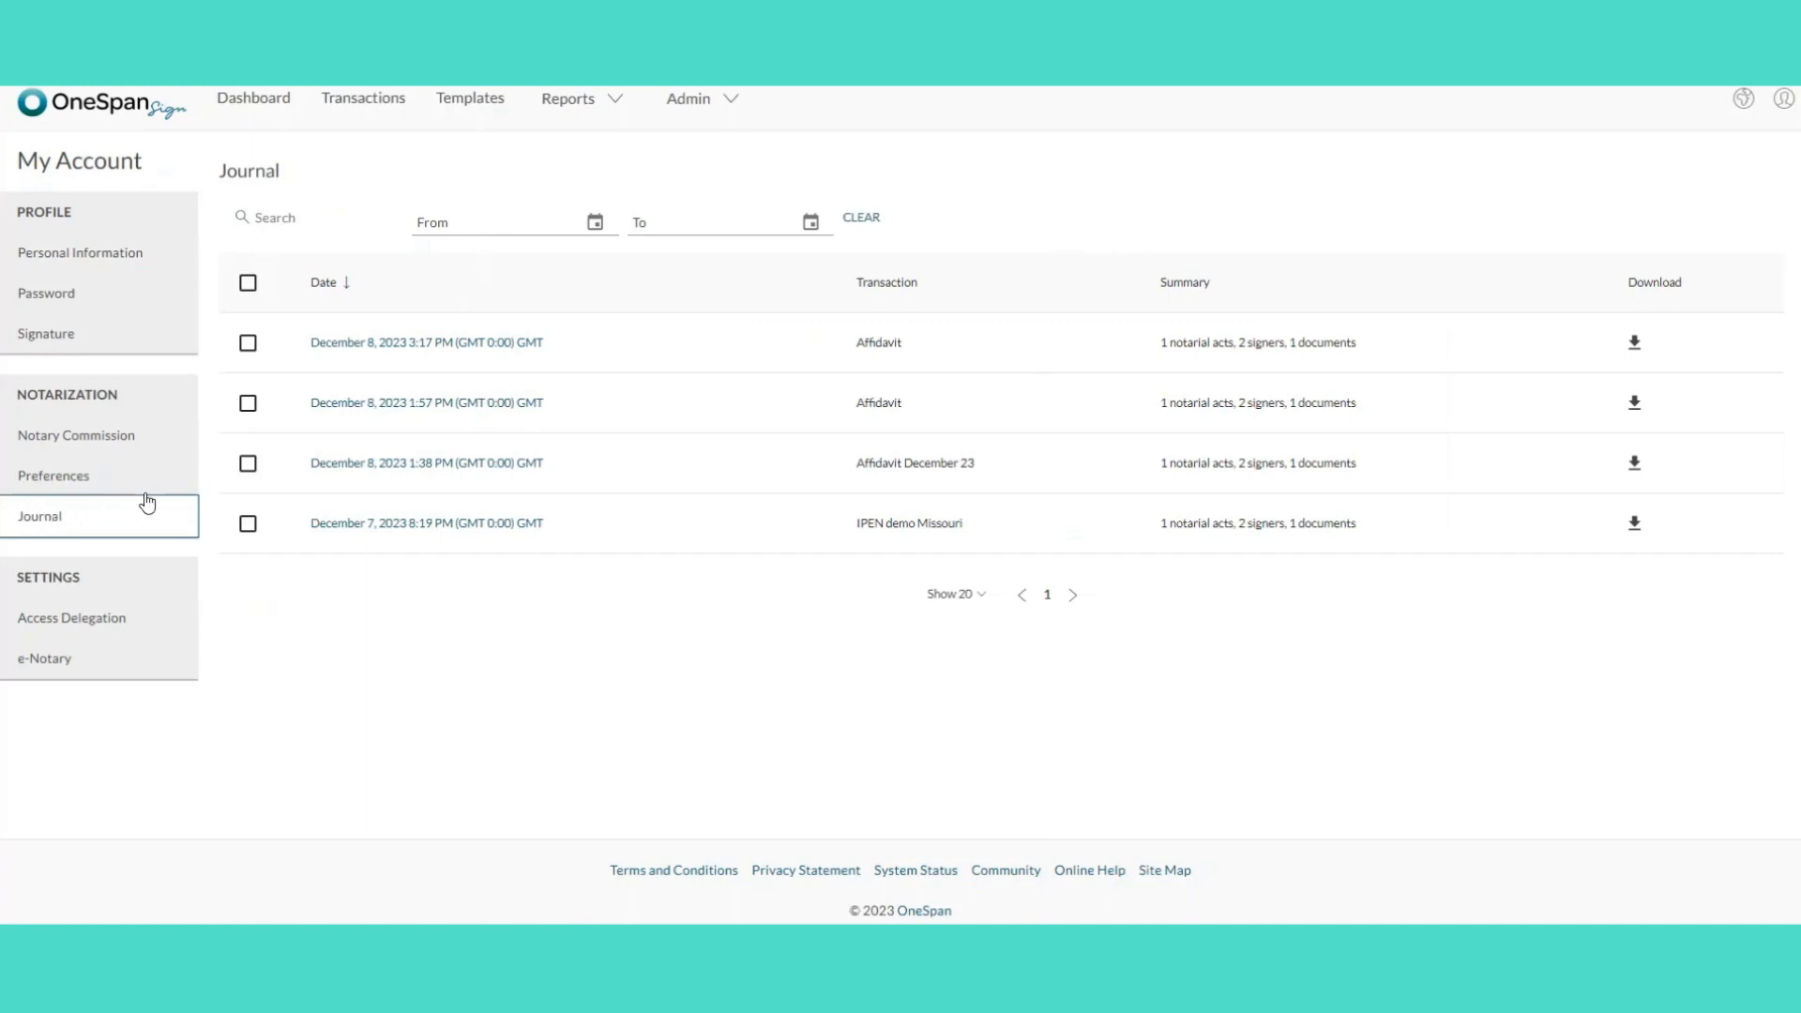
{"action": "left_click", "coordinate": [426, 345]}
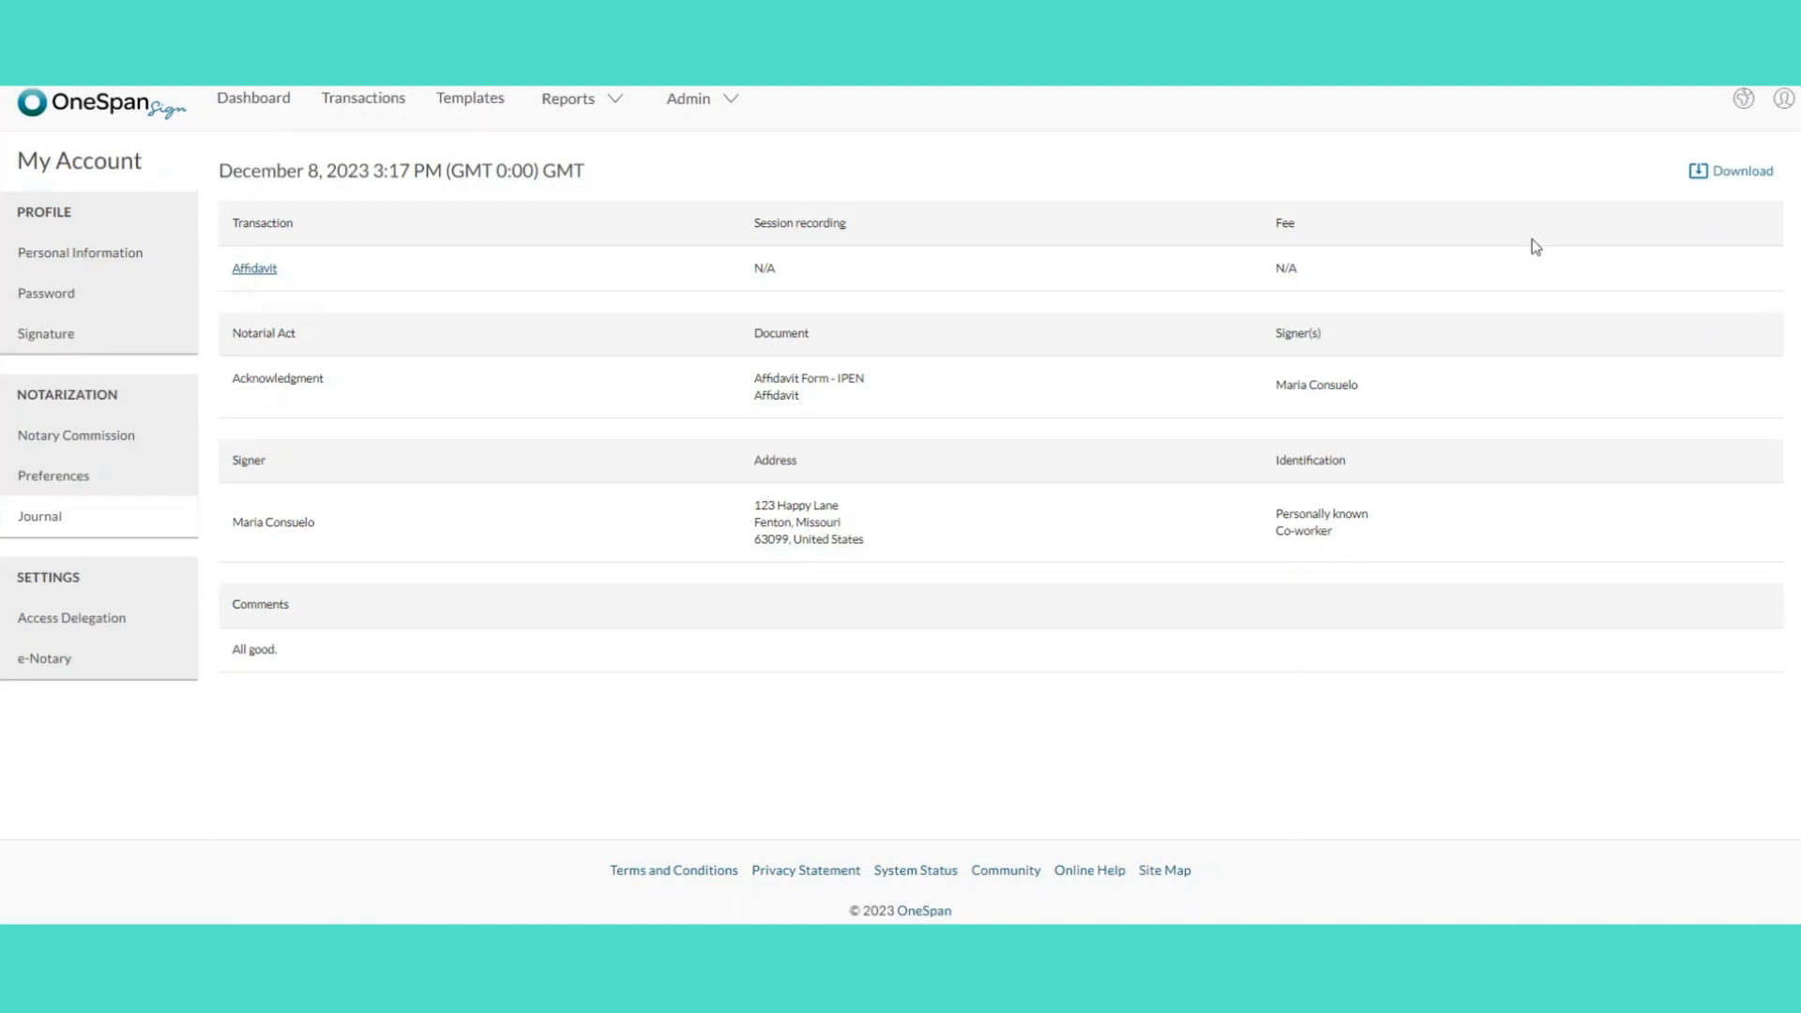
{"action": "left_click", "coordinate": [1745, 176]}
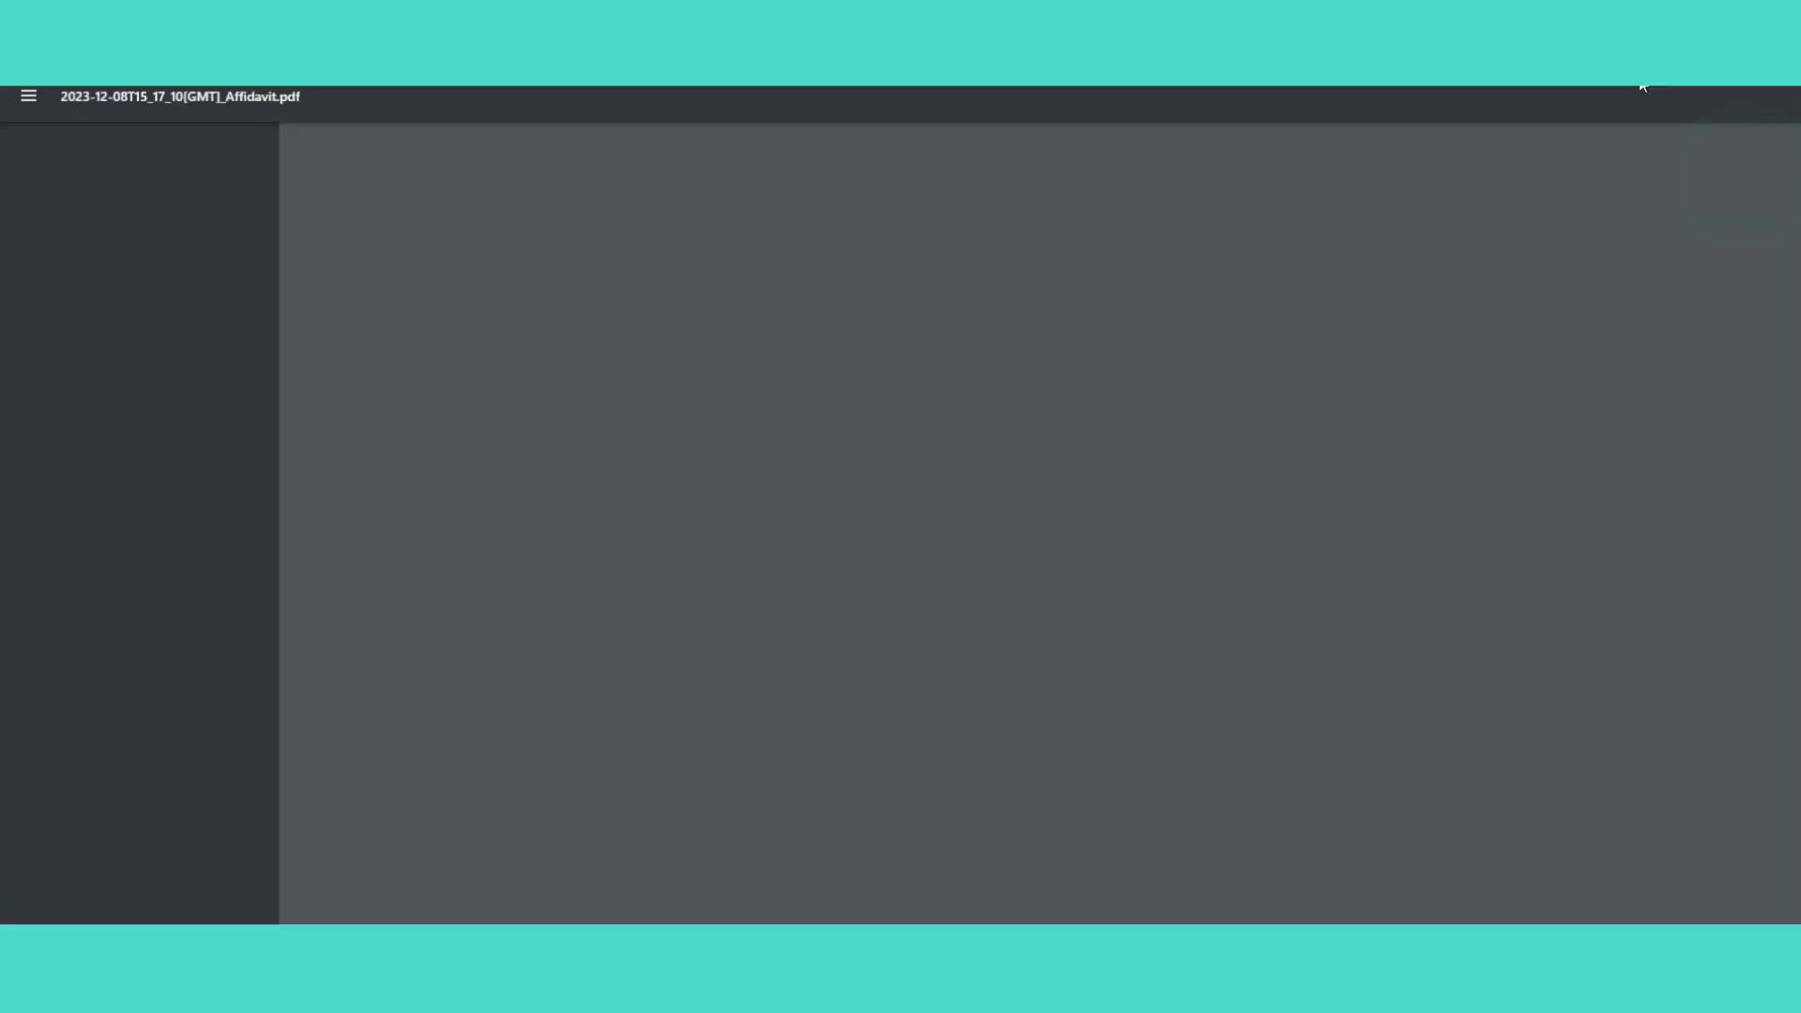